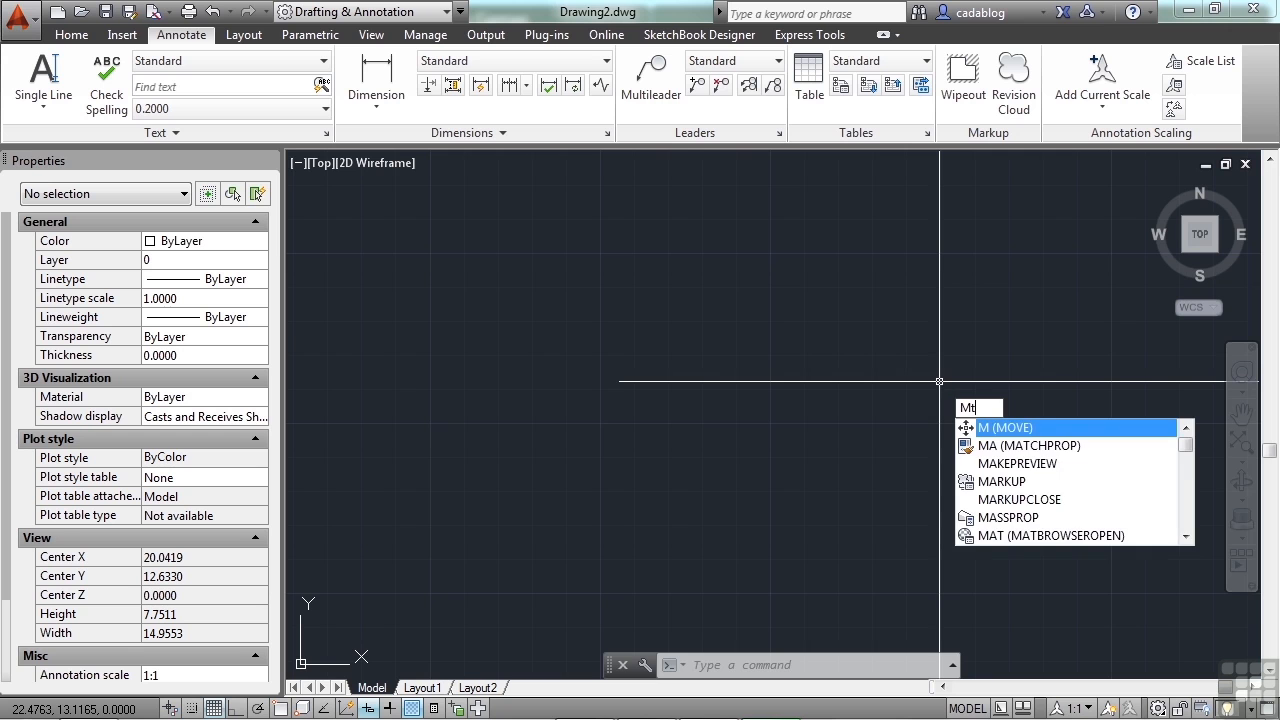
key(Return)
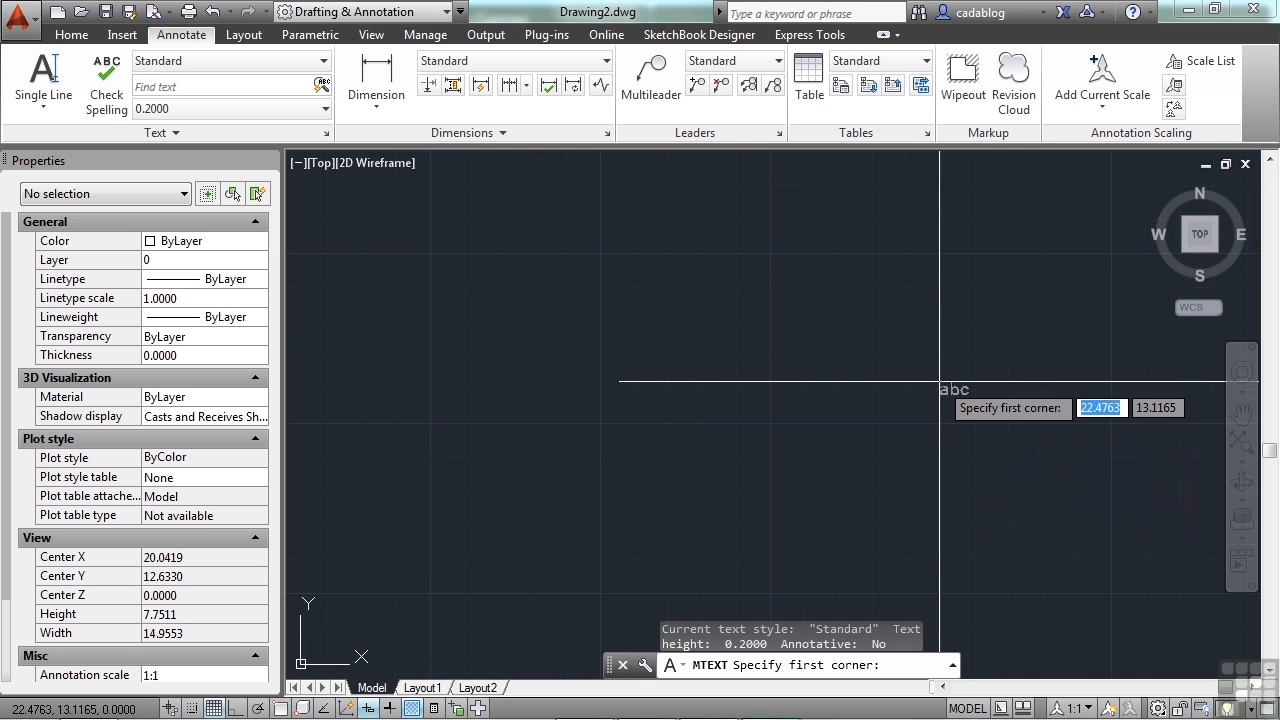
key(Escape)
text(MT)
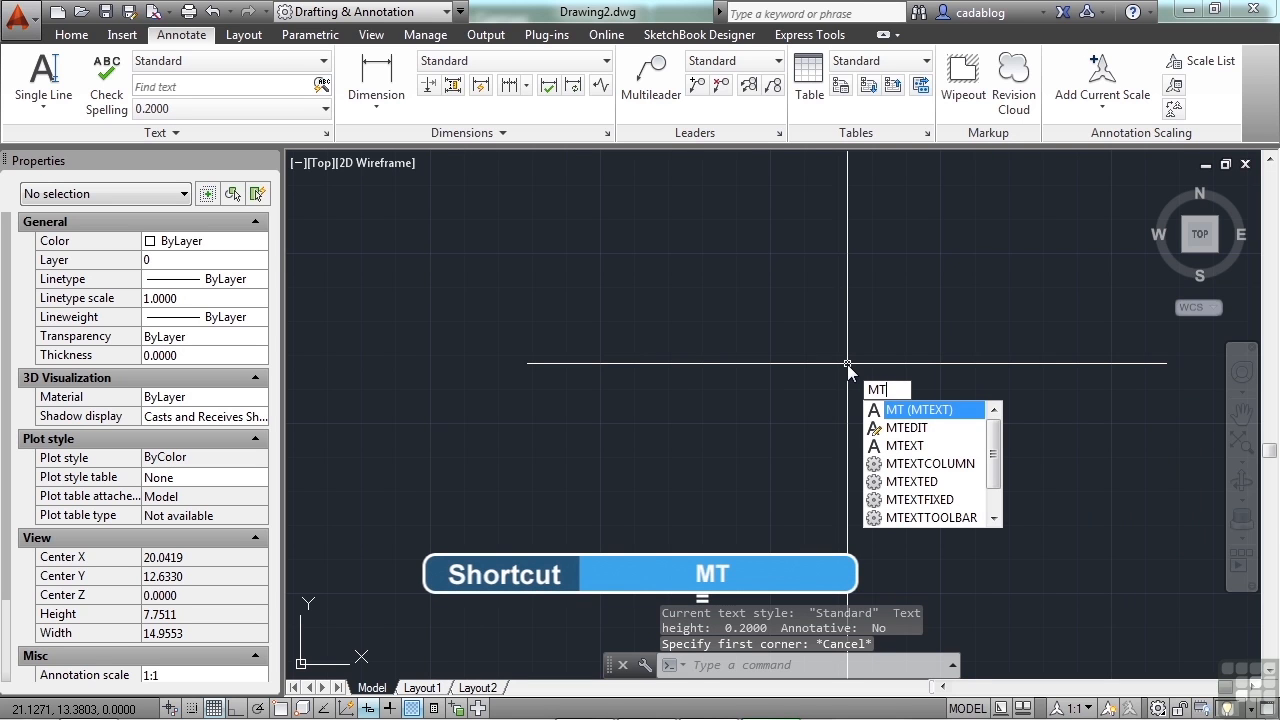
key(Escape)
text(text)
key(Return)
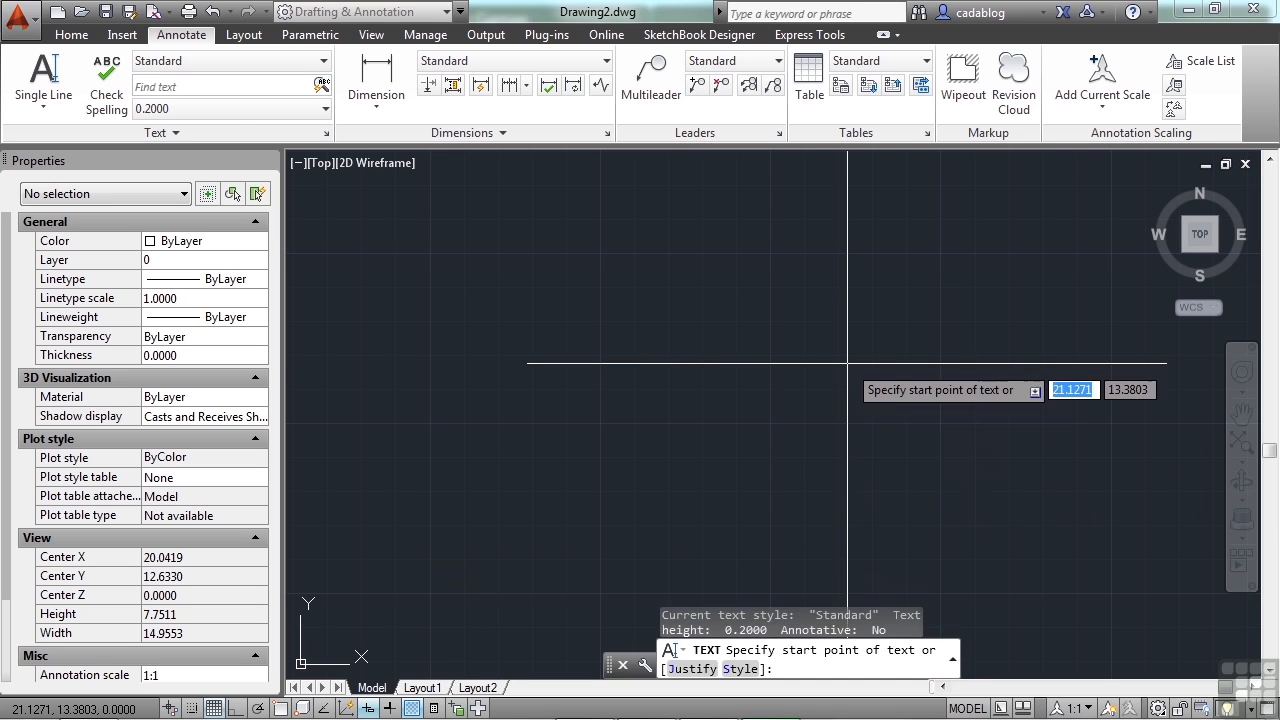
click(631, 307)
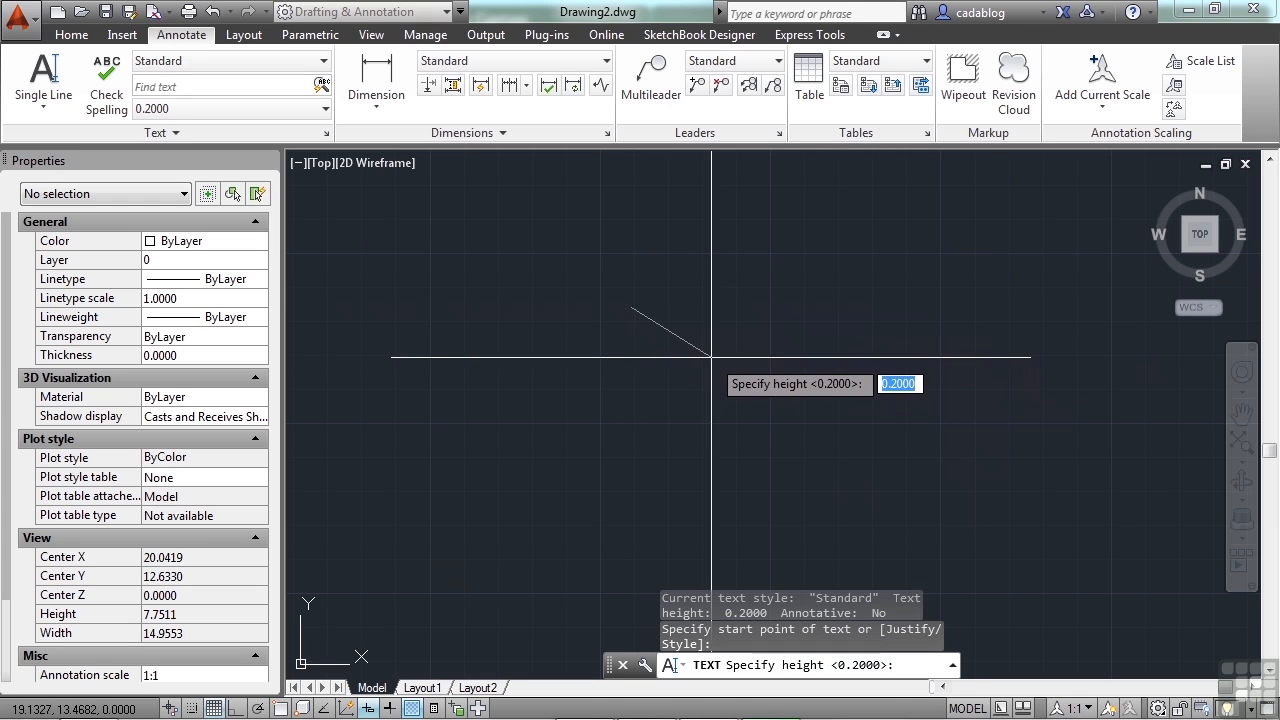
key(Escape)
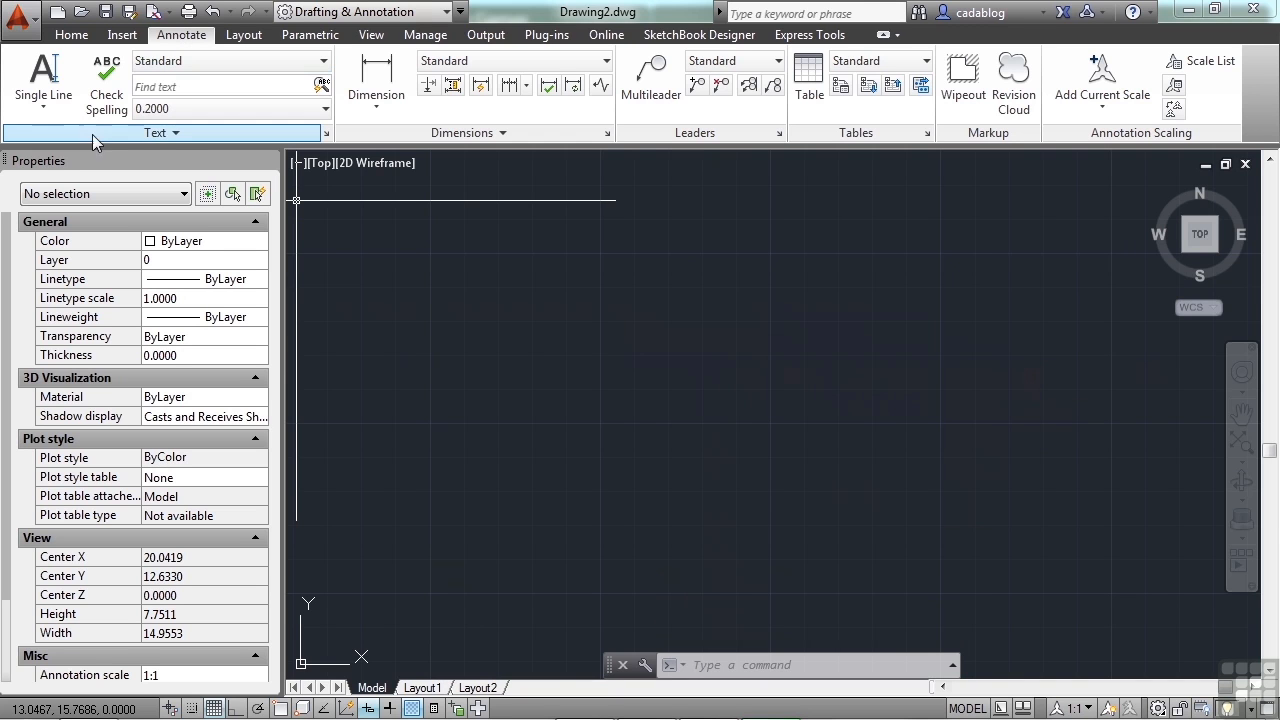
Start a multiline text object and define a text box about 2.55 units wide in the empty drawing area.
click(43, 100)
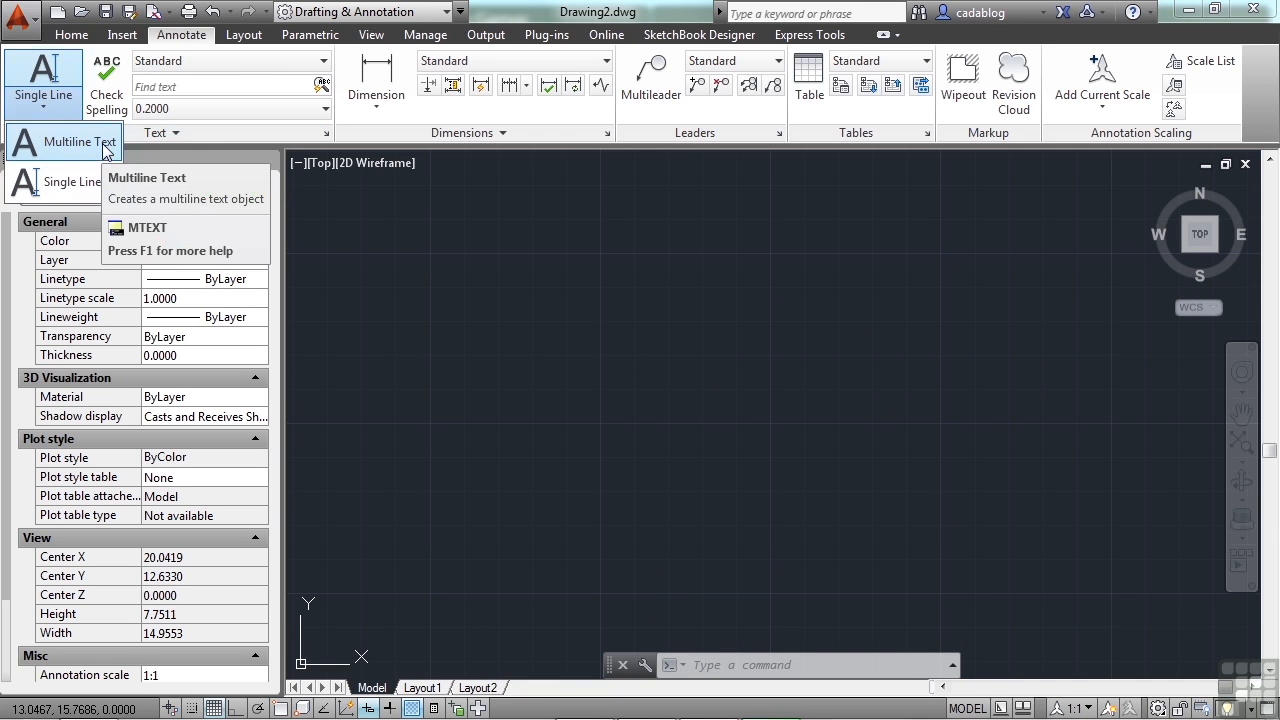
click(104, 150)
scroll(600, 325, up, 6)
scroll(562, 285, down, 2)
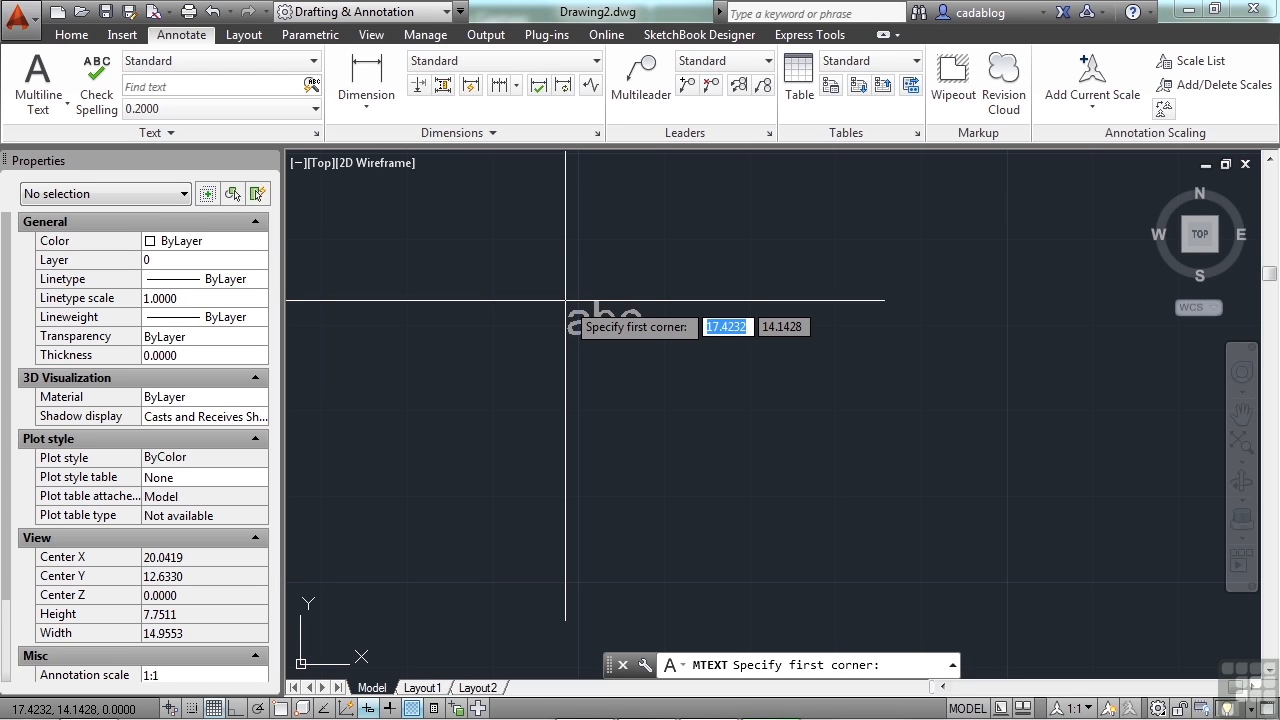
click(563, 259)
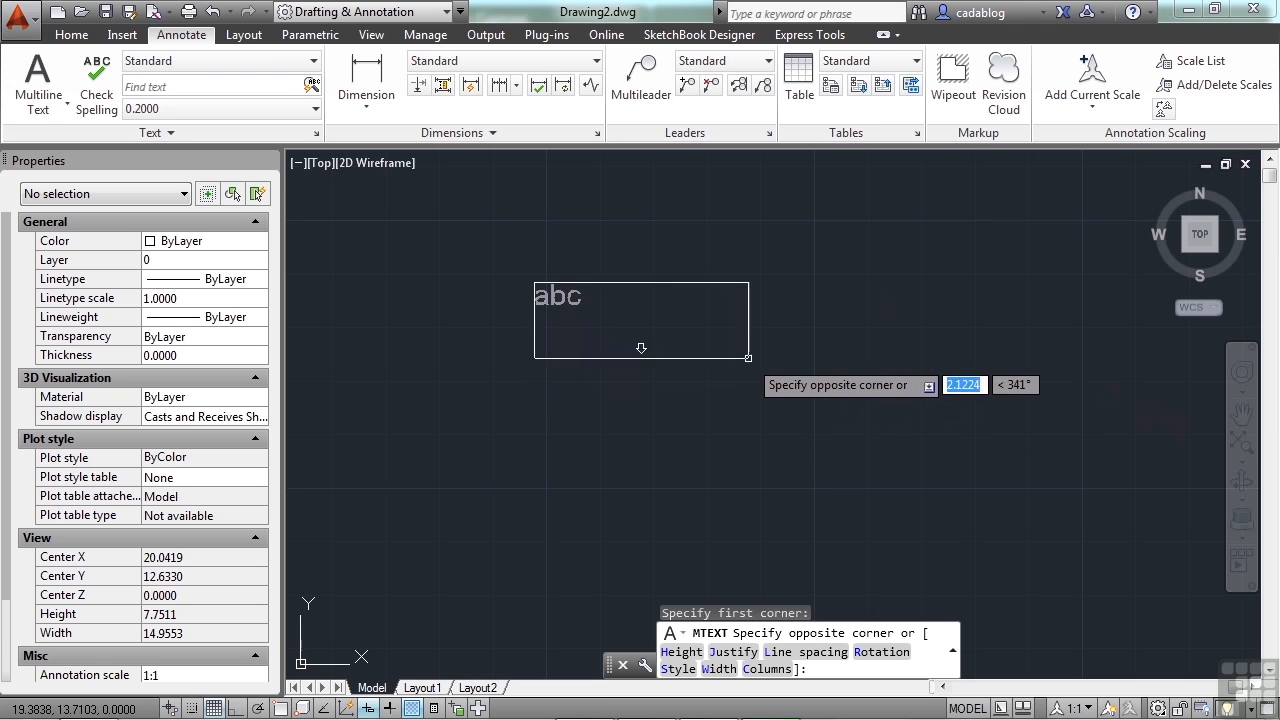
click(807, 411)
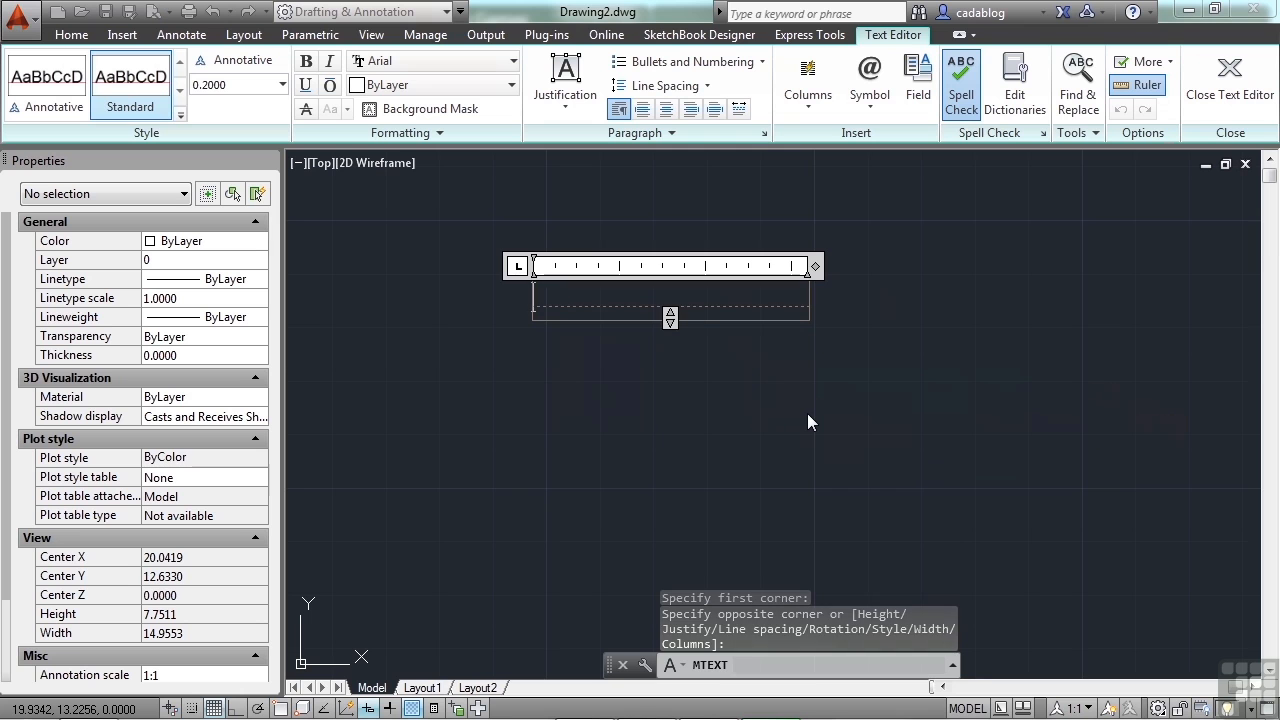
Enter the text "I am going to demonstrate how multiline text works. Notice the red squiggle? that means I misspelled a word. but i can fix that later.".
text(I am going to )
text(demonstrate)
text( how multi)
text(line text )
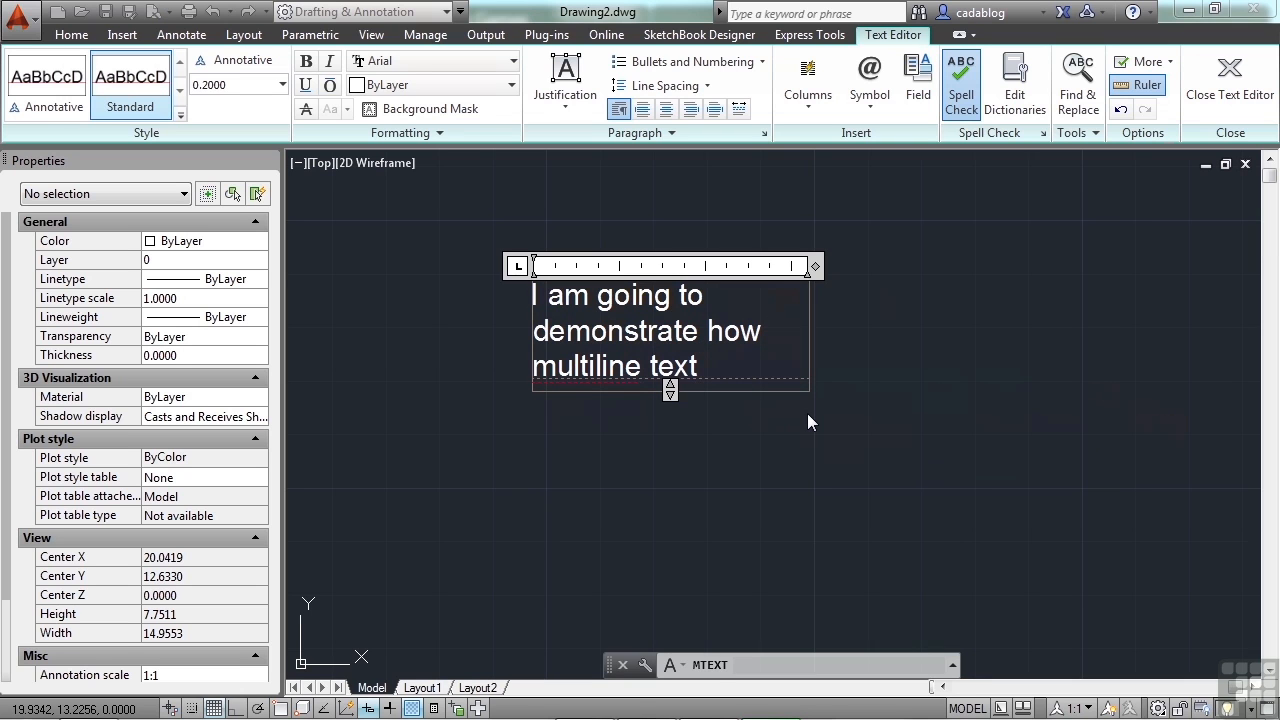
text(works. Notice the re)
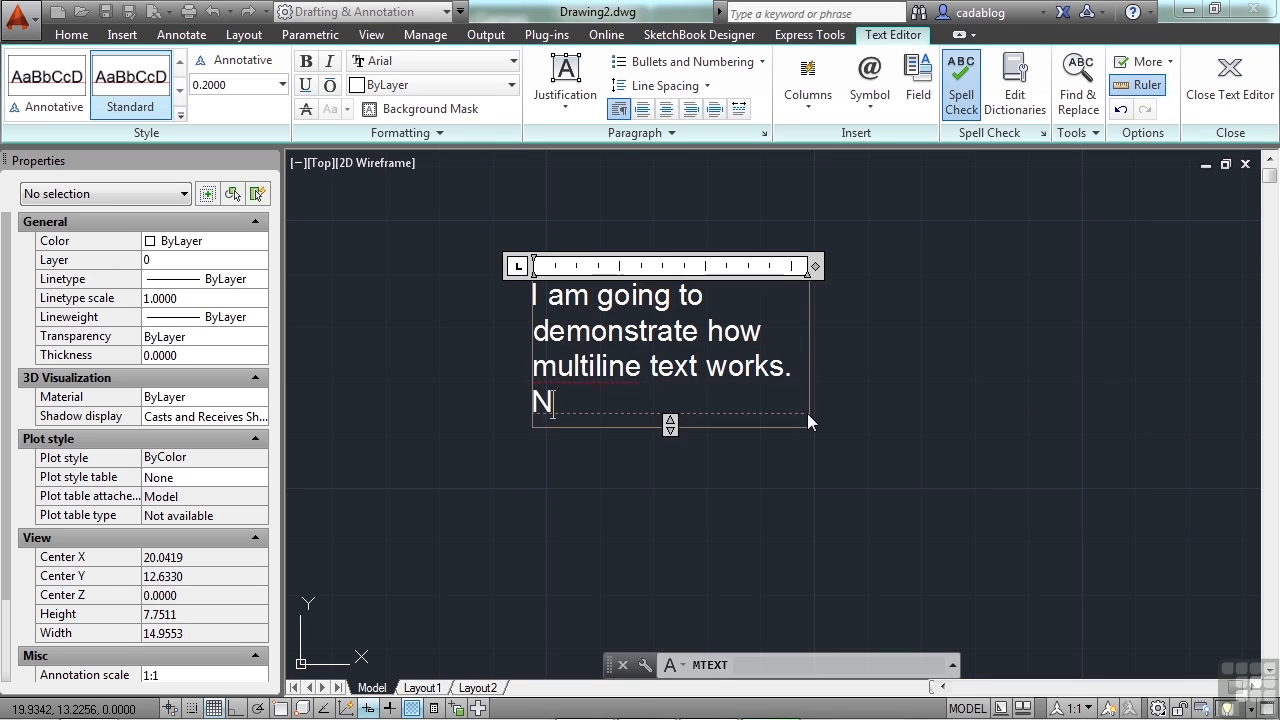
text(d )
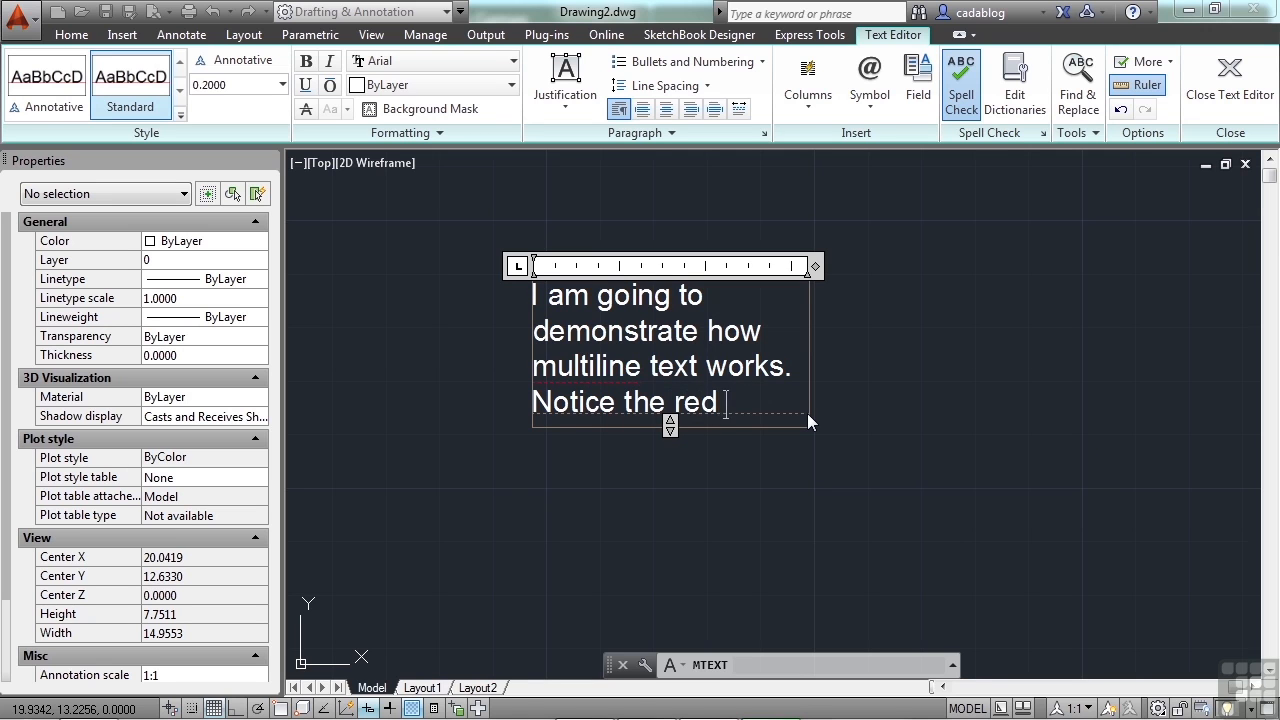
text(squiggl)
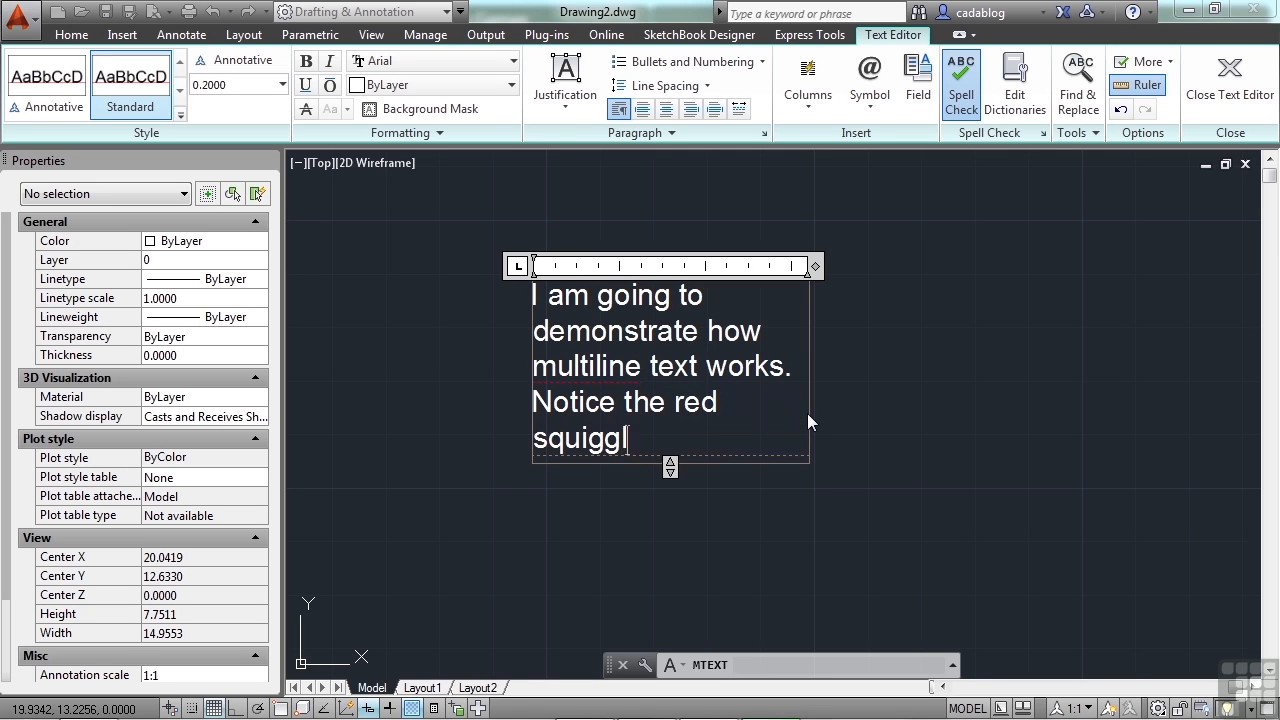
text(e?  that )
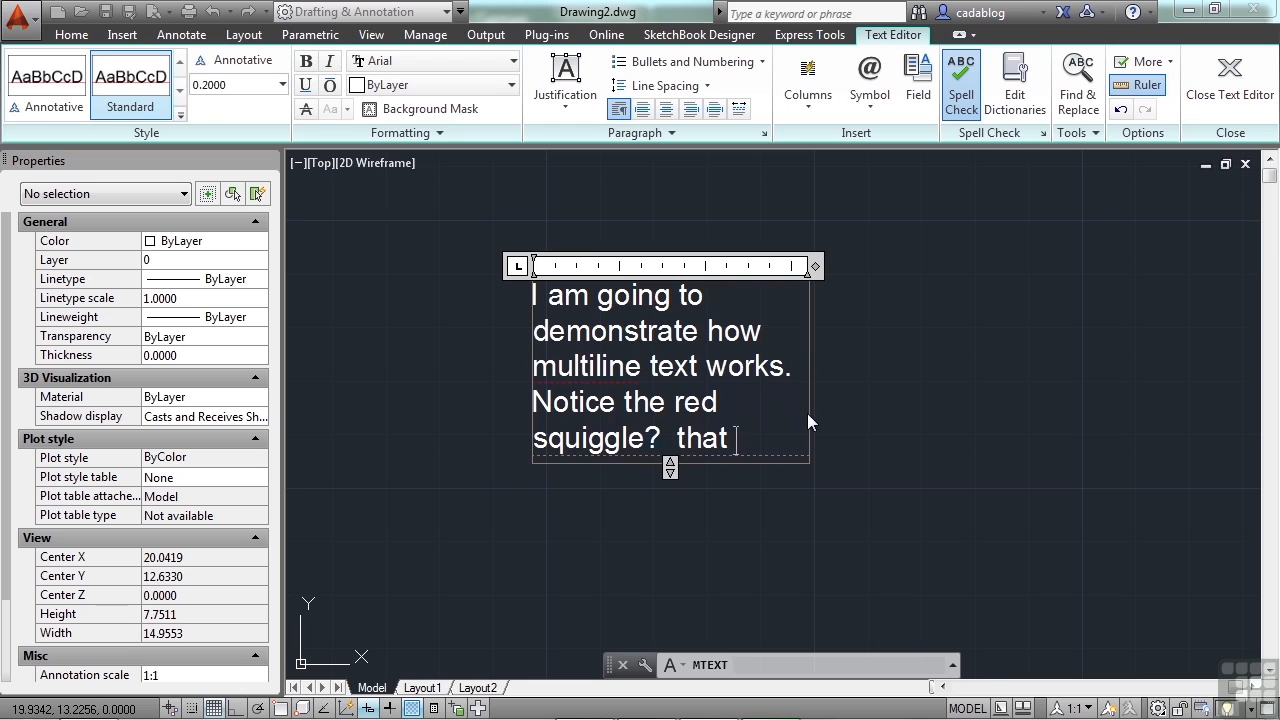
text(means I m)
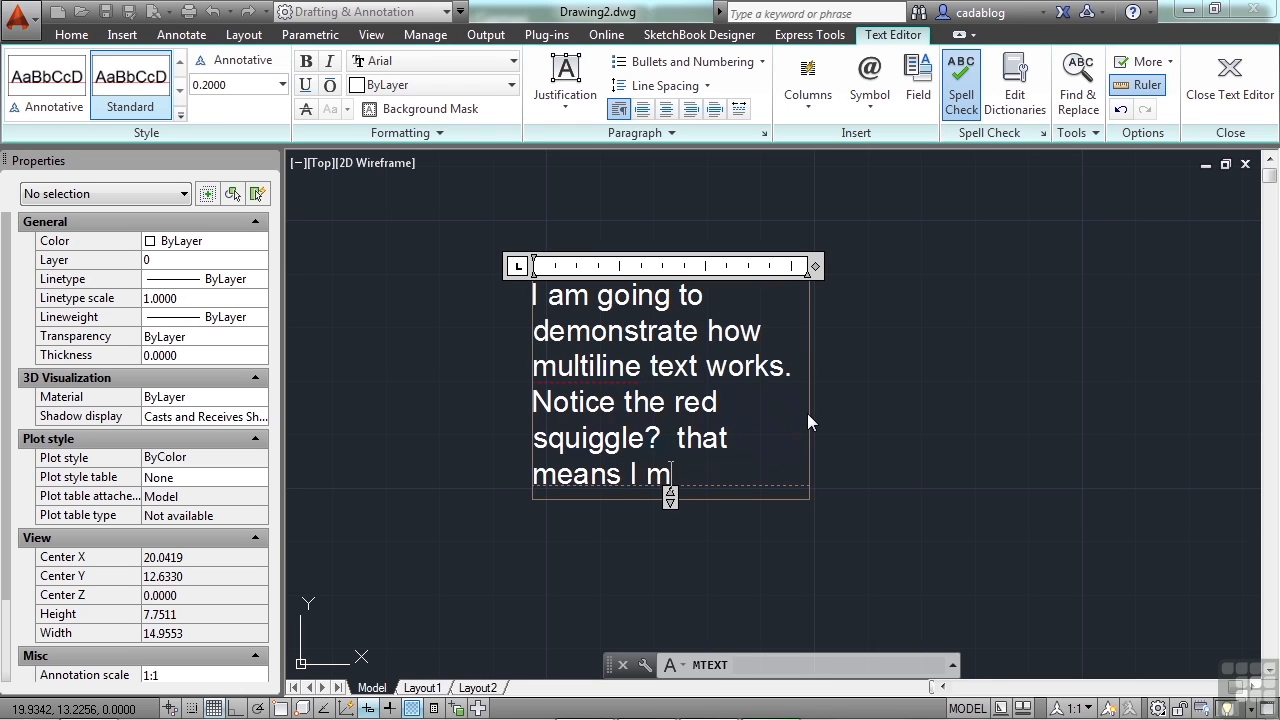
text(isspelled a word. )
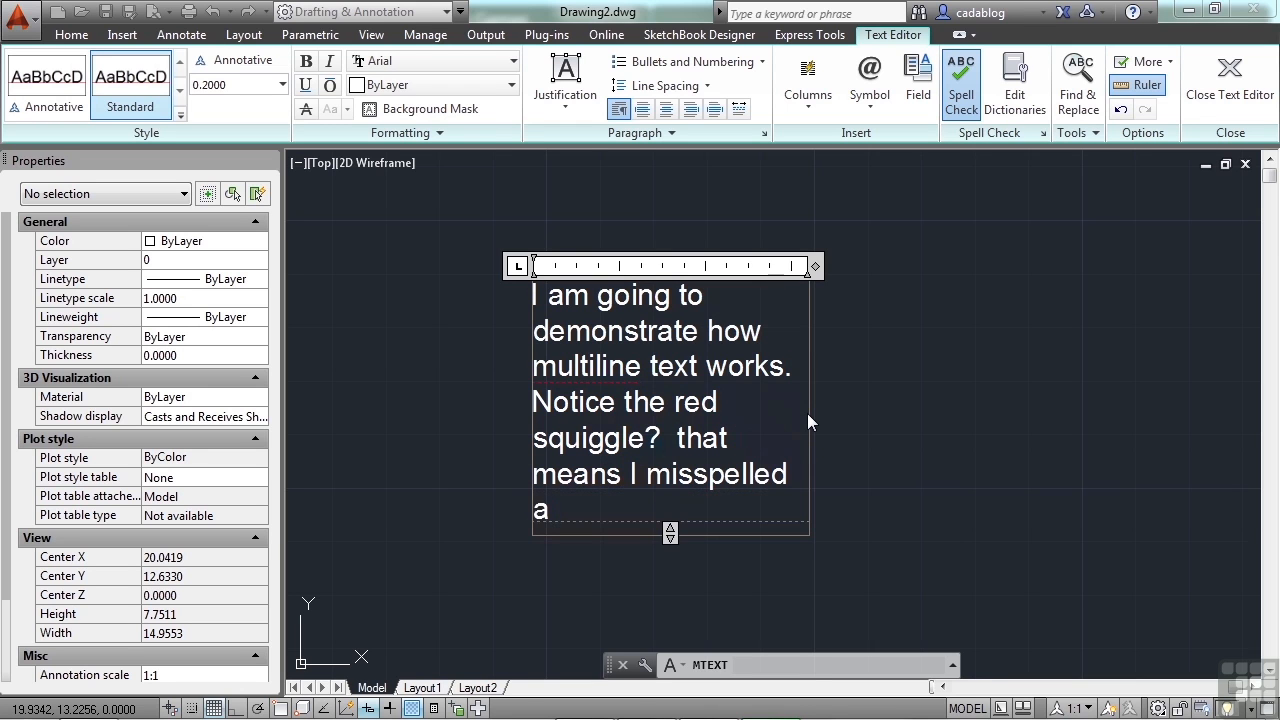
text( bu)
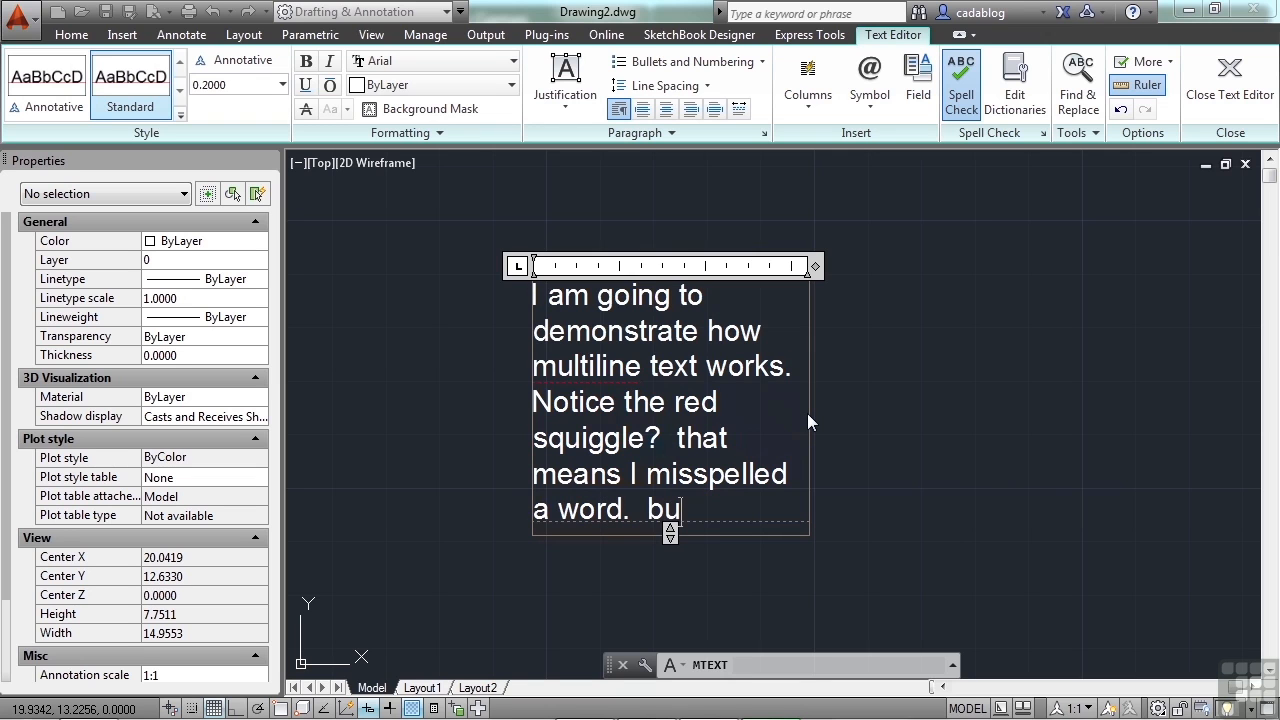
text(t i can fix that later.)
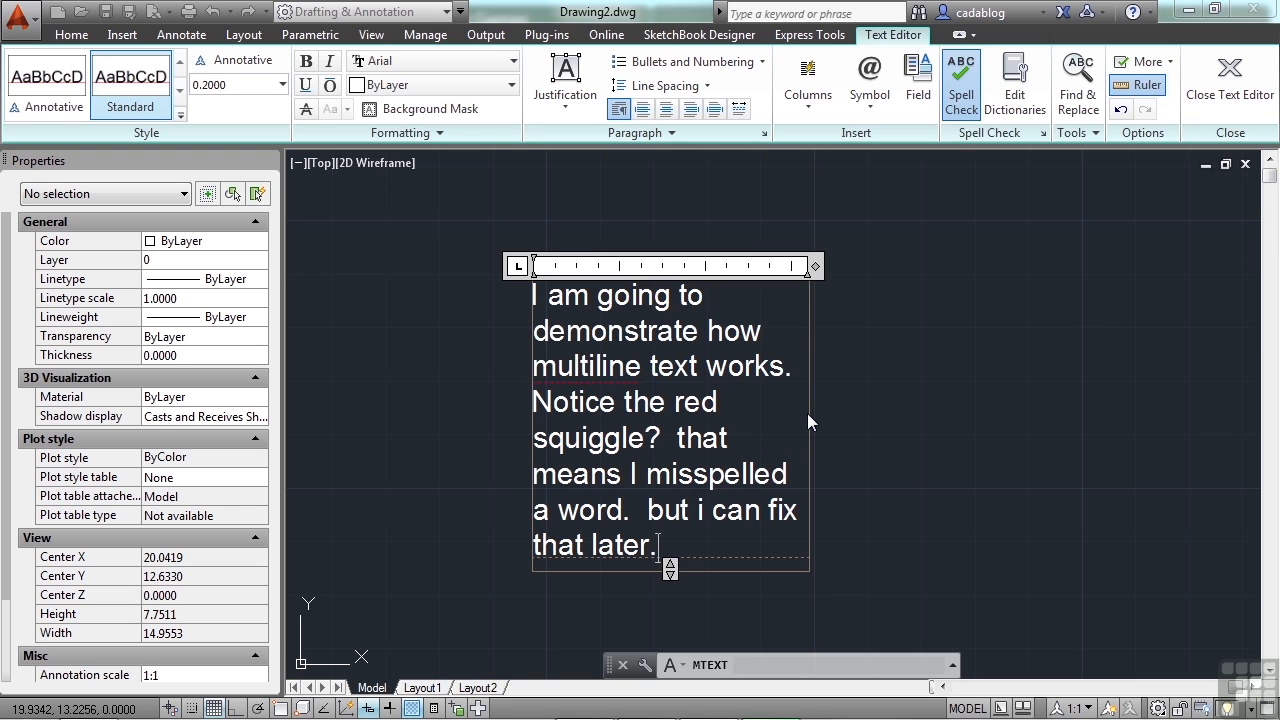
click(893, 389)
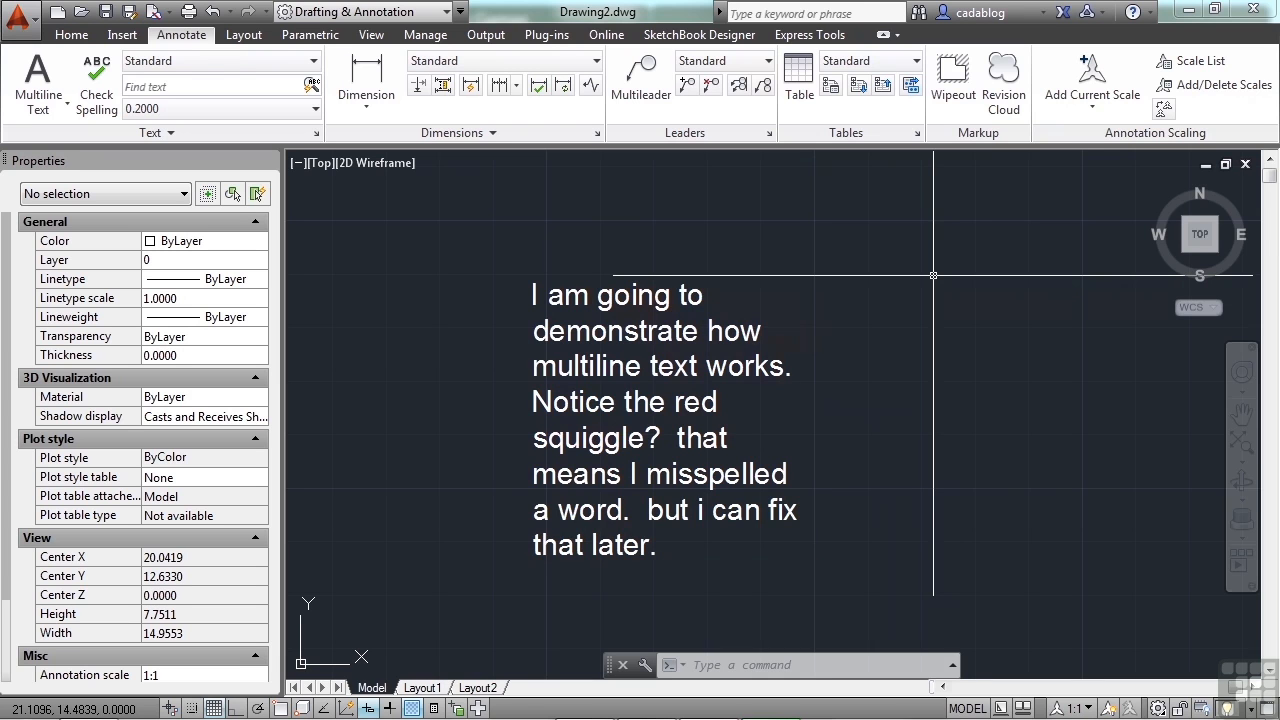
Review the available text styles and examine the Standard style's font, size and effects settings.
middle_drag(895, 283, 900, 248)
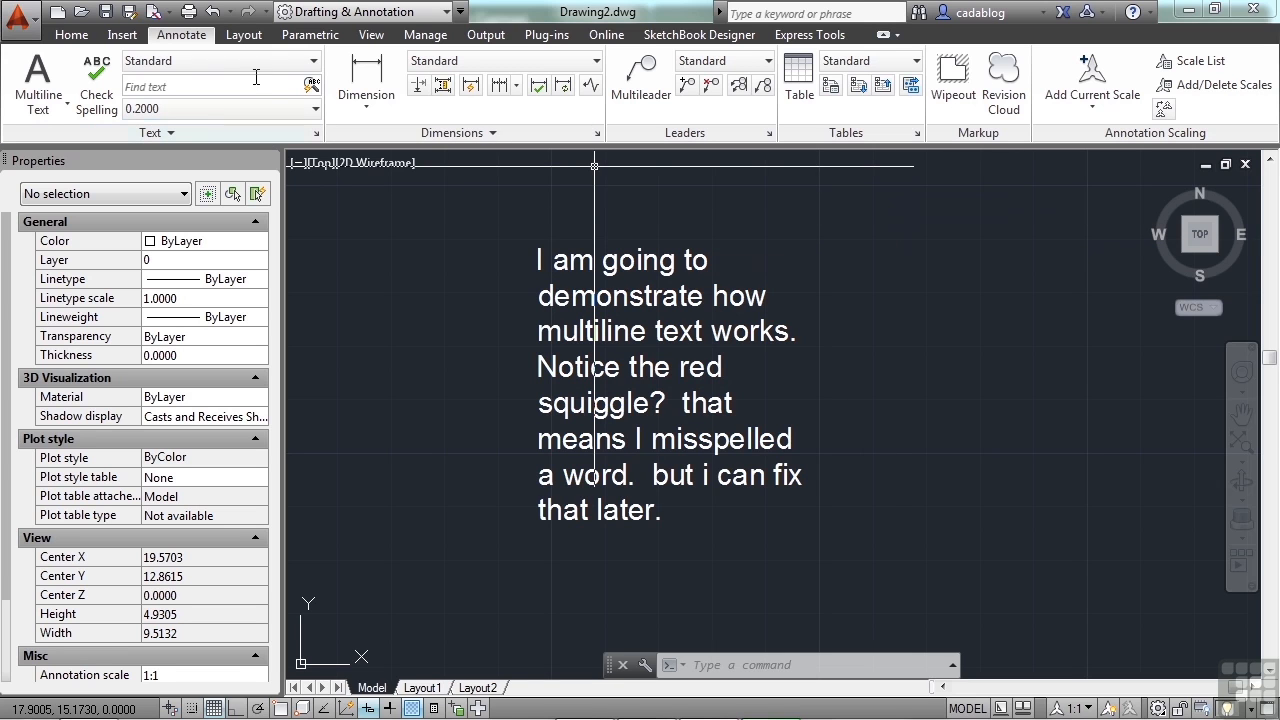
click(306, 64)
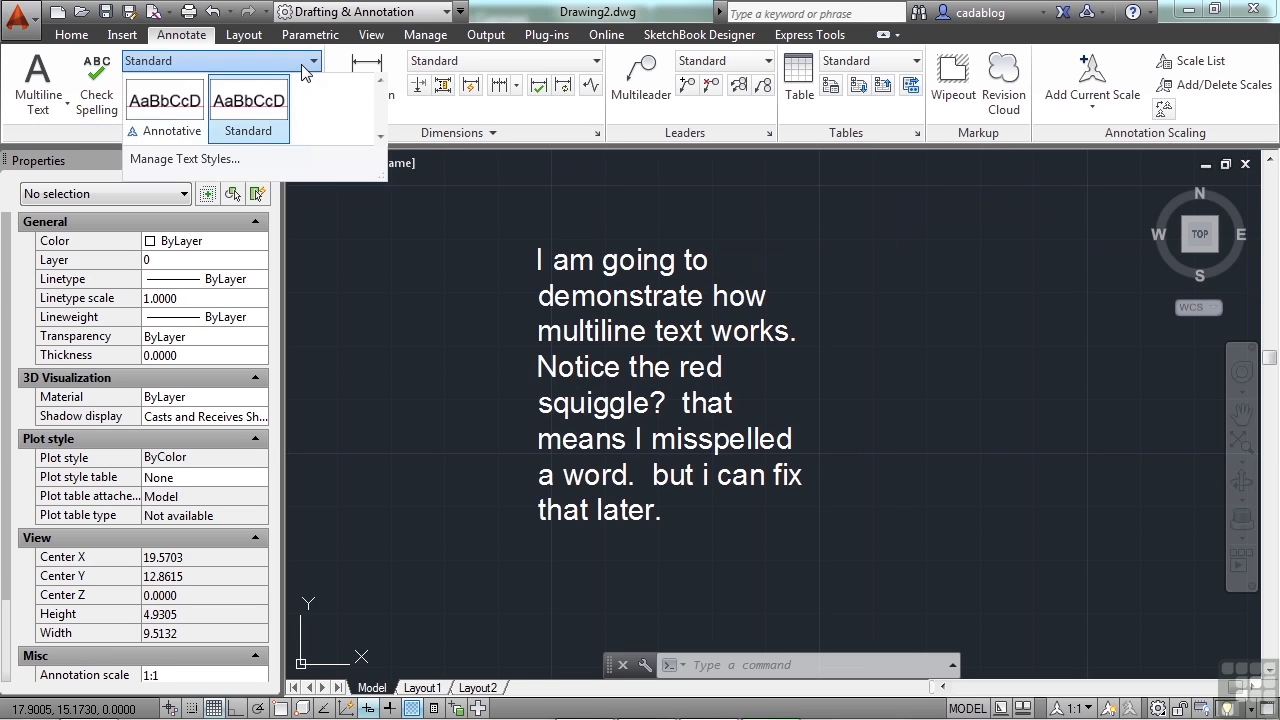
click(249, 105)
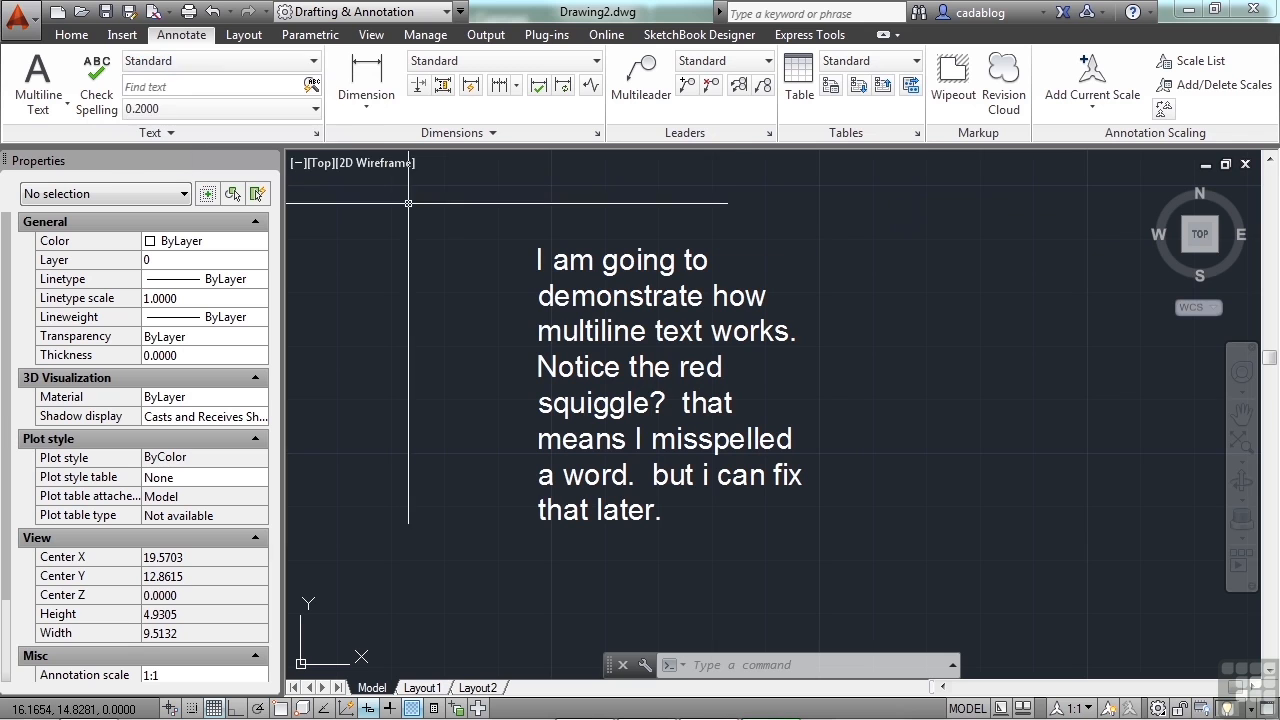
click(317, 135)
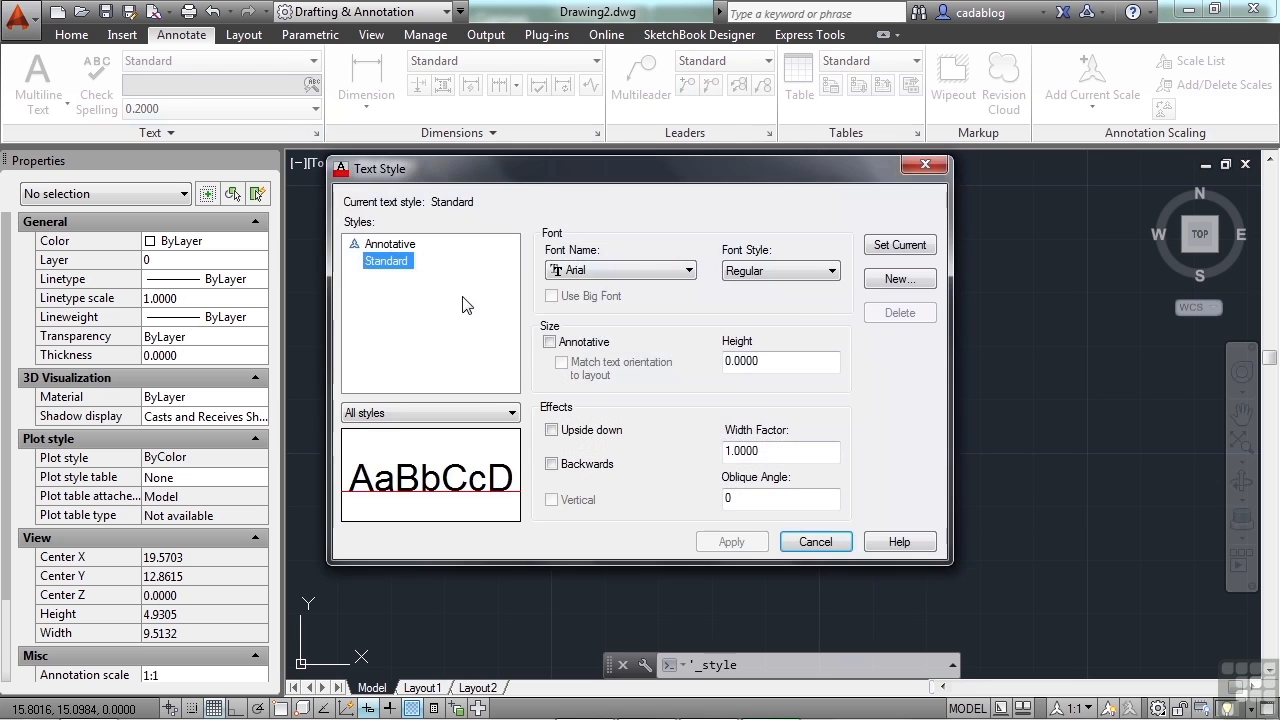
click(815, 541)
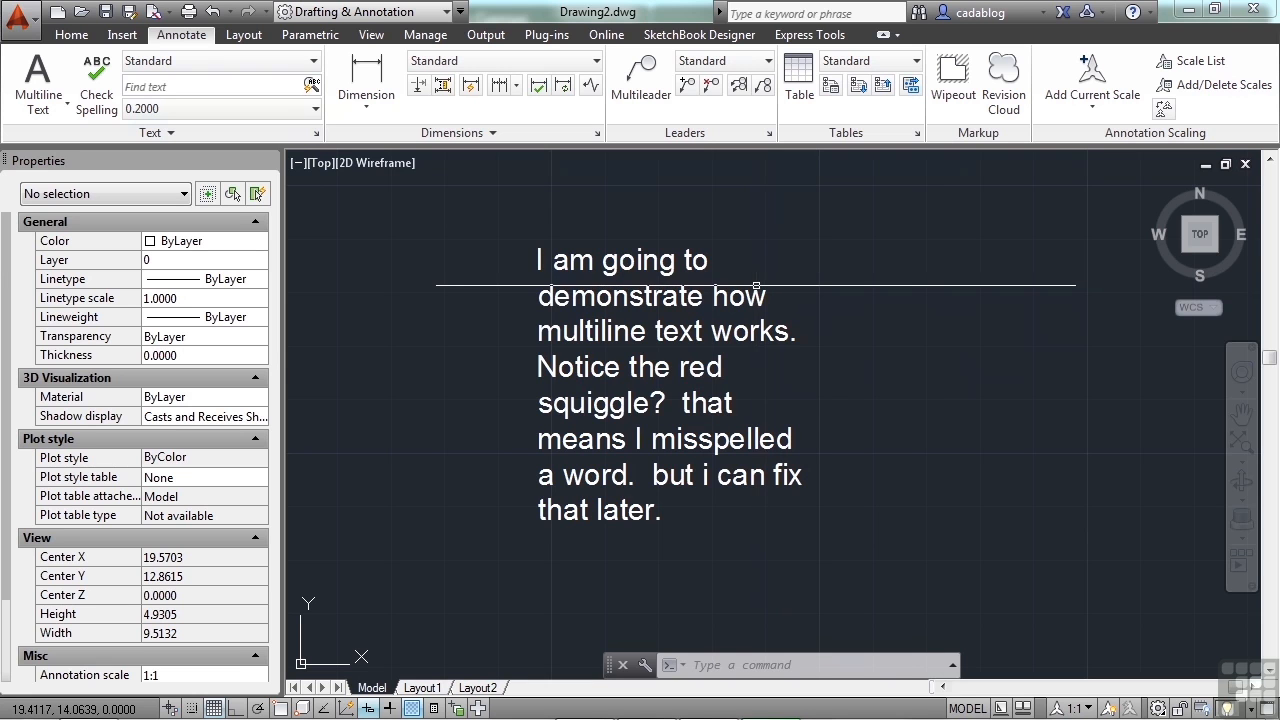
Format the multiline text's first line as bold, italic, underlined, overlined and struck through, and convert it to uppercase.
double_click(672, 302)
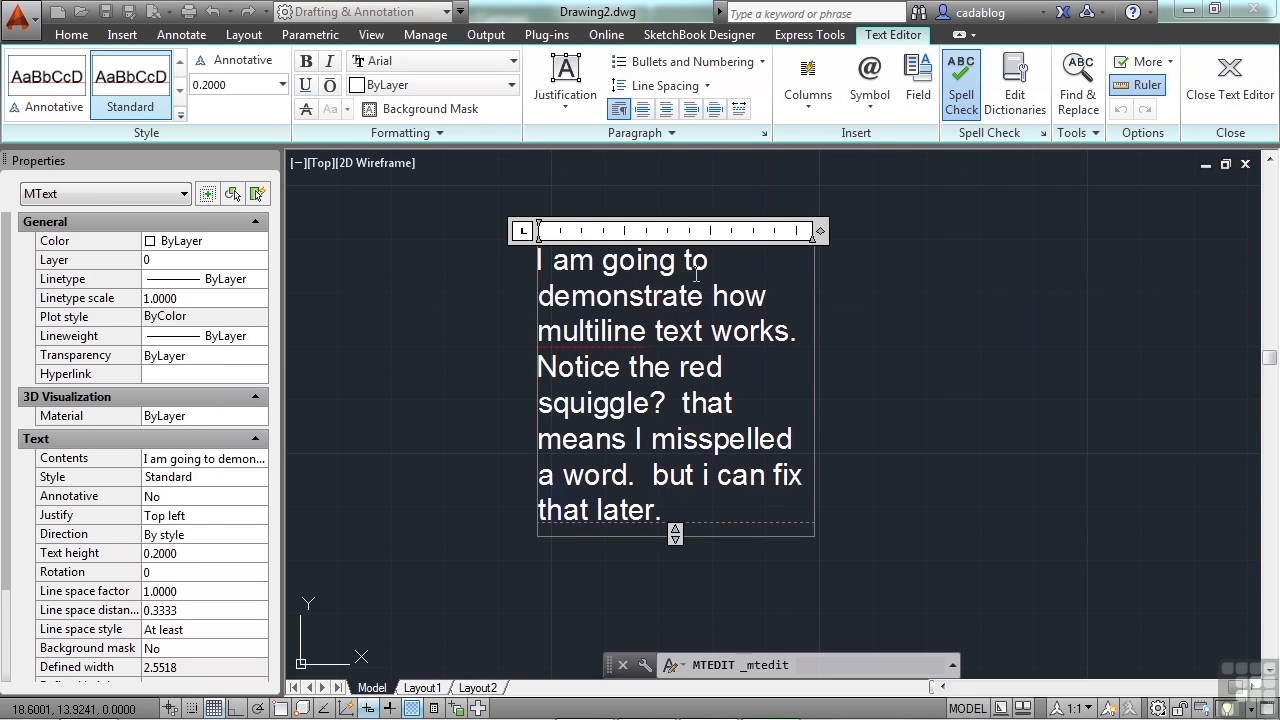
drag(710, 262, 538, 261)
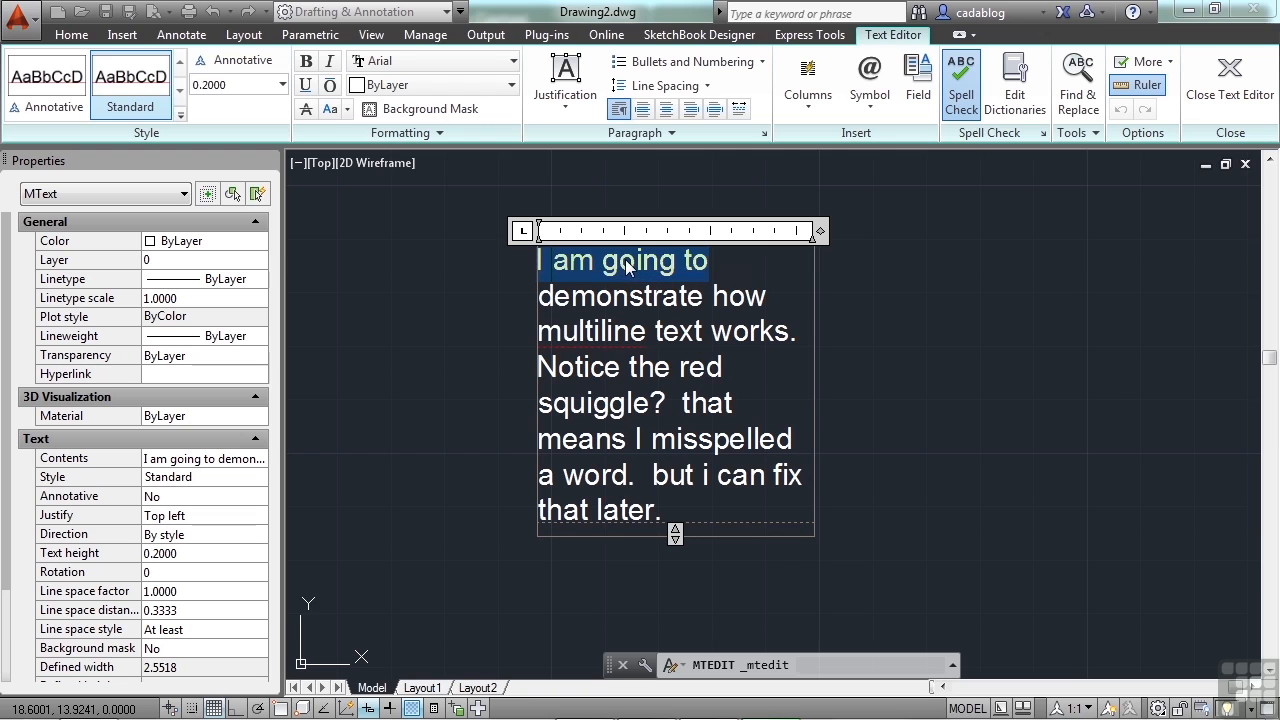
click(307, 62)
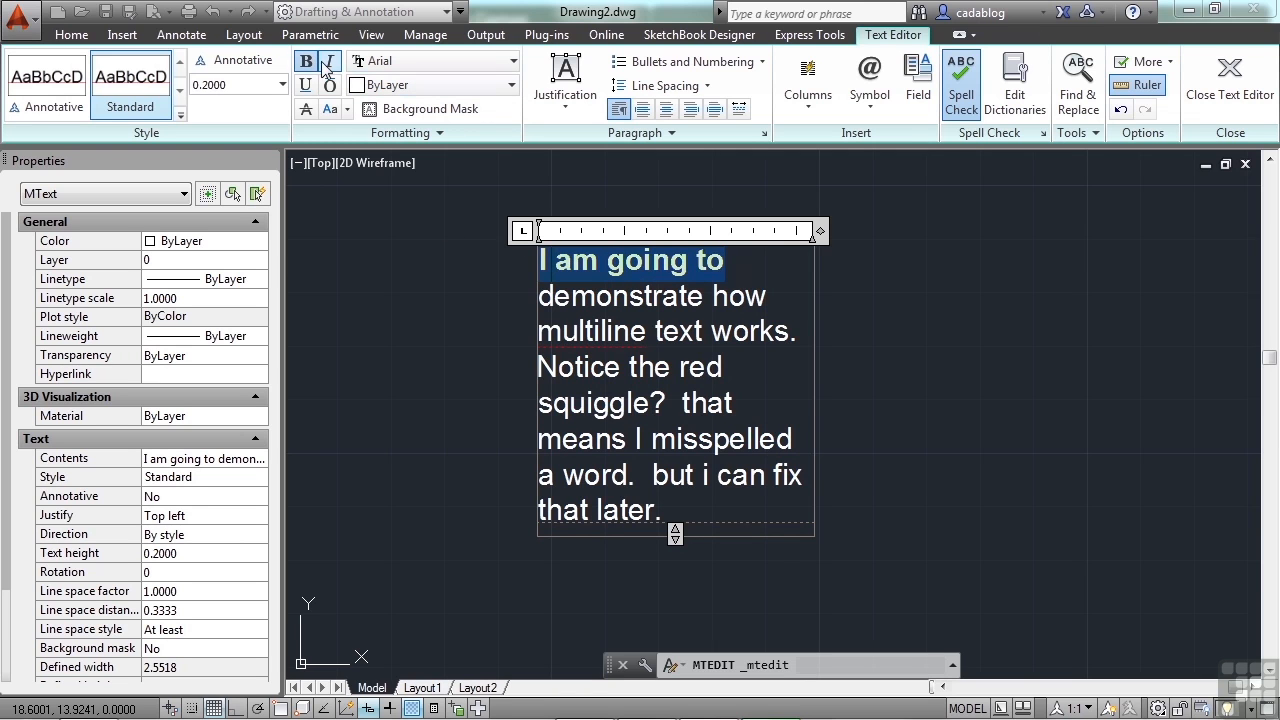
click(329, 61)
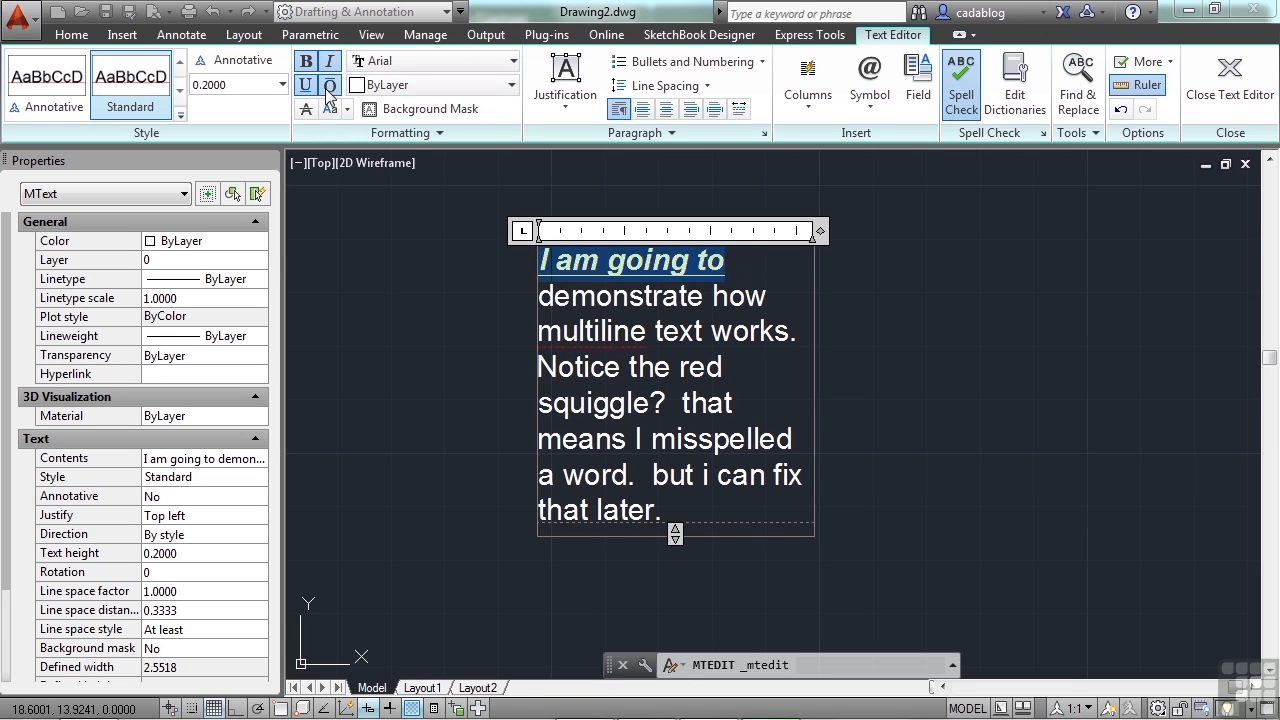
click(329, 87)
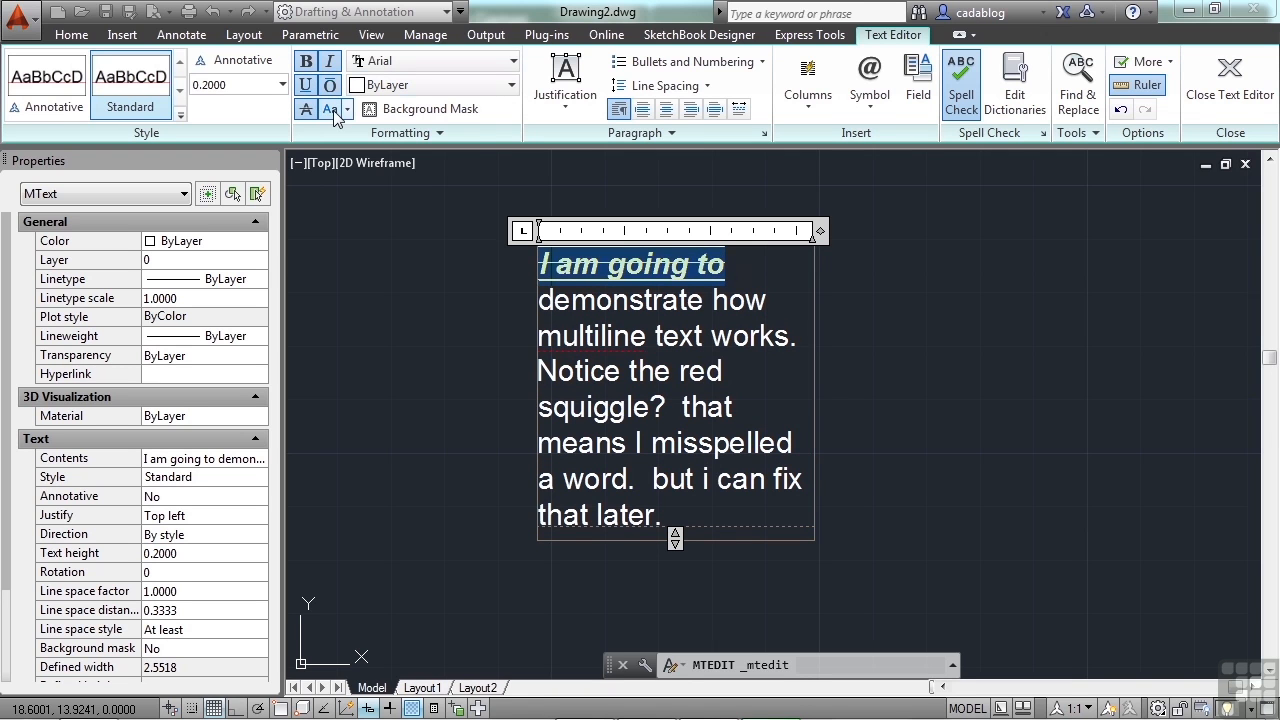
click(346, 110)
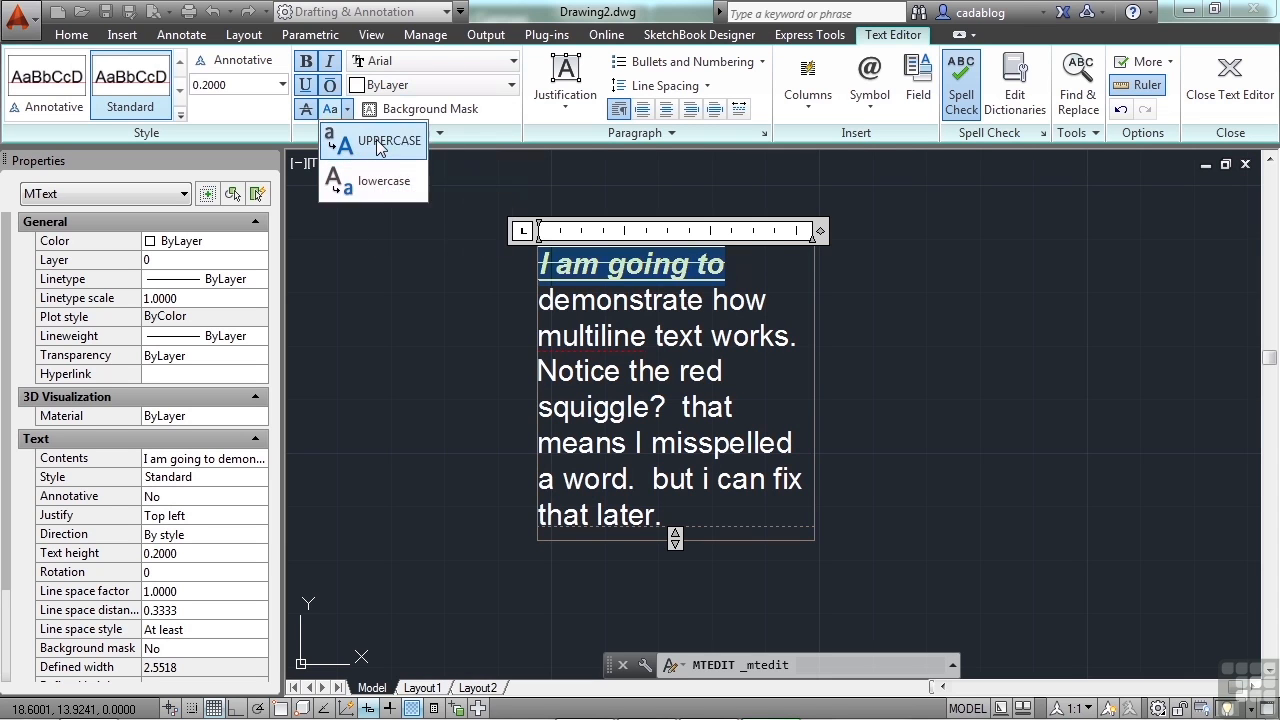
click(378, 141)
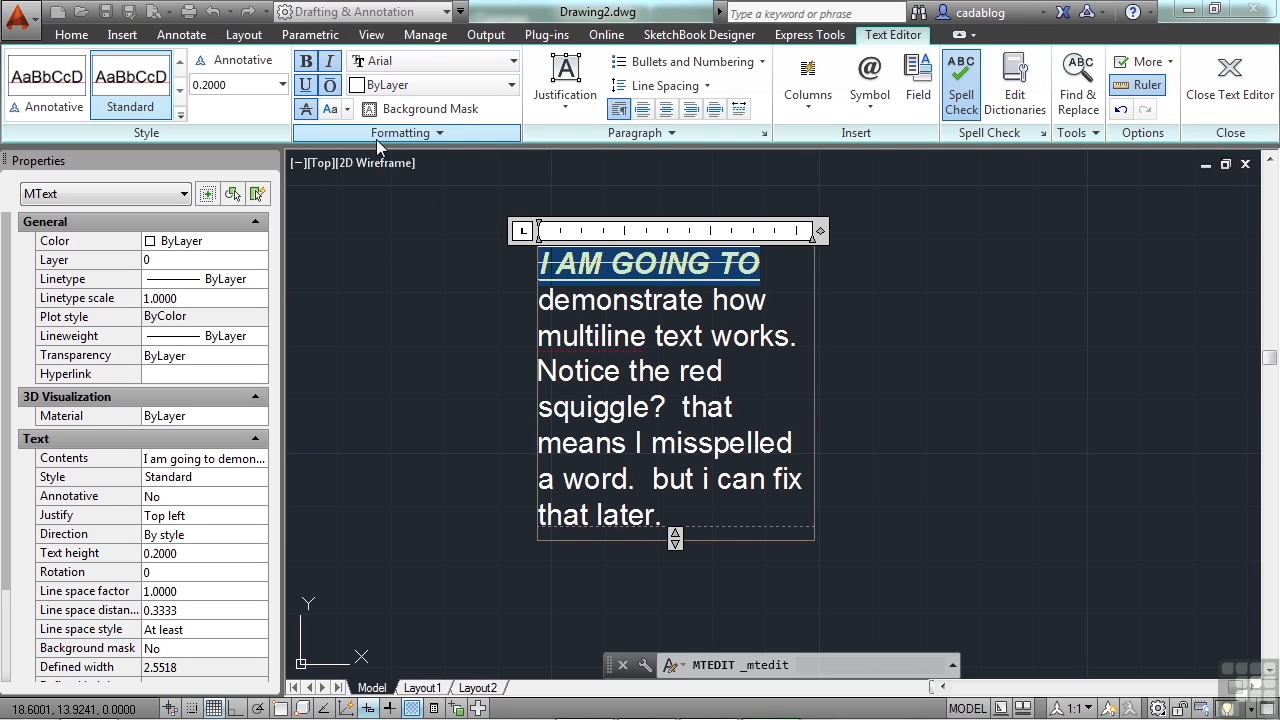
Set the first line's font to Bell MT and its color to Red.
click(505, 61)
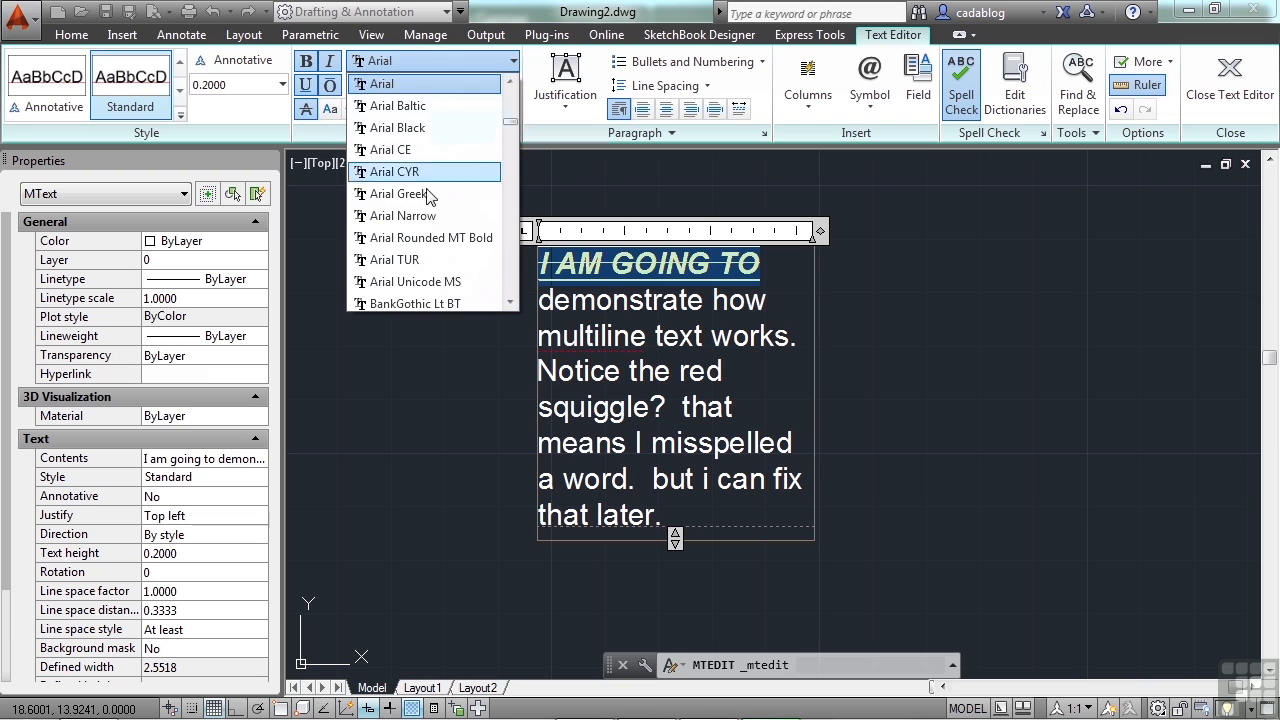
scroll(430, 205, down, 3)
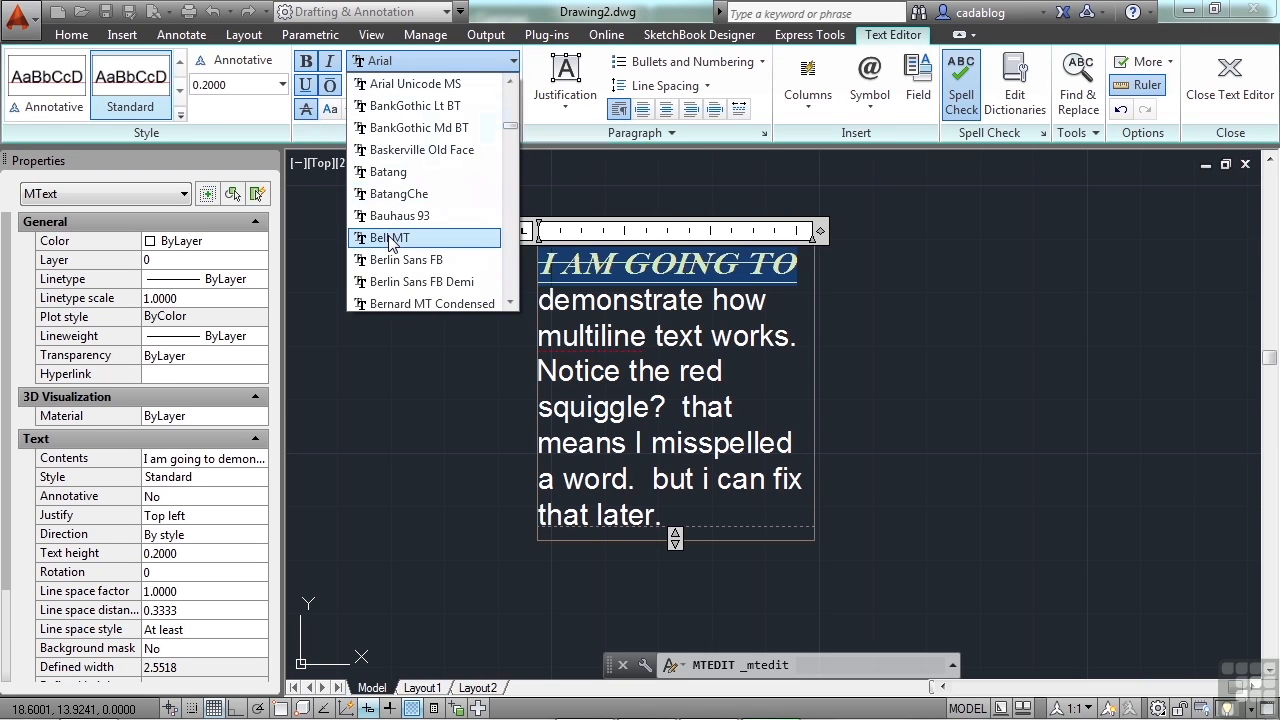
click(390, 240)
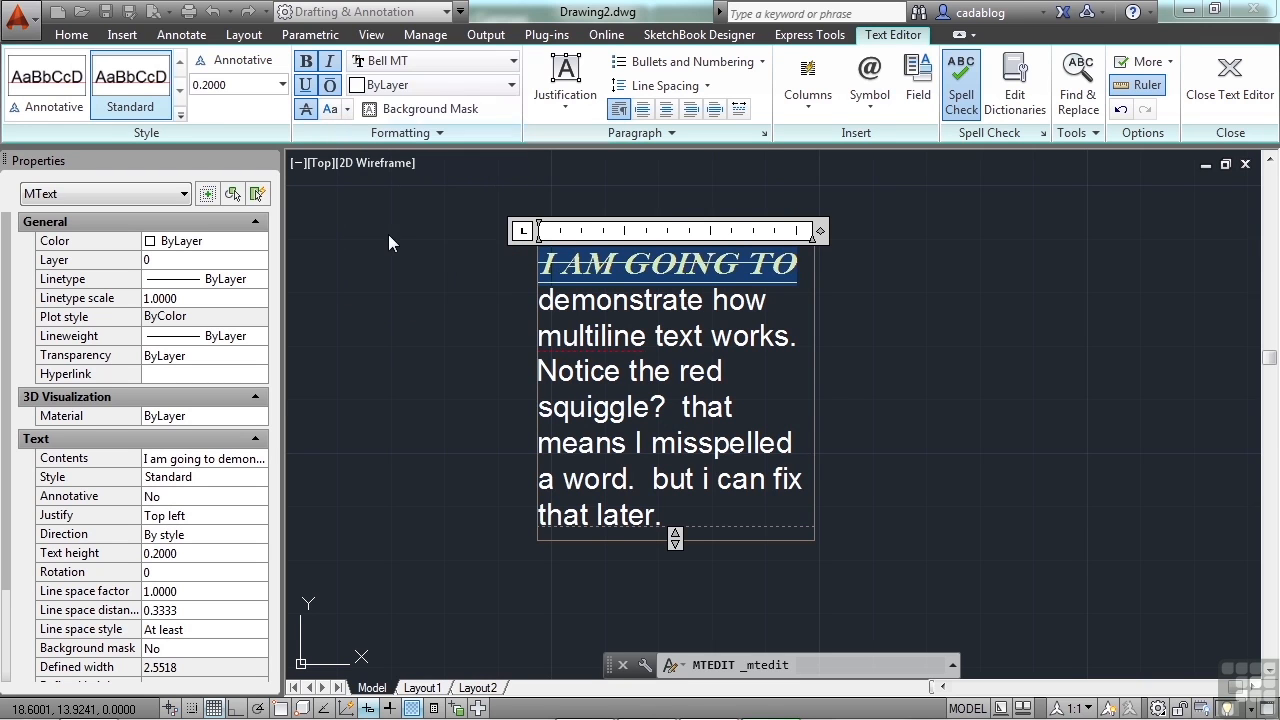
click(511, 85)
click(389, 161)
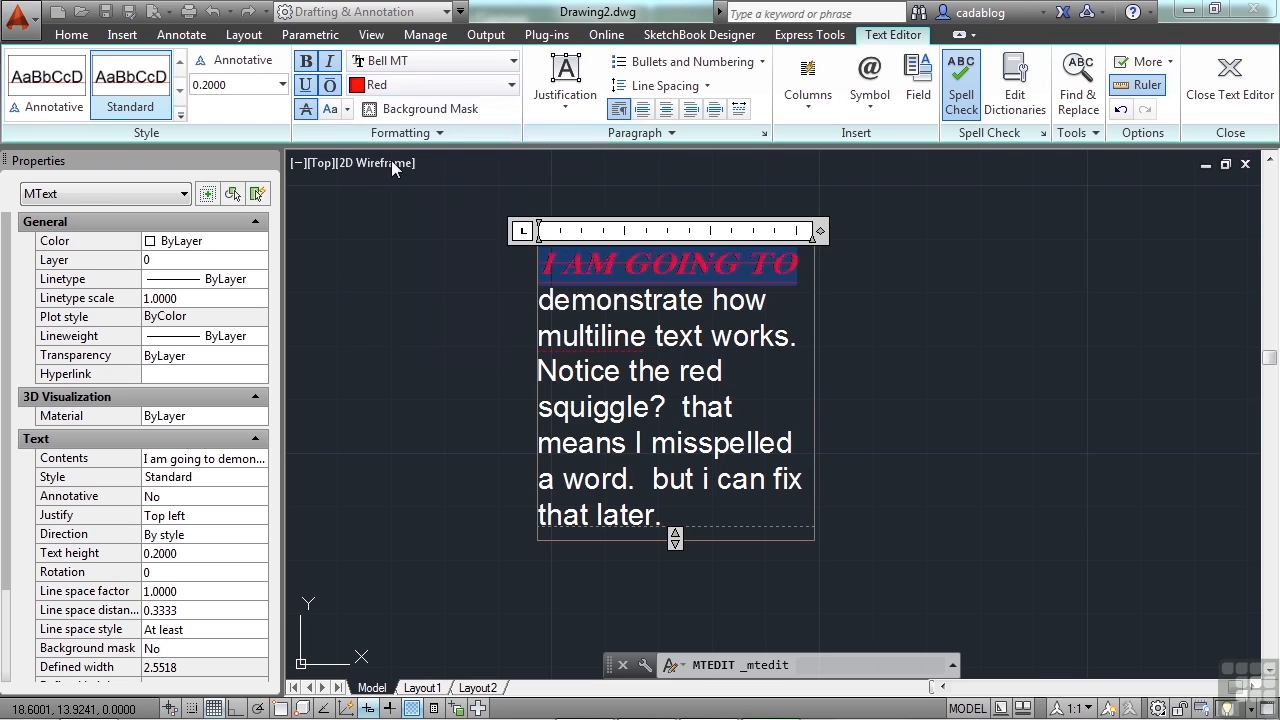
Finish editing the text, select the multiline text object and set its color to Green.
click(447, 316)
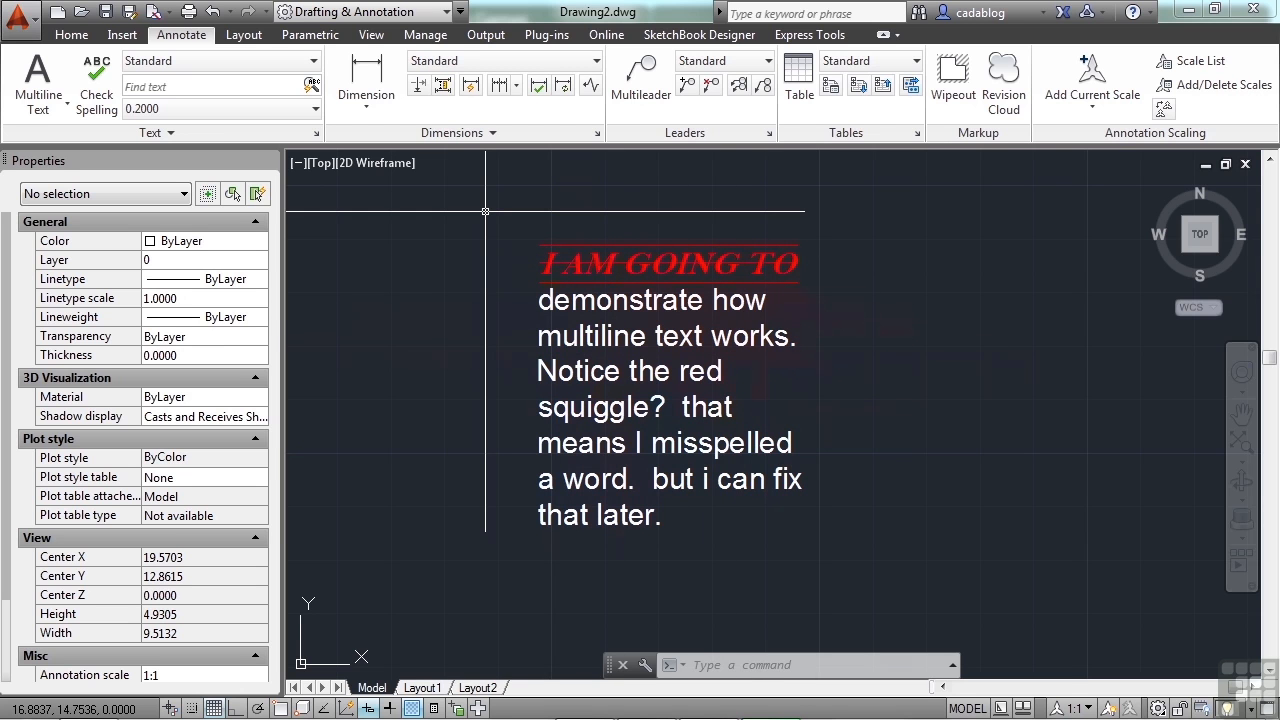
click(560, 326)
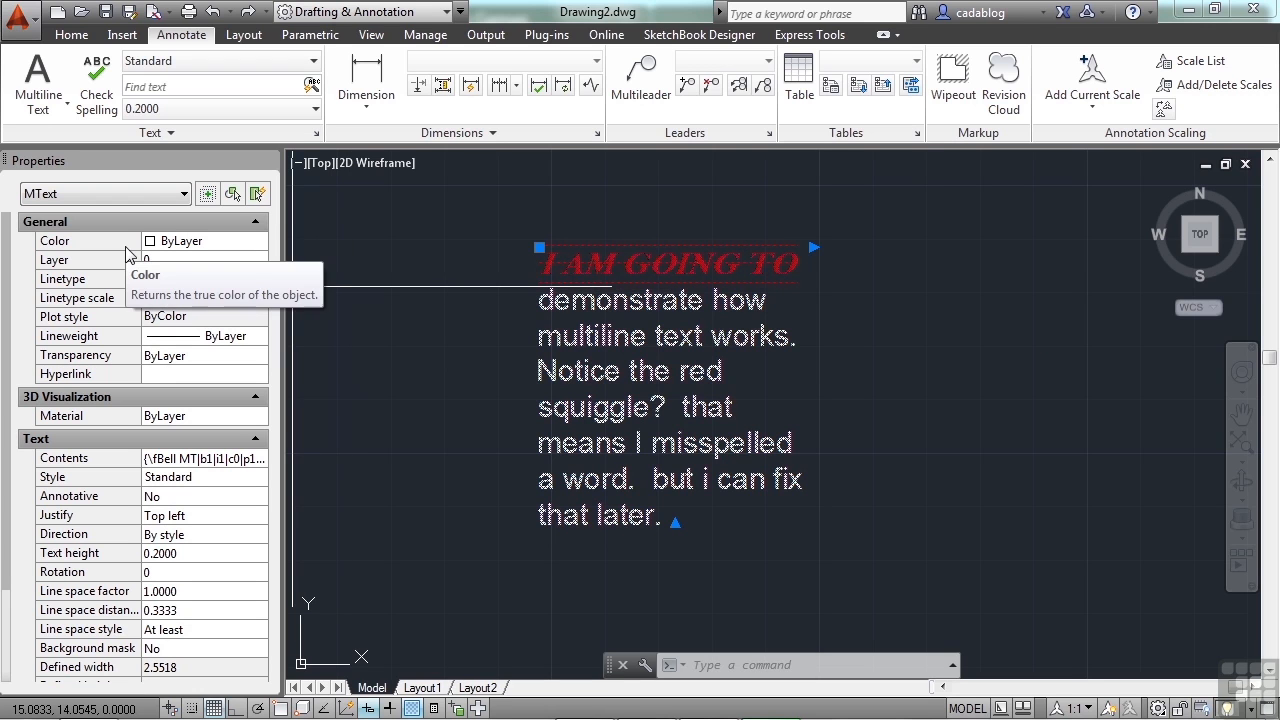
click(234, 246)
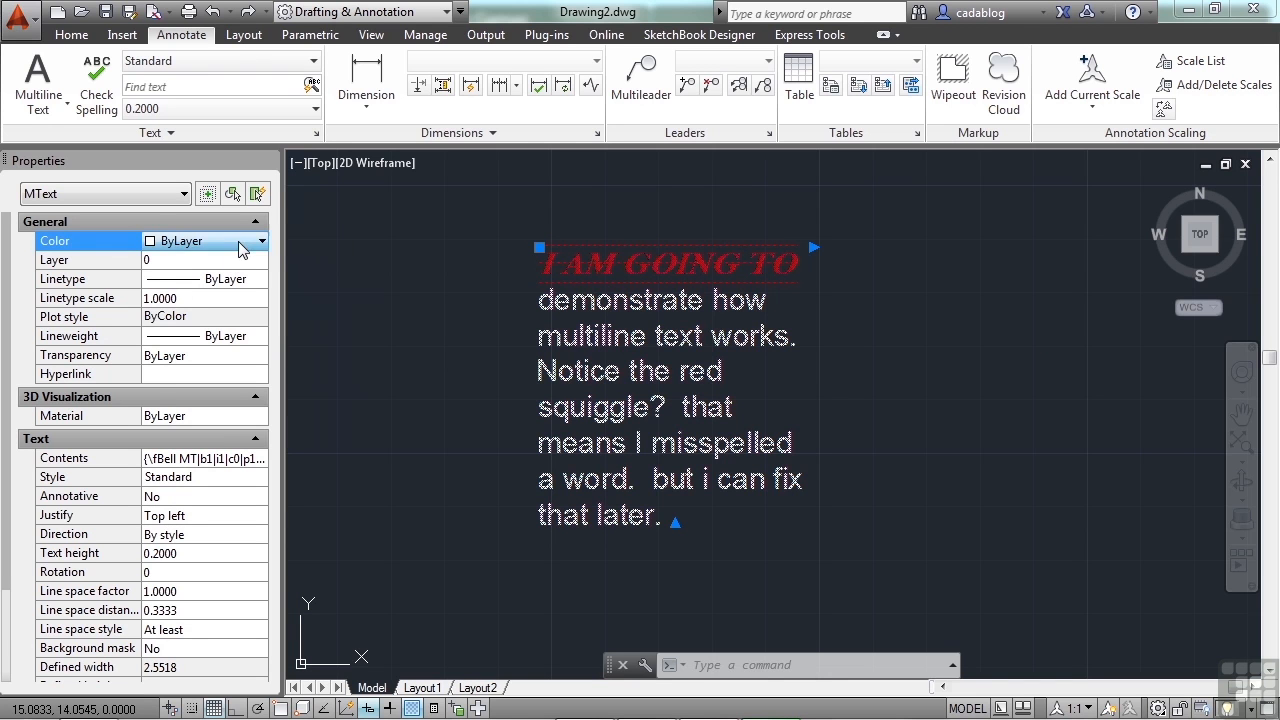
click(236, 247)
click(178, 334)
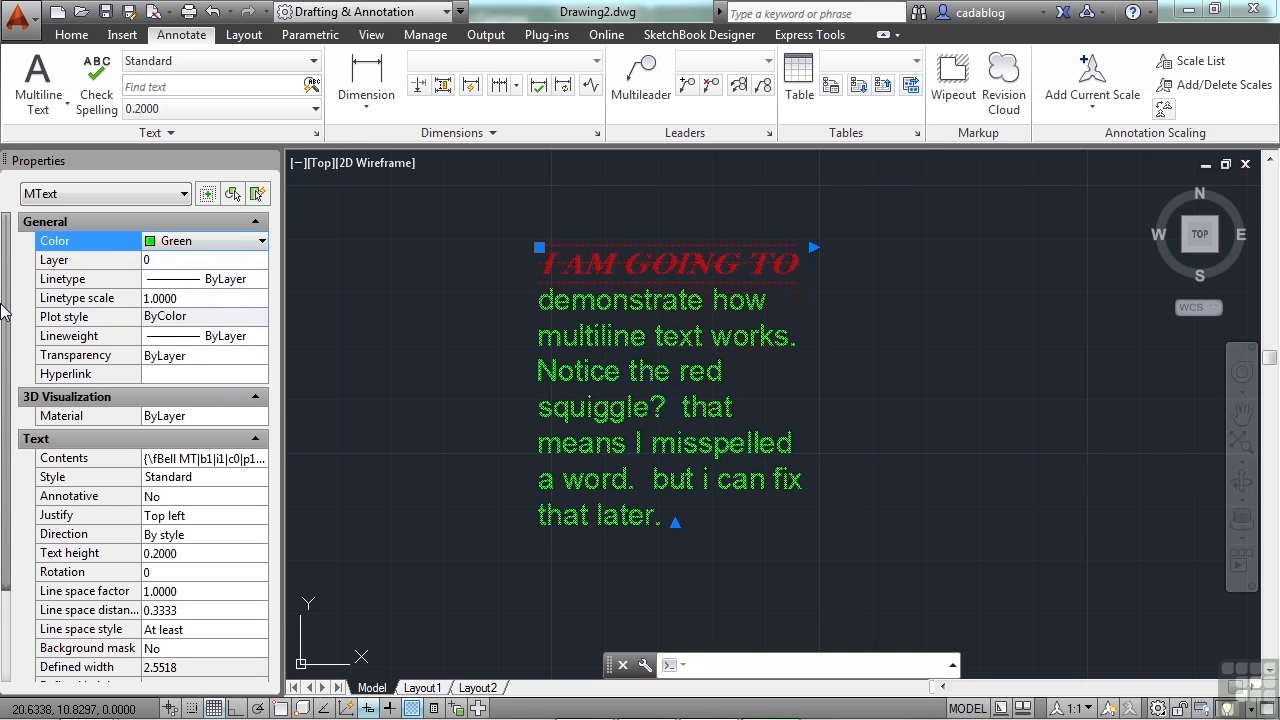
Change the multiline text object's text style to Annotative.
drag(7, 376, 14, 540)
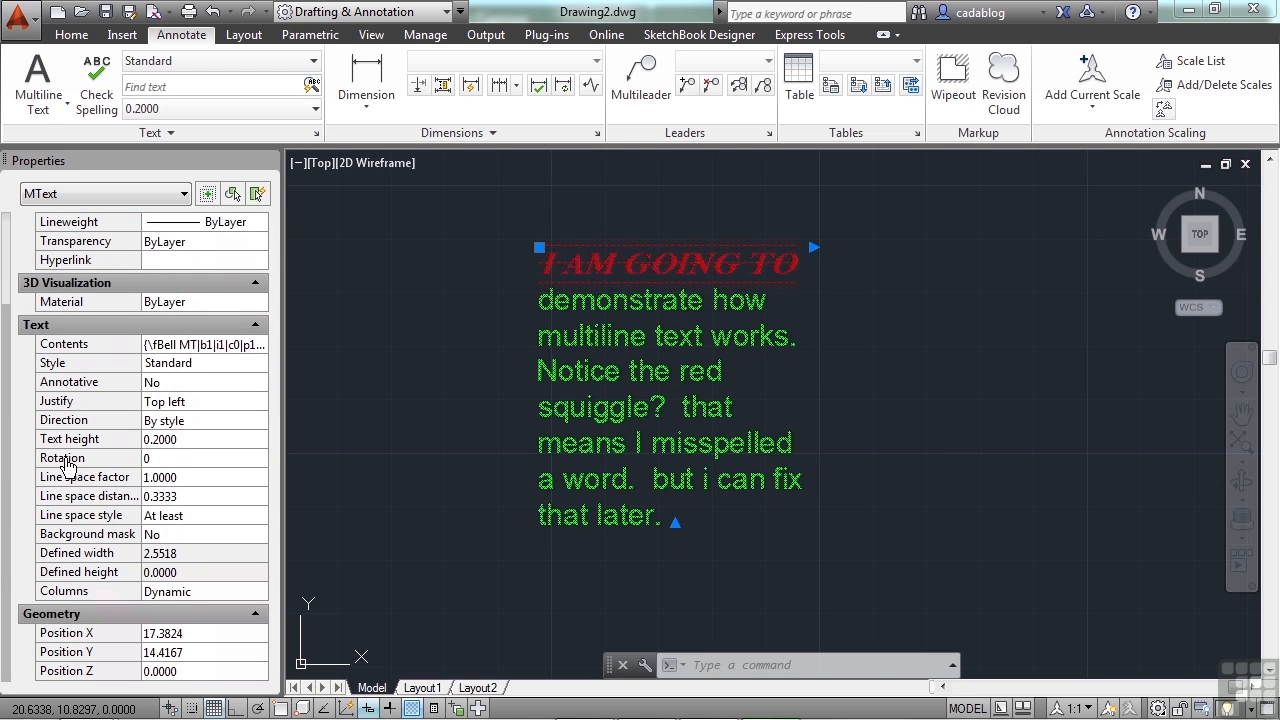
click(206, 370)
click(206, 372)
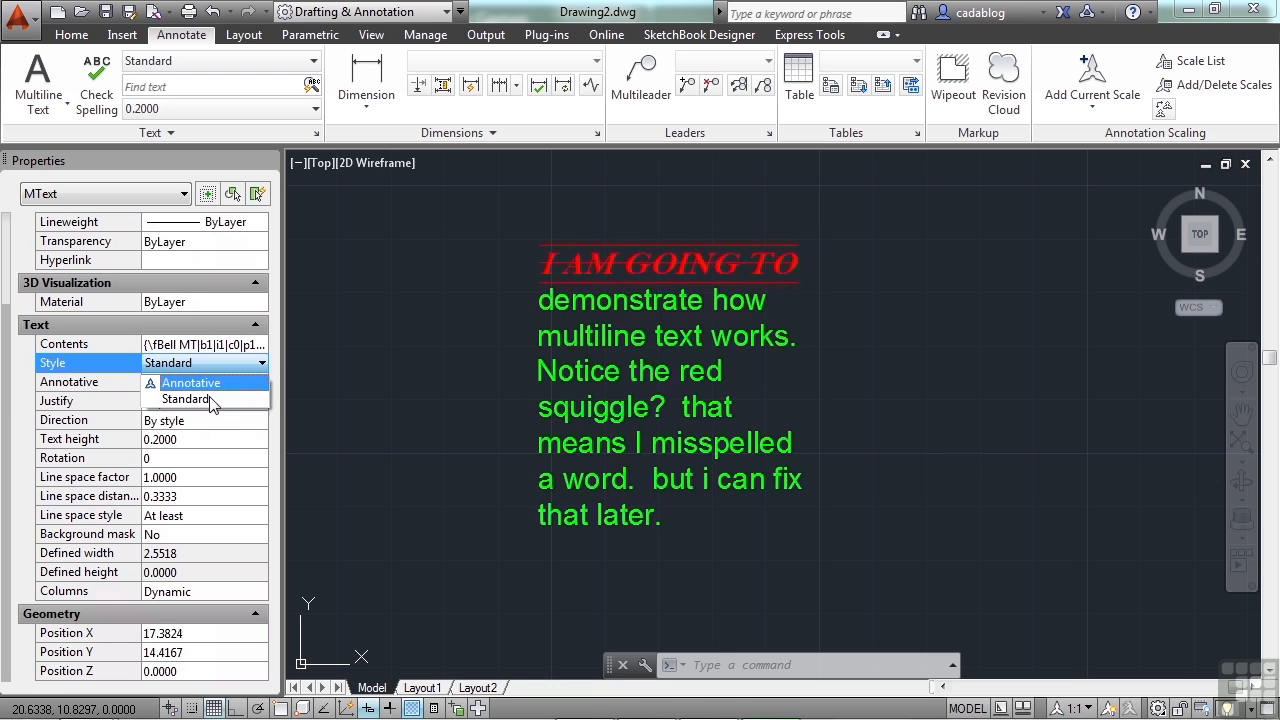
click(195, 384)
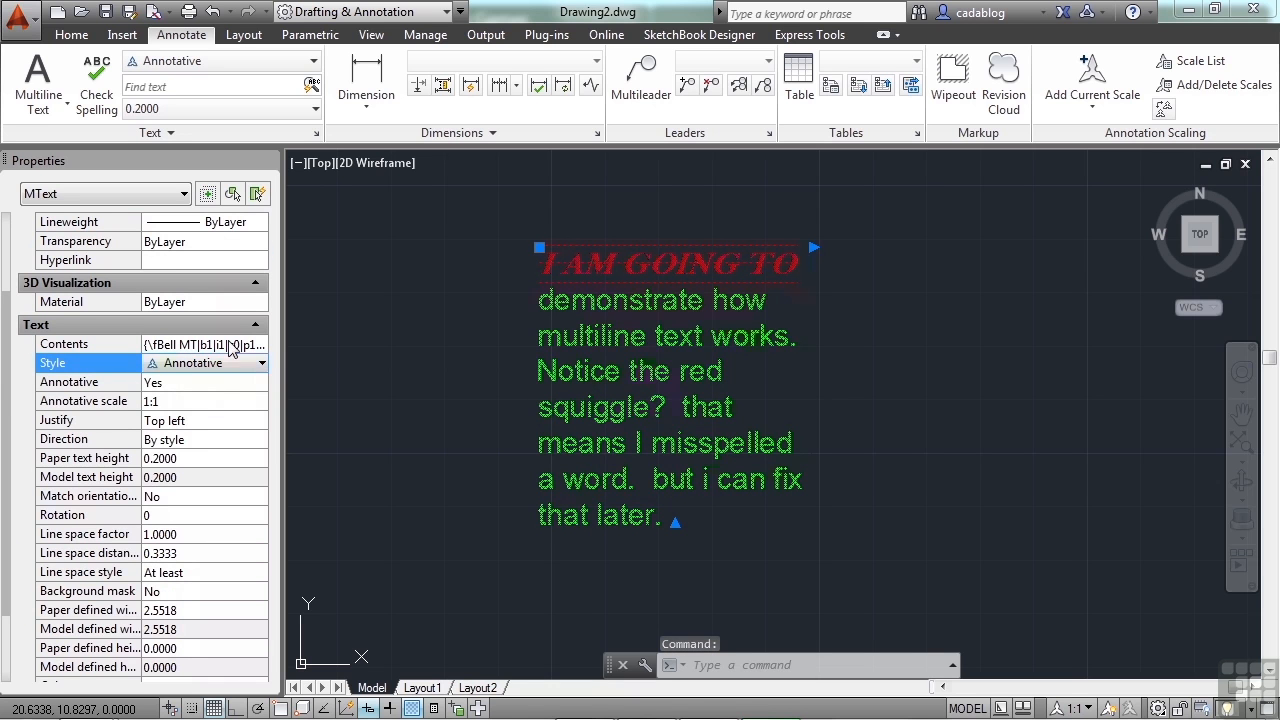
Open the multiline text's contents in the text editor from its properties, and close the editor without changing anything.
click(230, 344)
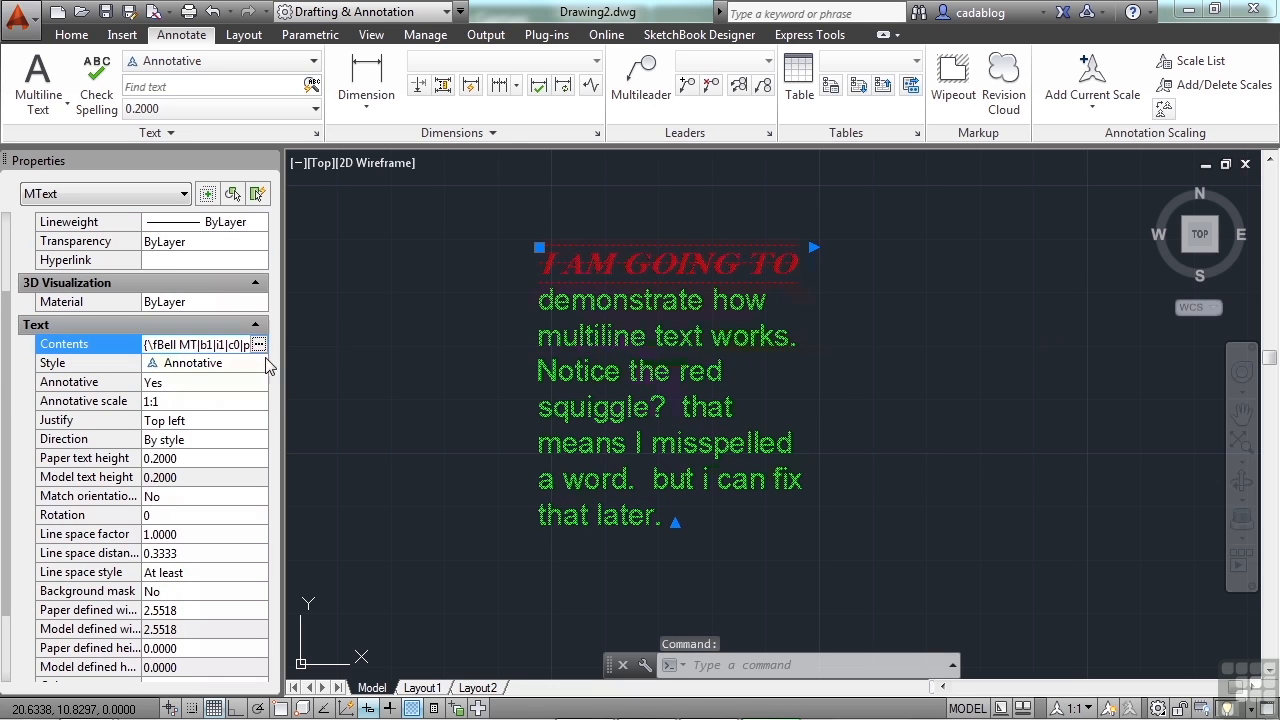
click(258, 344)
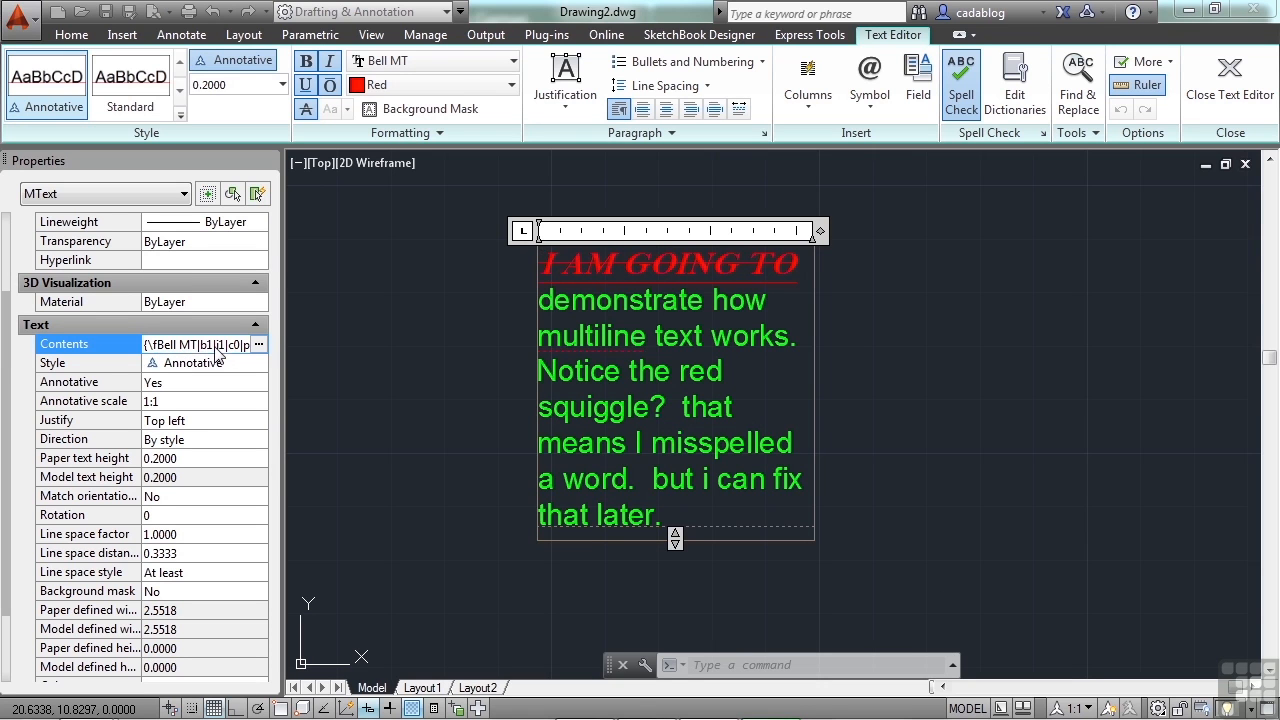
click(504, 382)
Set the multiline text's justification to Middle center.
click(219, 421)
click(221, 428)
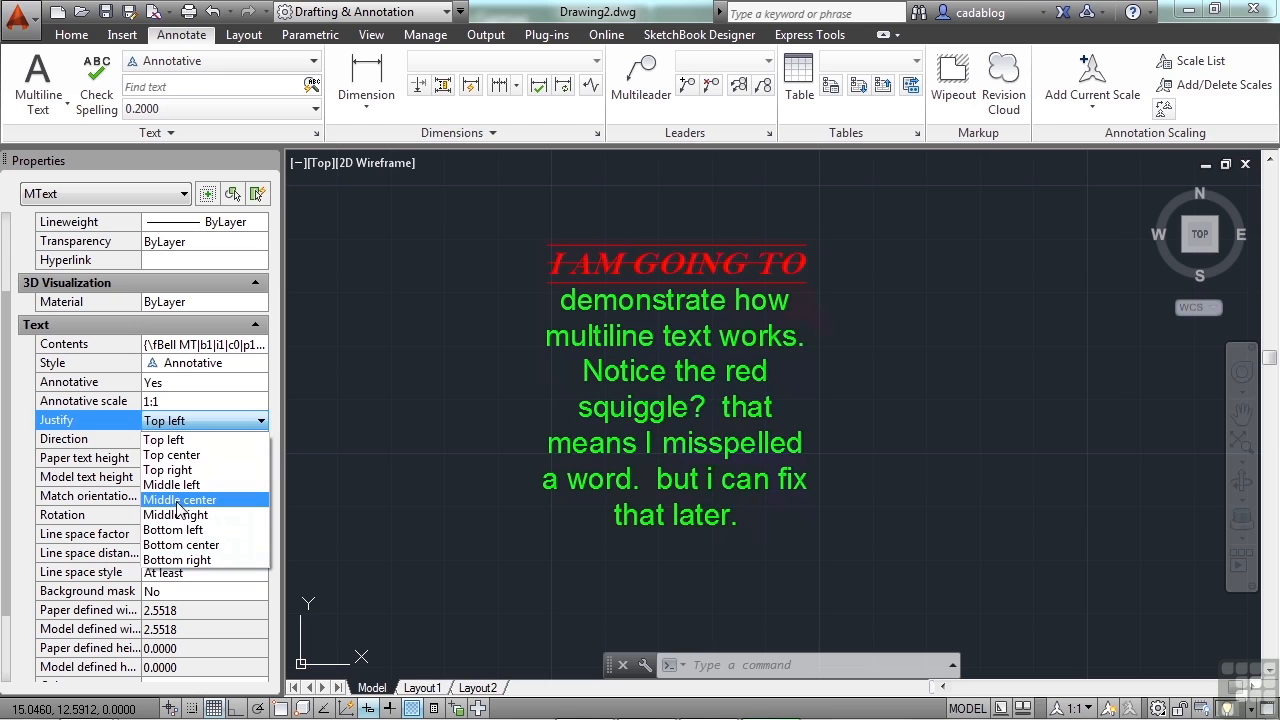
click(178, 502)
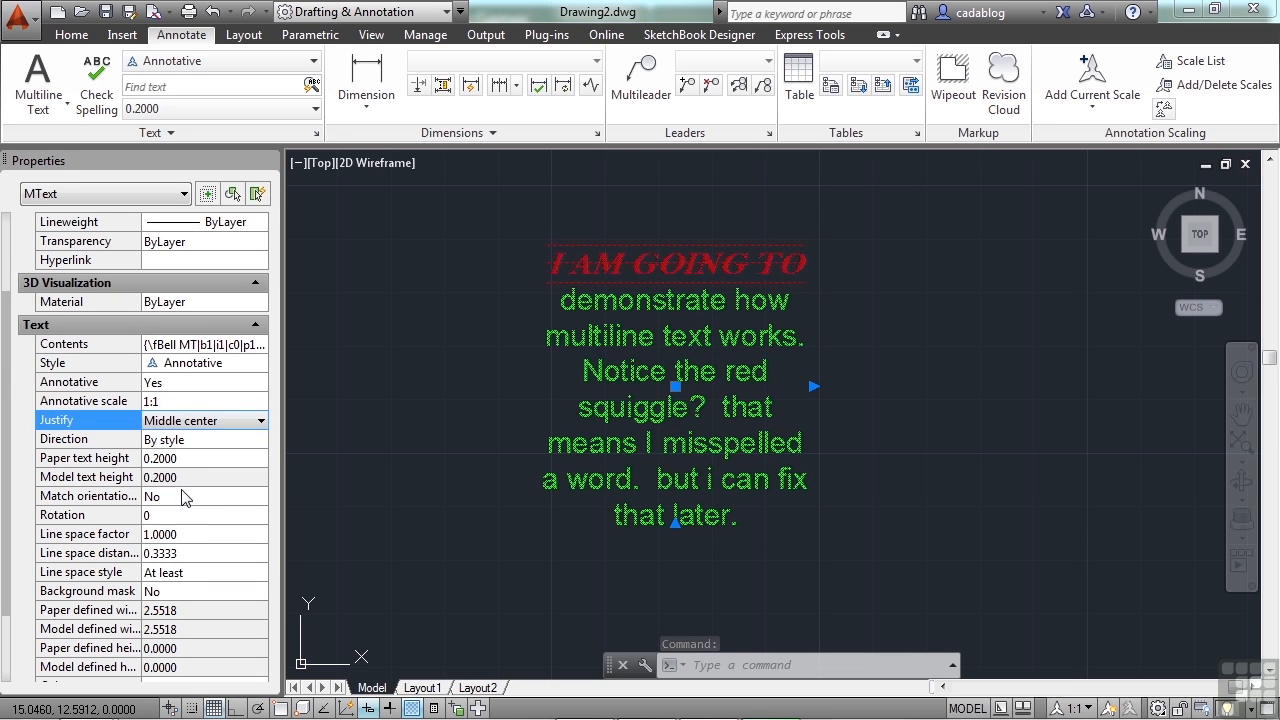
Rotate the multiline text object by setting its rotation to 45.
click(181, 494)
click(181, 494)
click(184, 515)
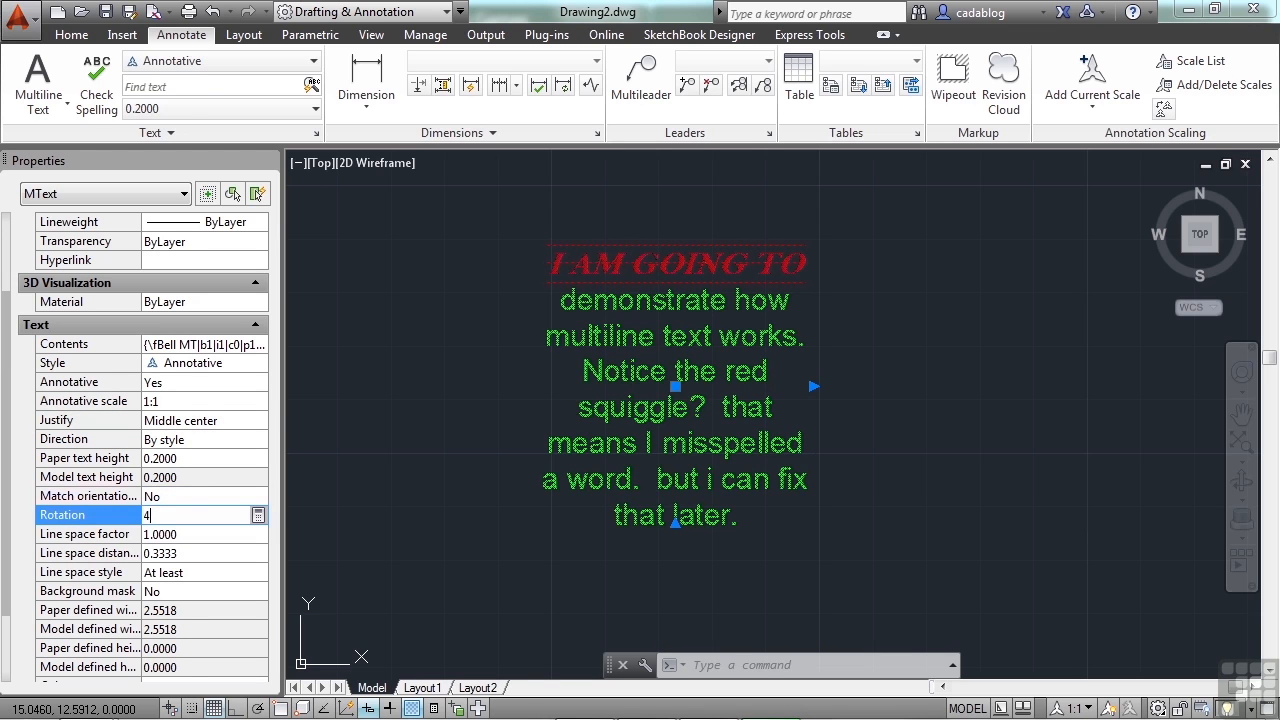
click(212, 534)
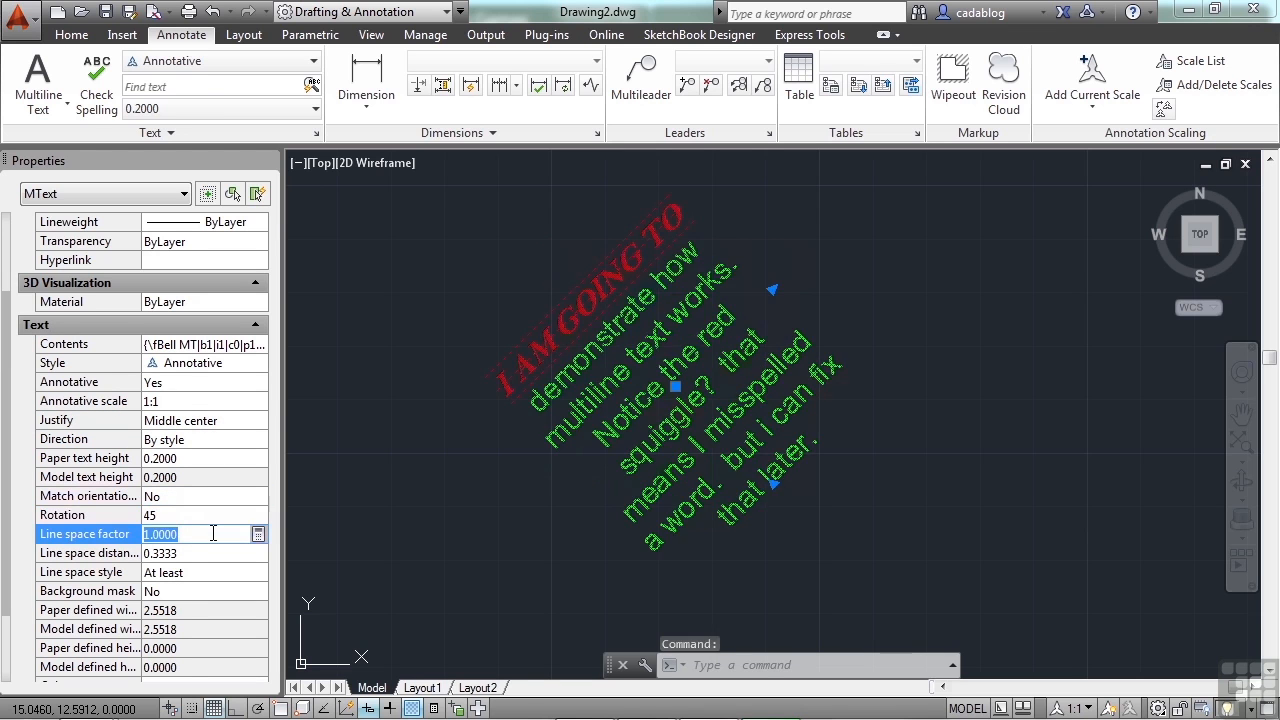
click(207, 553)
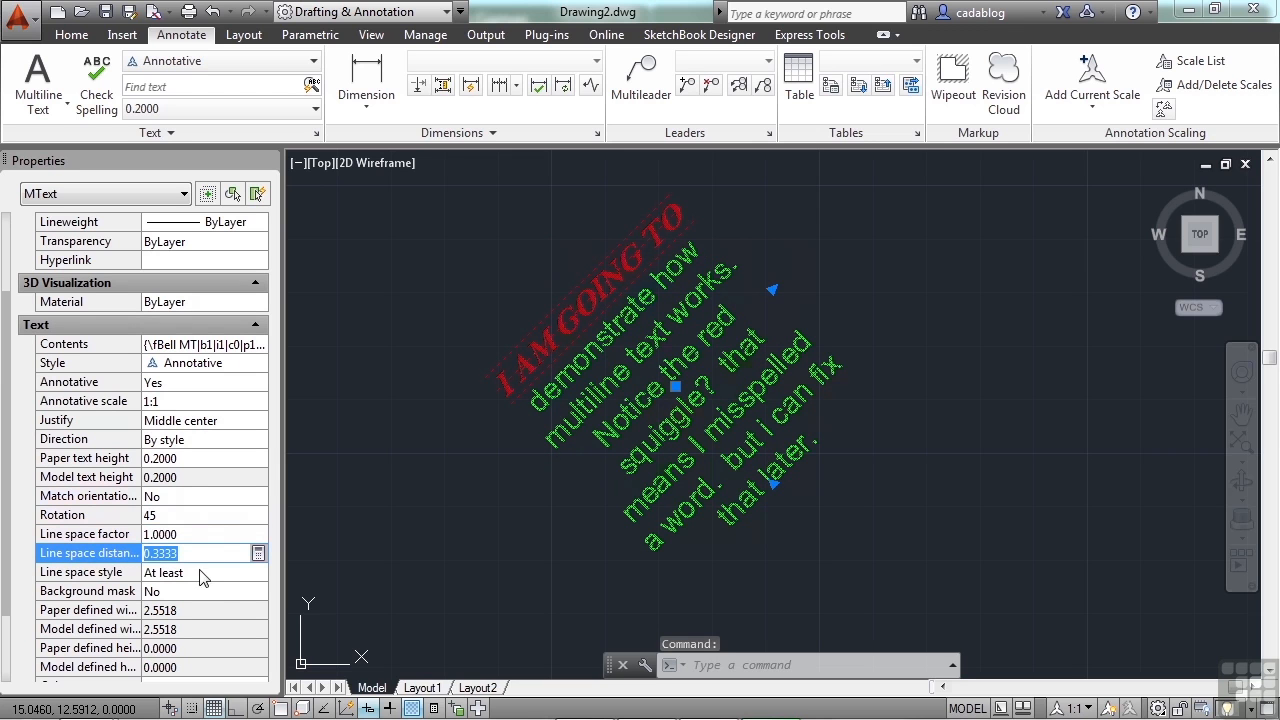
Turn on the background mask for the multiline text and choose Magenta as its fill color instead of the drawing background color.
drag(7, 513, 9, 620)
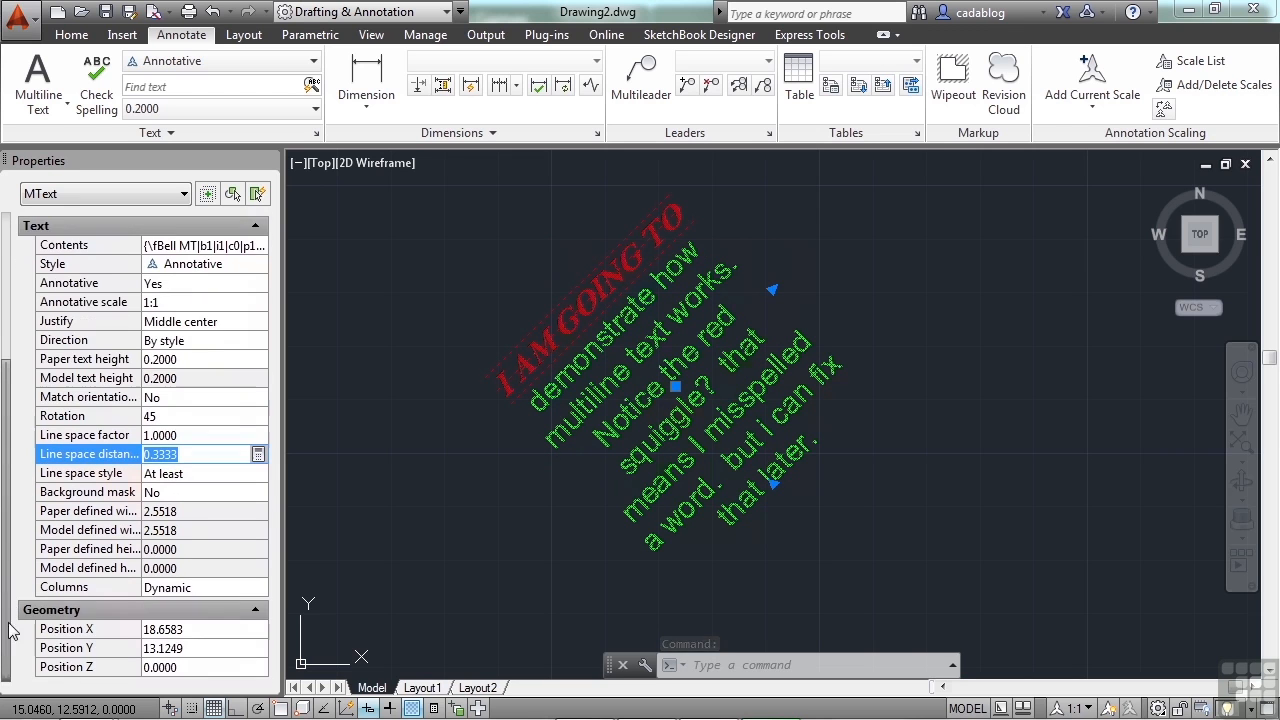
click(198, 493)
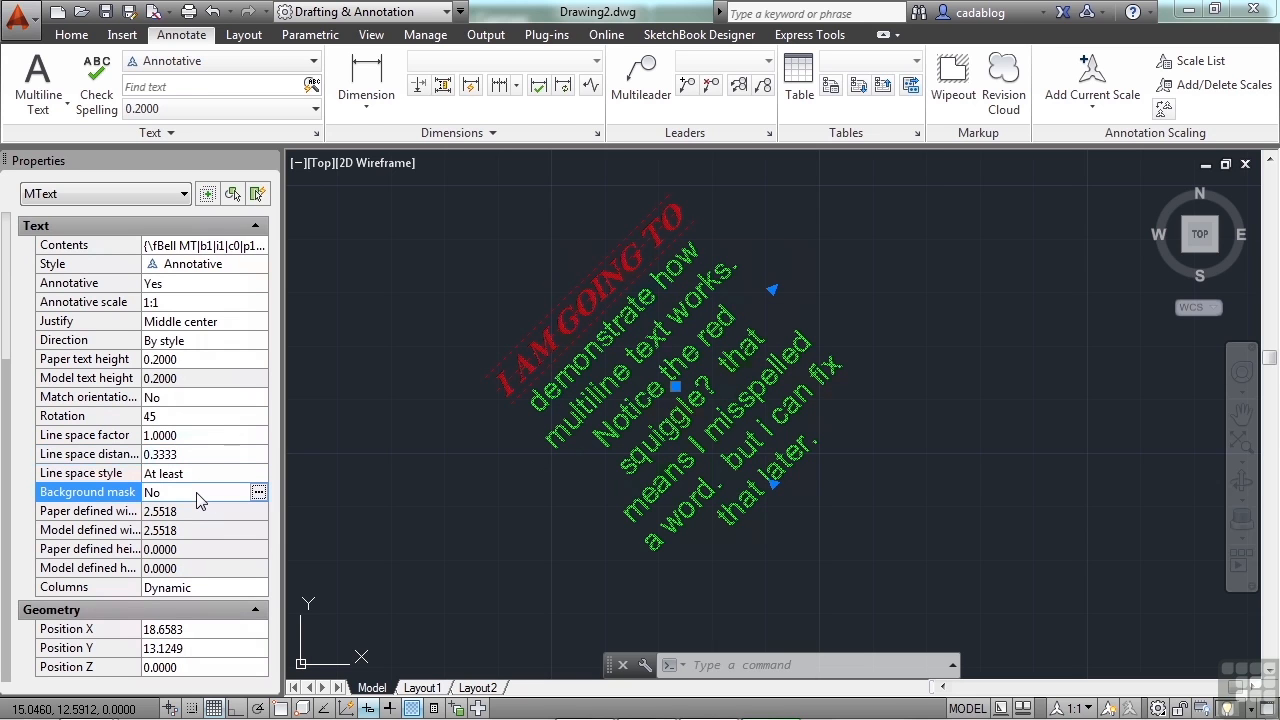
click(258, 493)
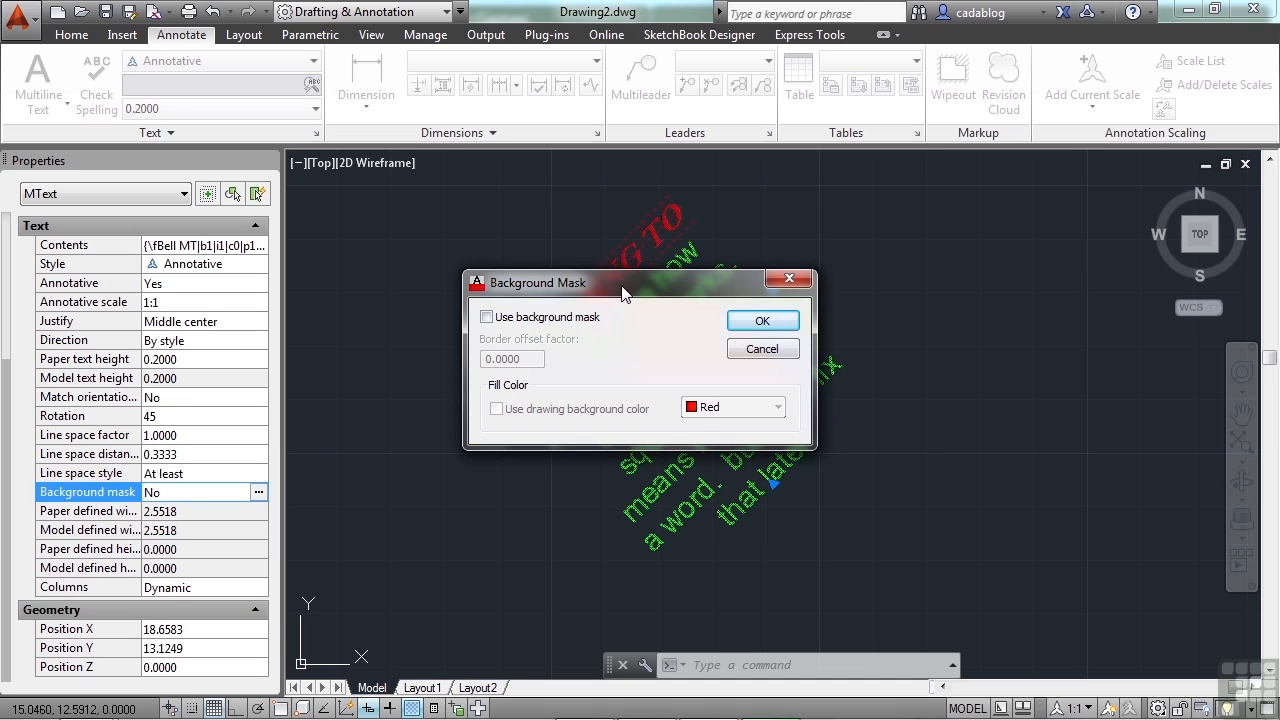
click(496, 322)
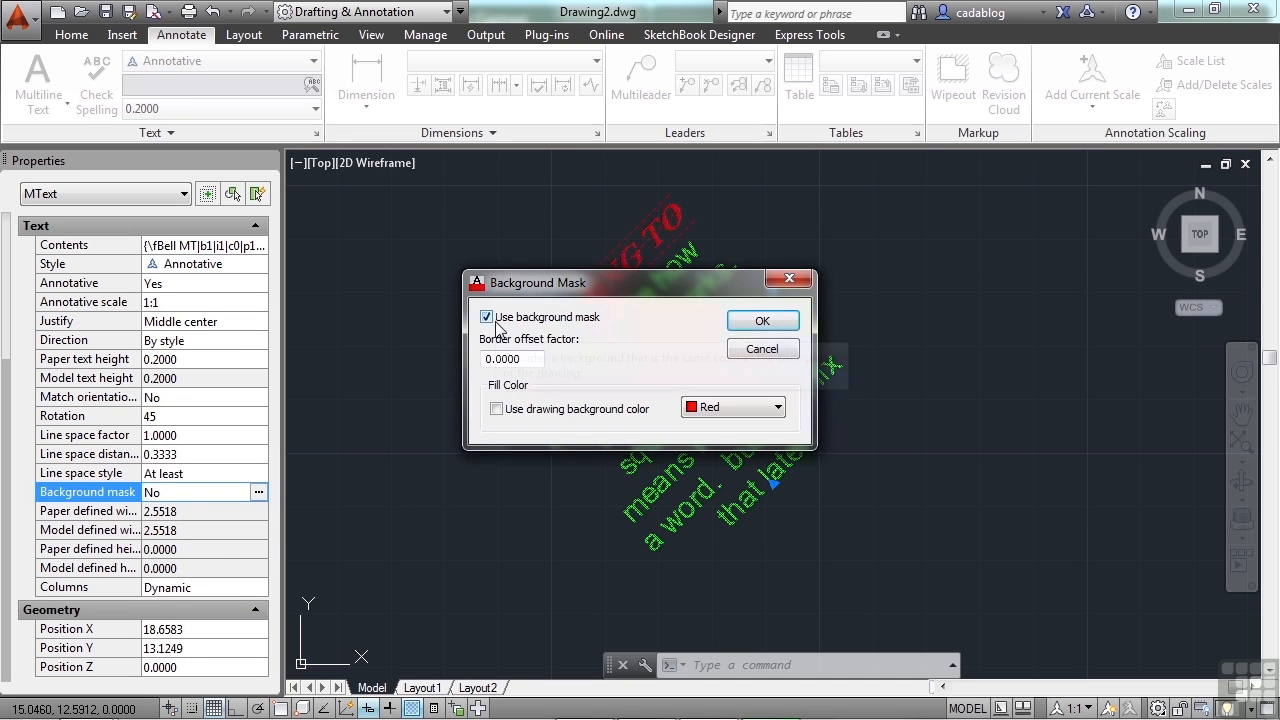
drag(636, 281, 575, 264)
click(437, 393)
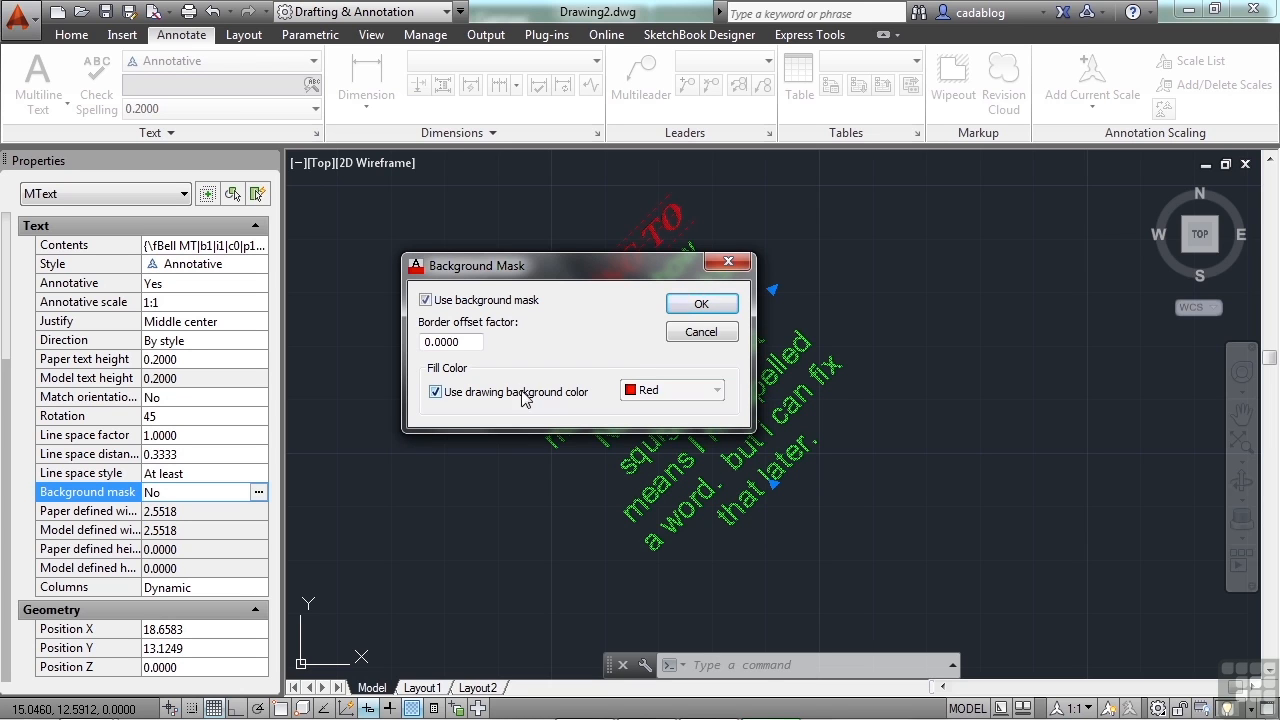
click(438, 394)
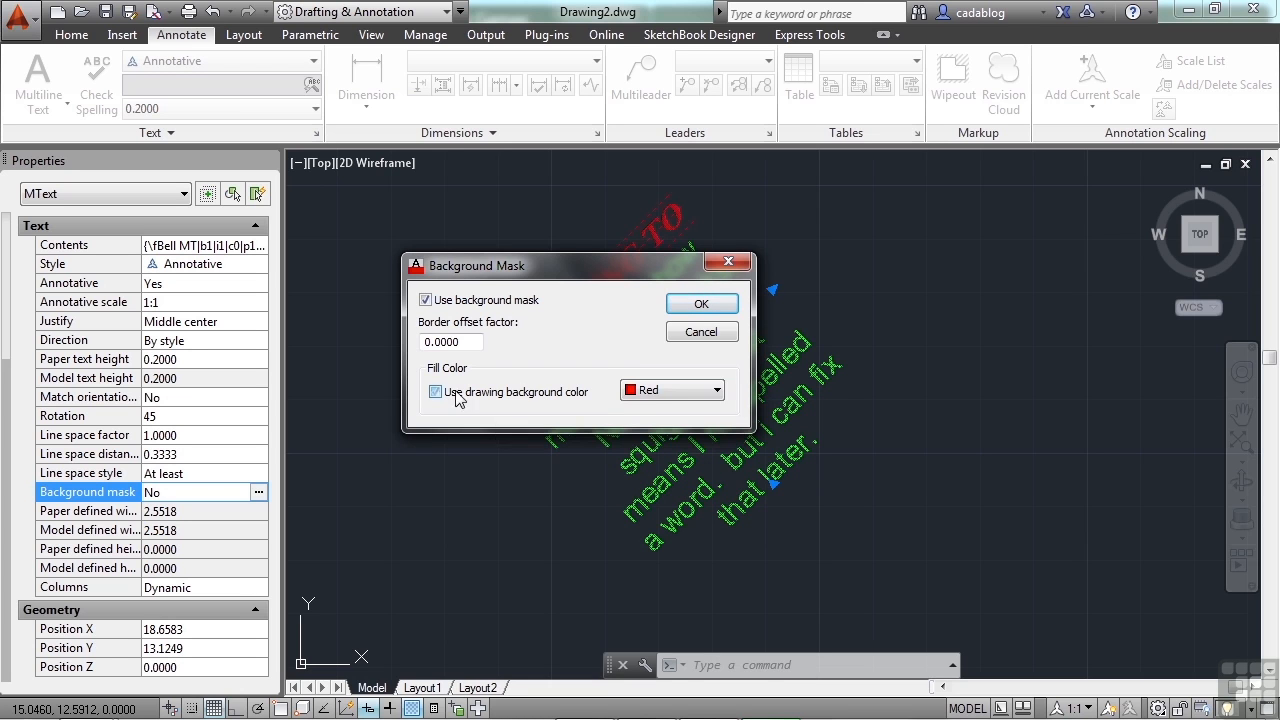
click(697, 395)
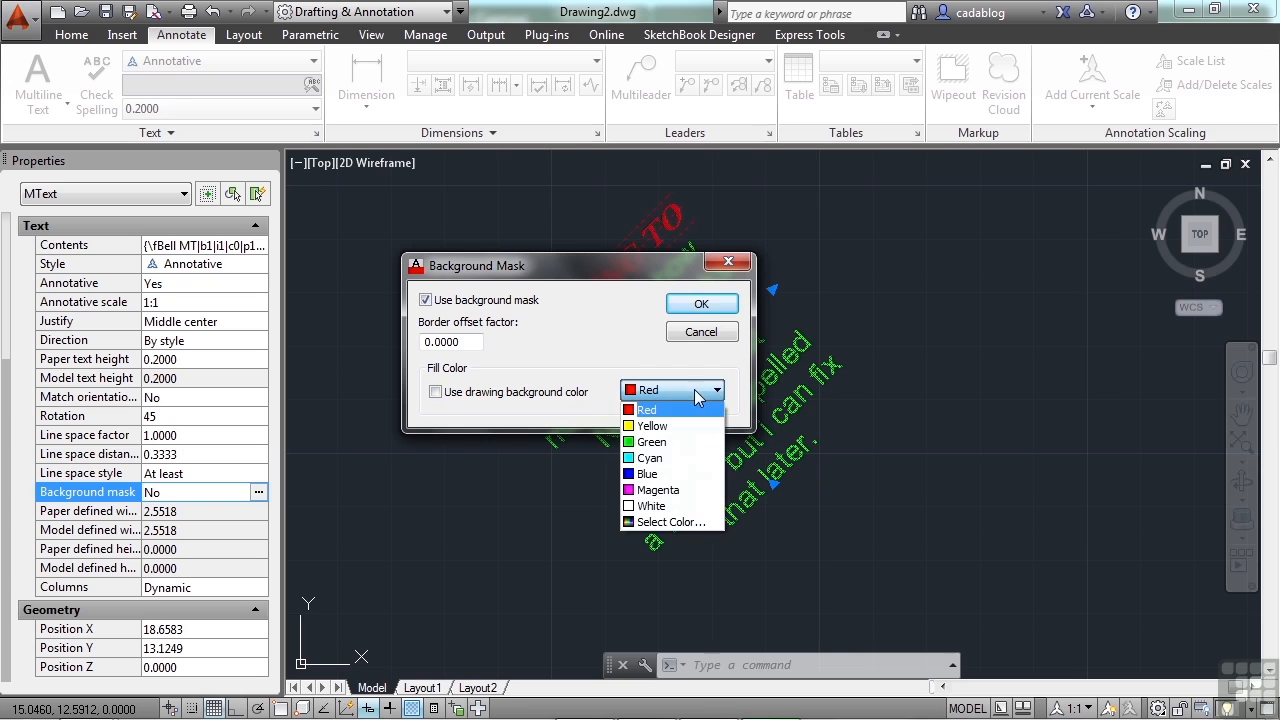
click(668, 491)
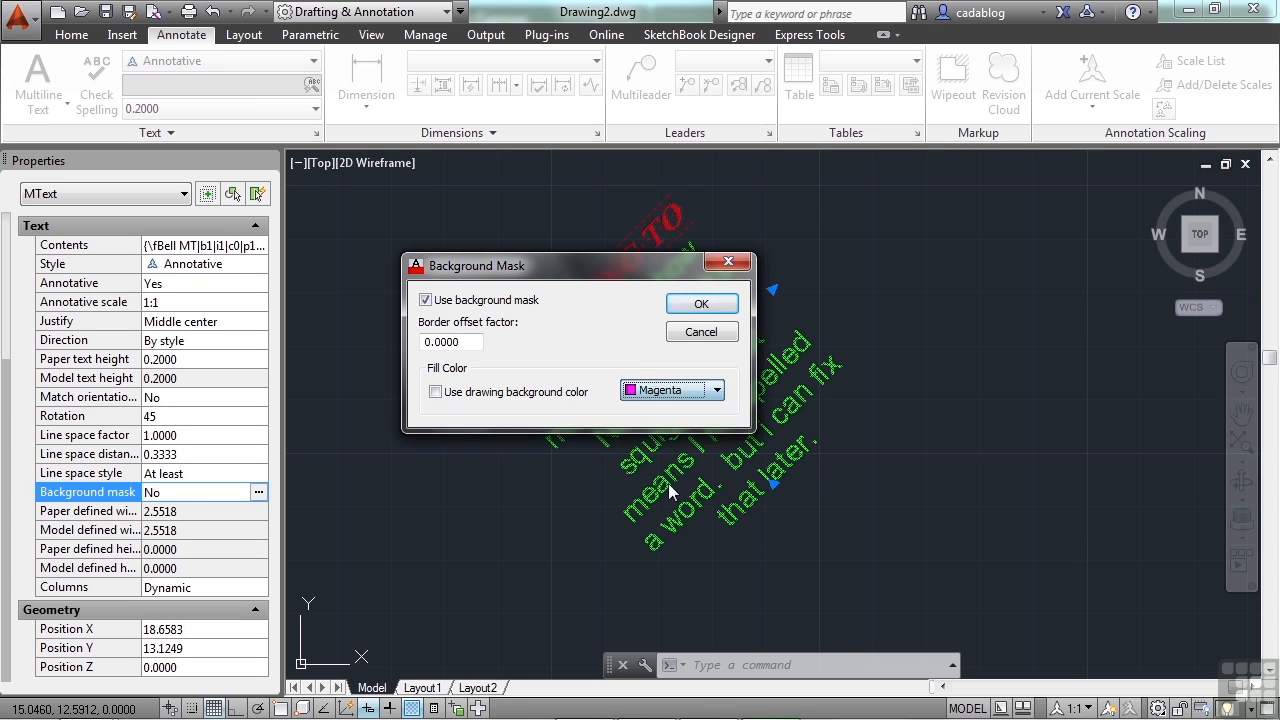
Set the background mask's border offset factor to 1, apply the mask and deselect the text.
click(463, 345)
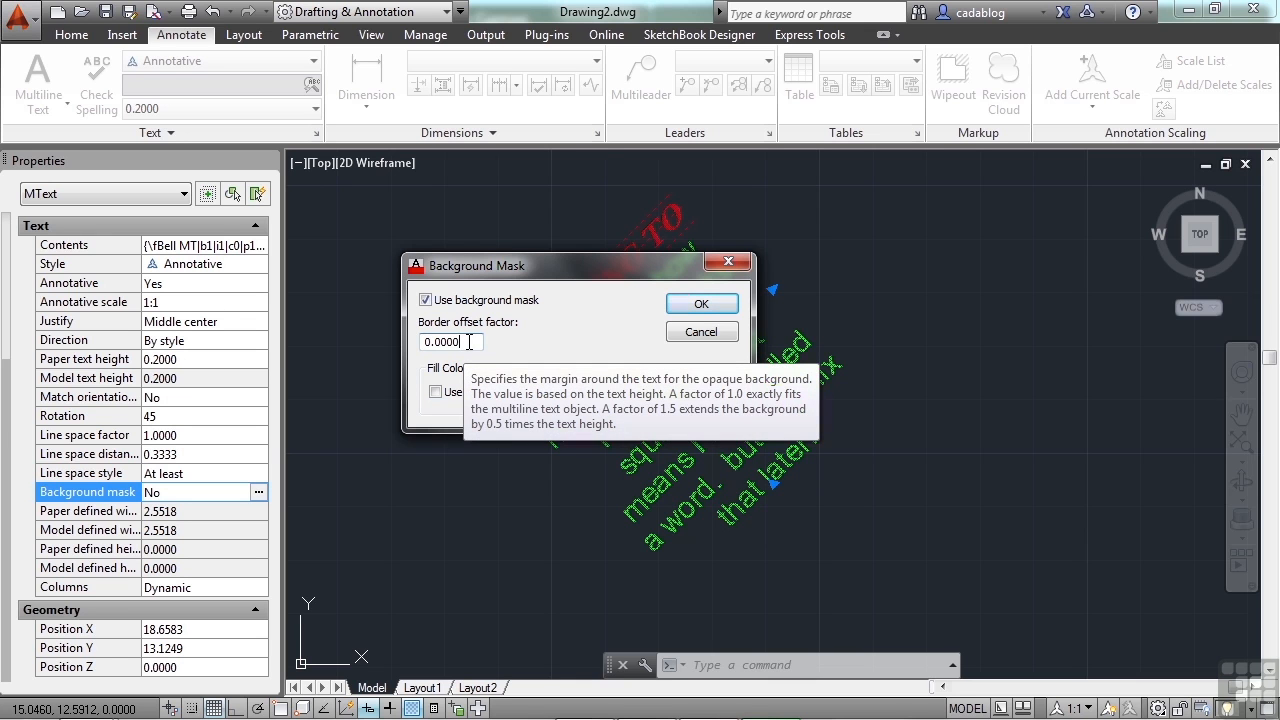
double_click(468, 343)
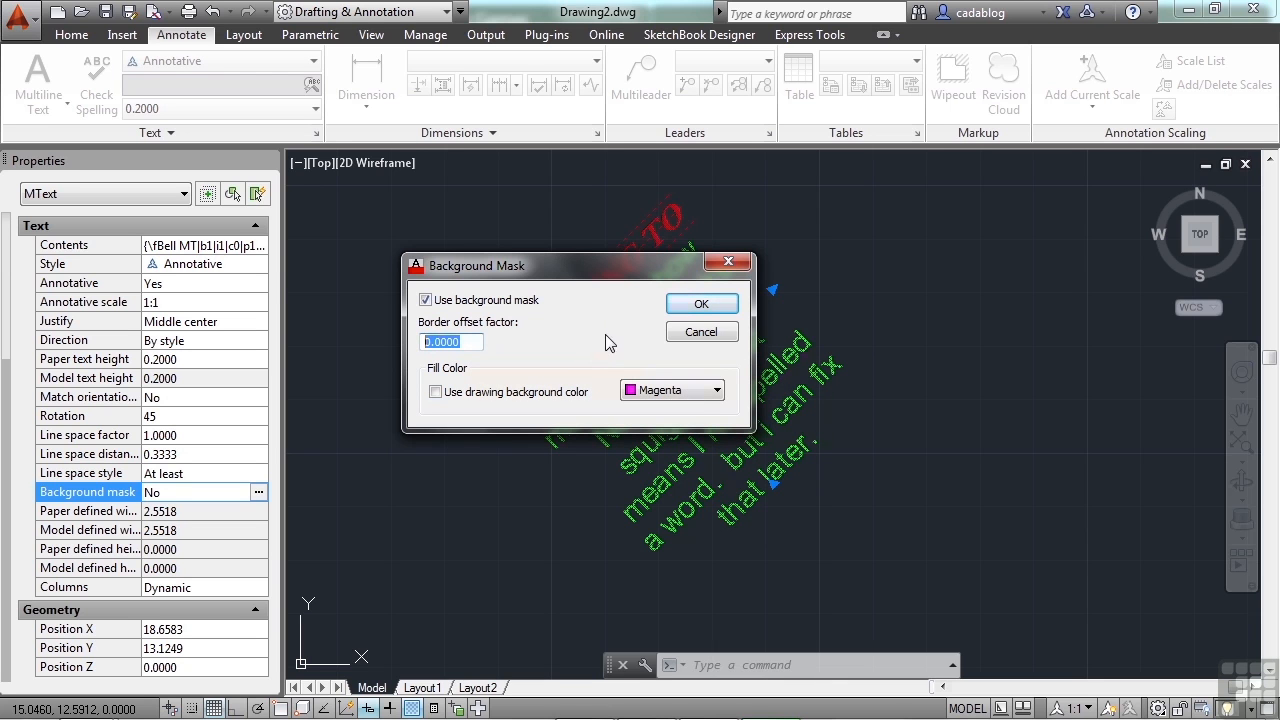
mouse_move(608, 260)
mouse_down()
mouse_move(980, 255)
mouse_move(967, 240)
mouse_up()
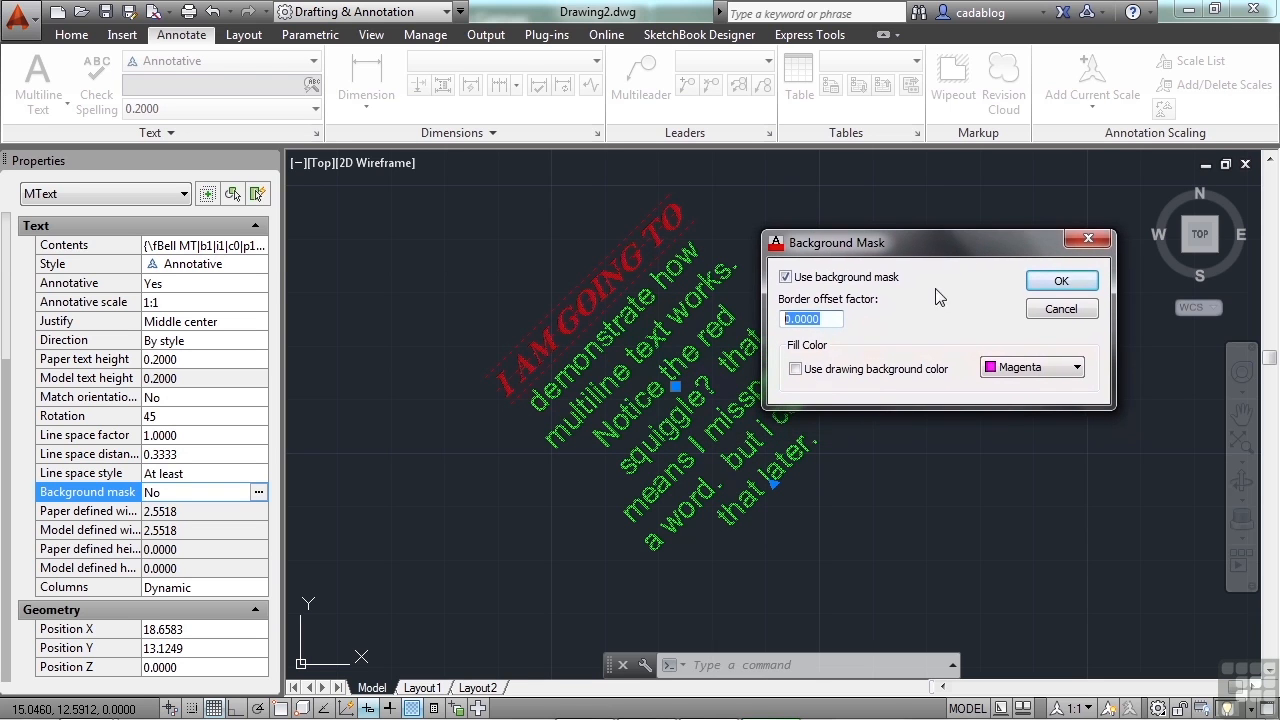
text(1)
click(1066, 284)
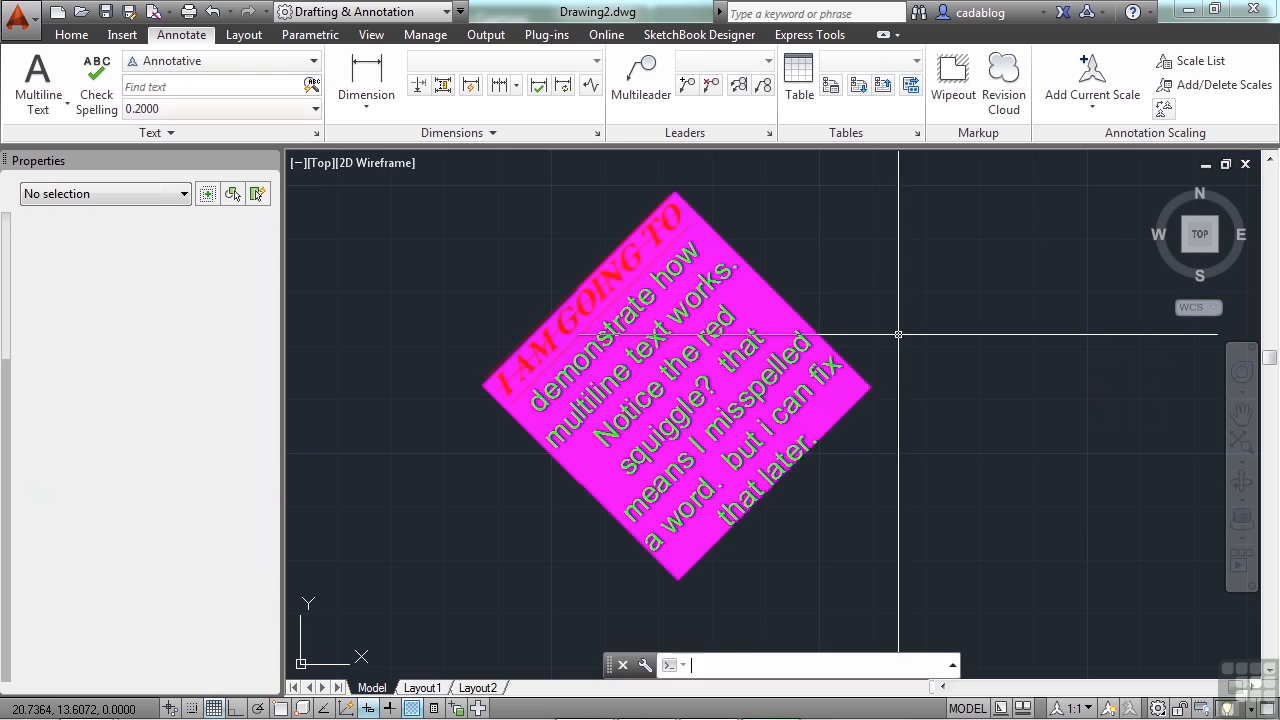
key(Escape)
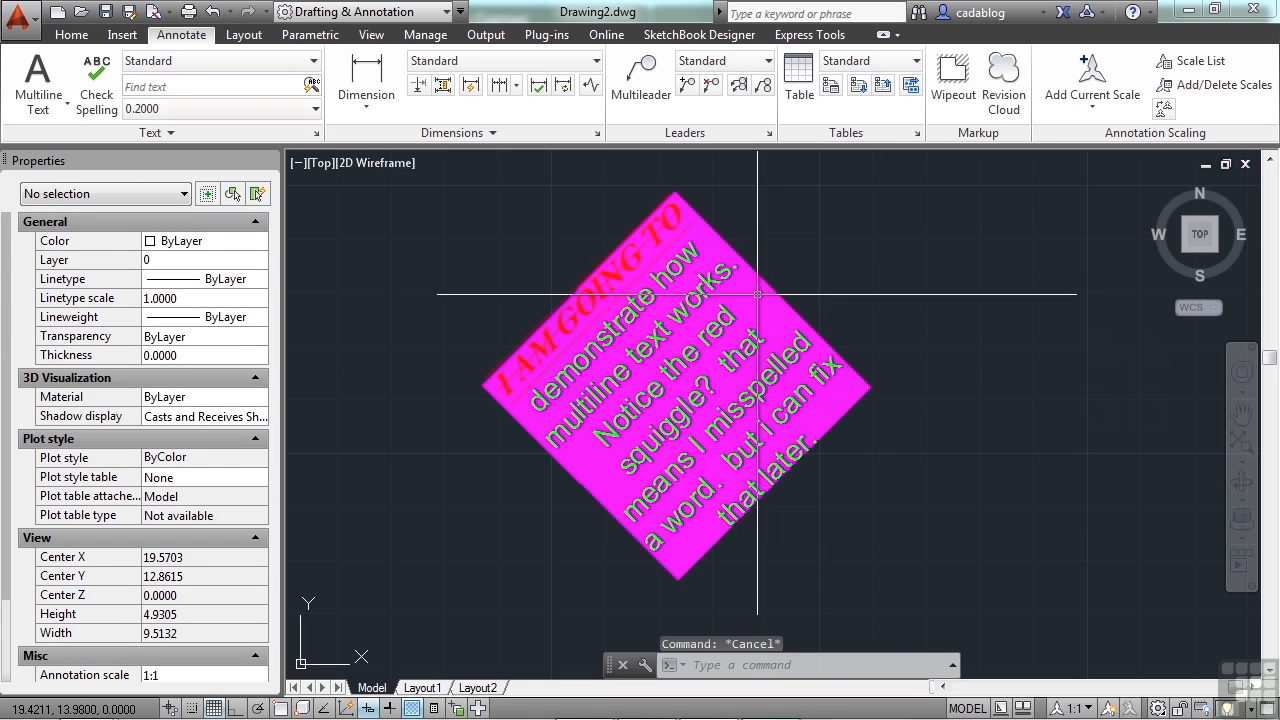
Reselect the masked text and increase its border offset factor so the background extends further beyond the text.
scroll(600, 410, up, 2)
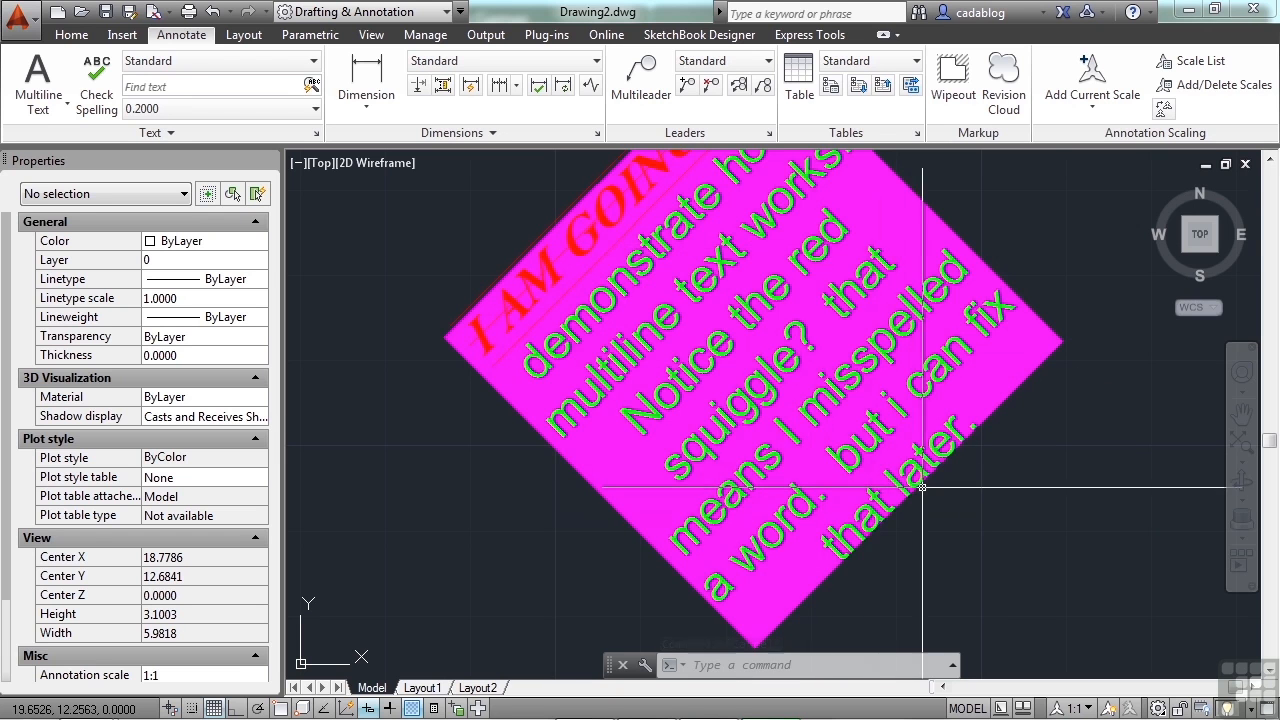
scroll(594, 359, down, 2)
click(691, 341)
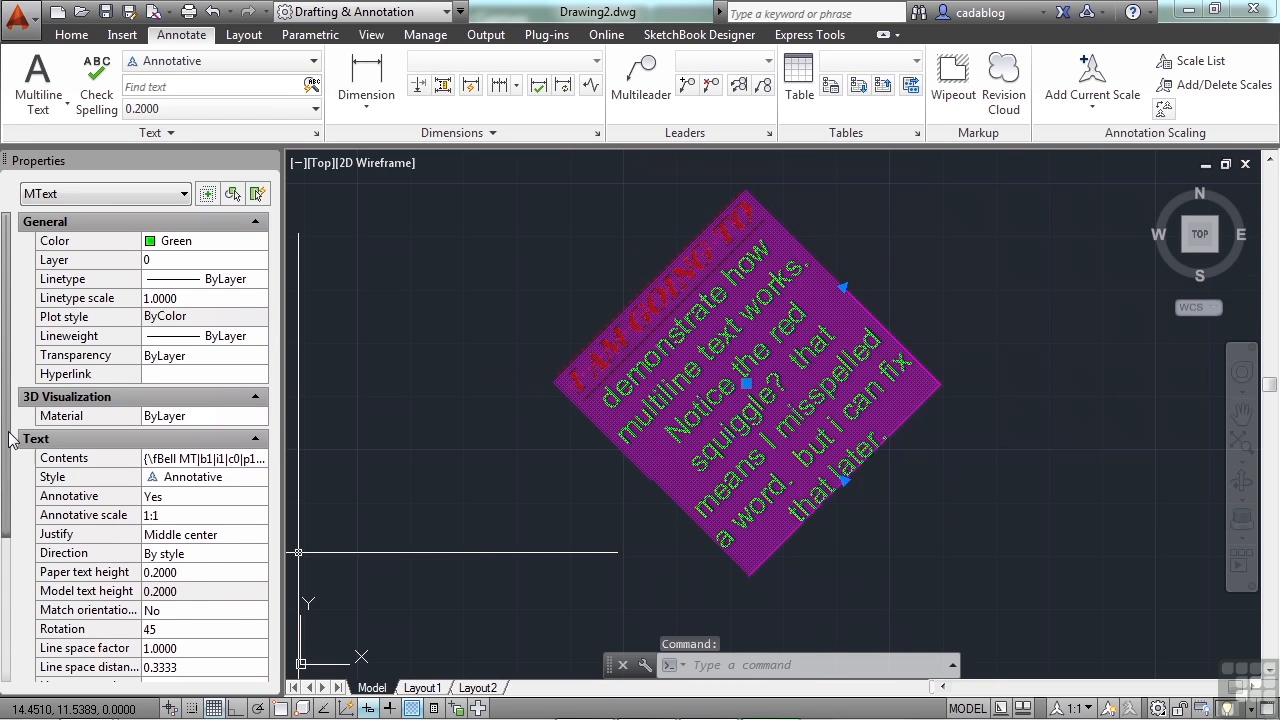
scroll(8, 440, down, 5)
click(231, 496)
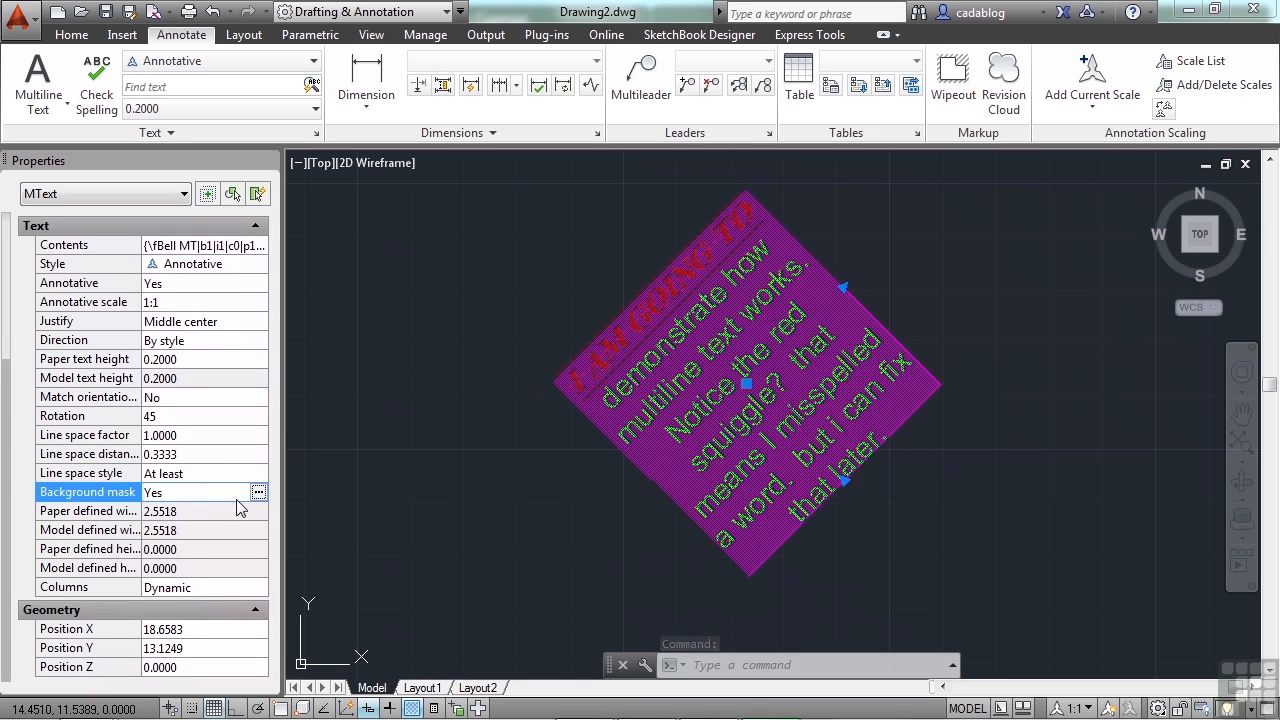
click(258, 493)
drag(840, 318, 778, 320)
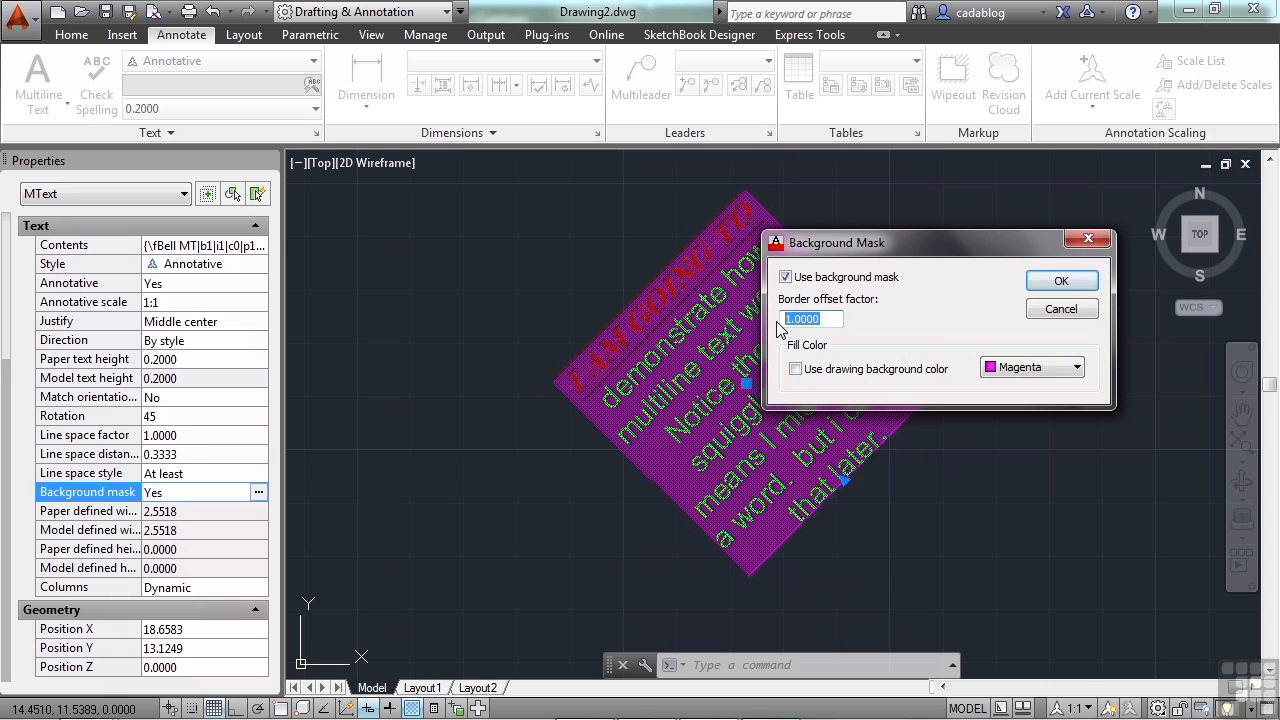
click(1081, 285)
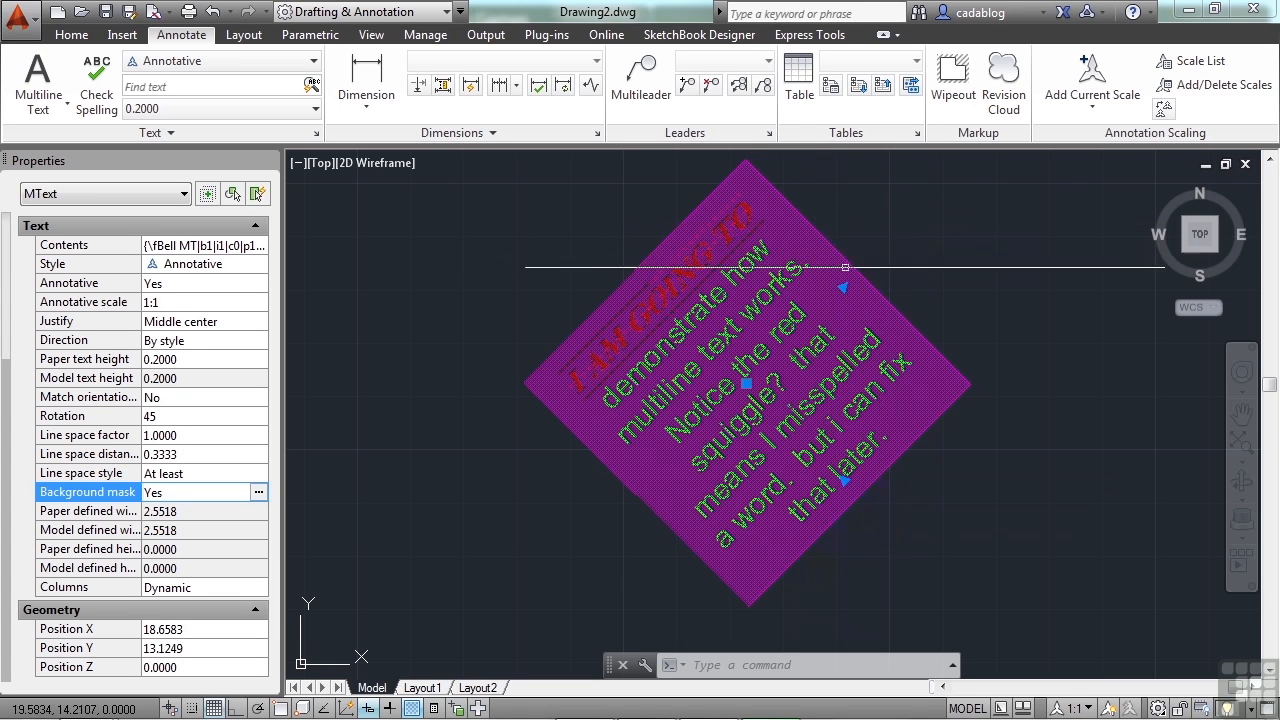
Stretch the multiline text object to a defined width of about 3.69.
click(843, 287)
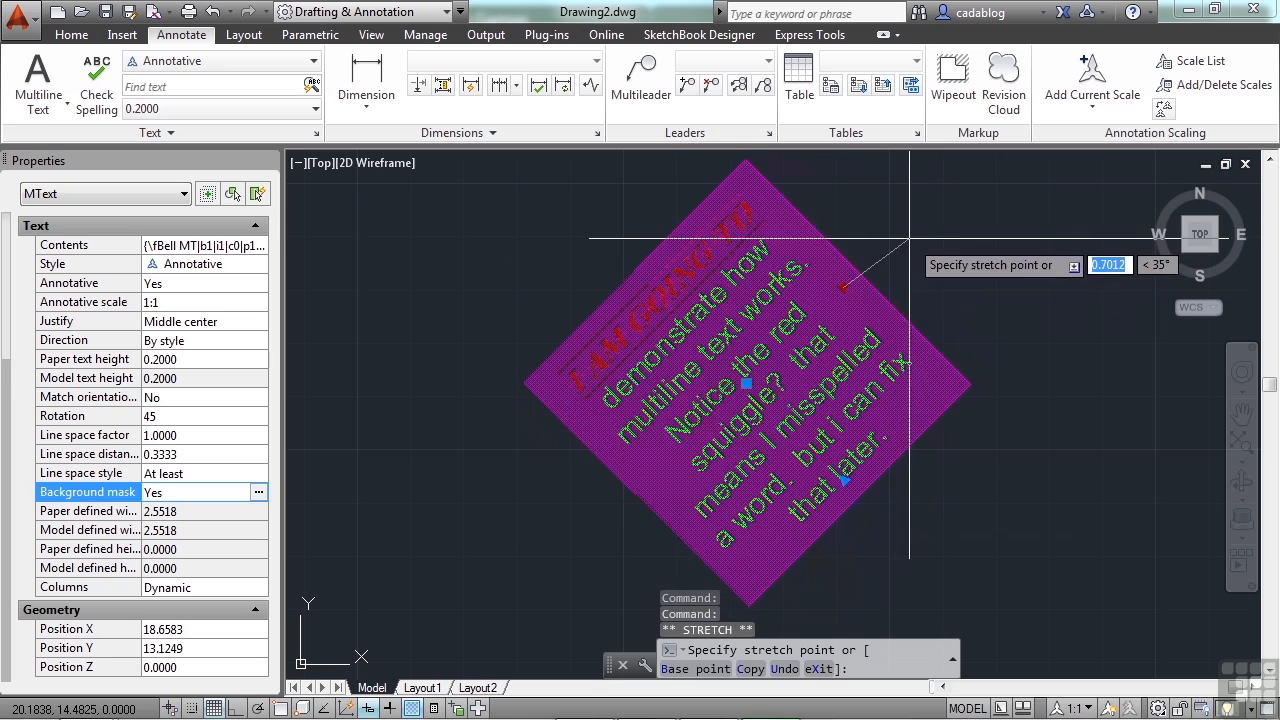
click(1100, 251)
scroll(689, 326, down, 2)
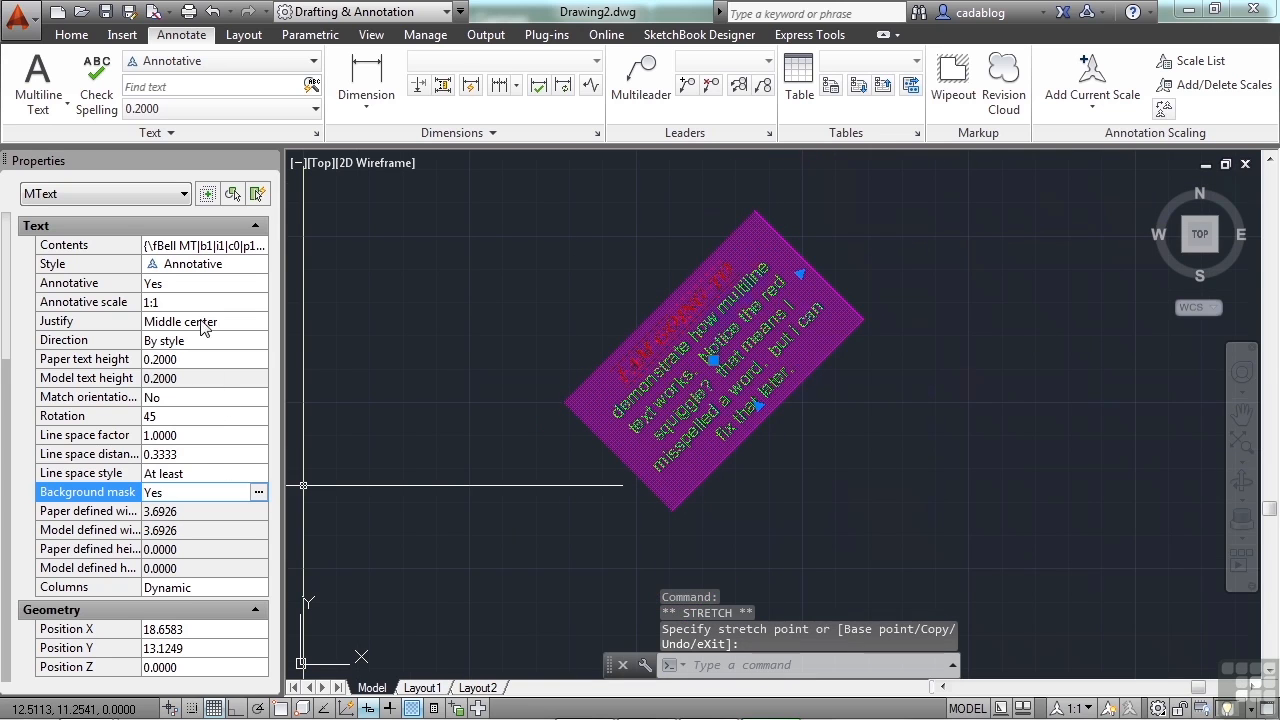
Set the multiline text's rotation to 0 and extend its column height downward with the grip.
click(196, 416)
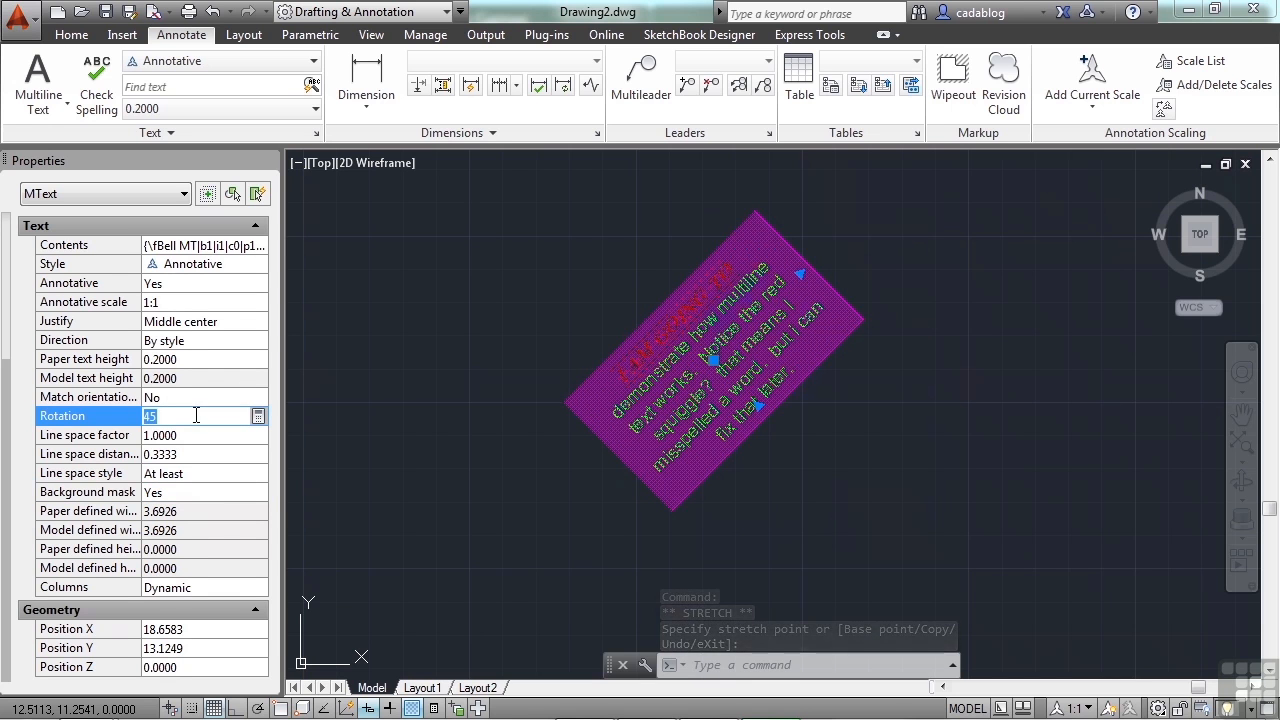
key(Return)
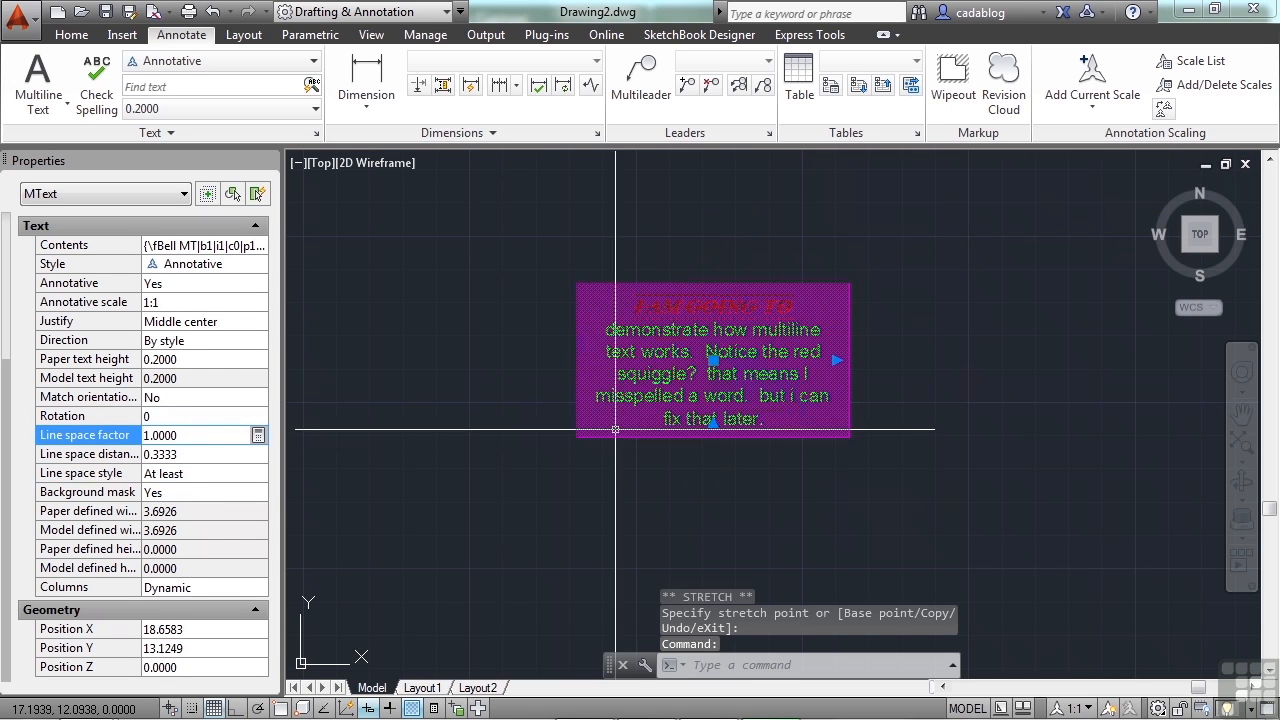
click(713, 426)
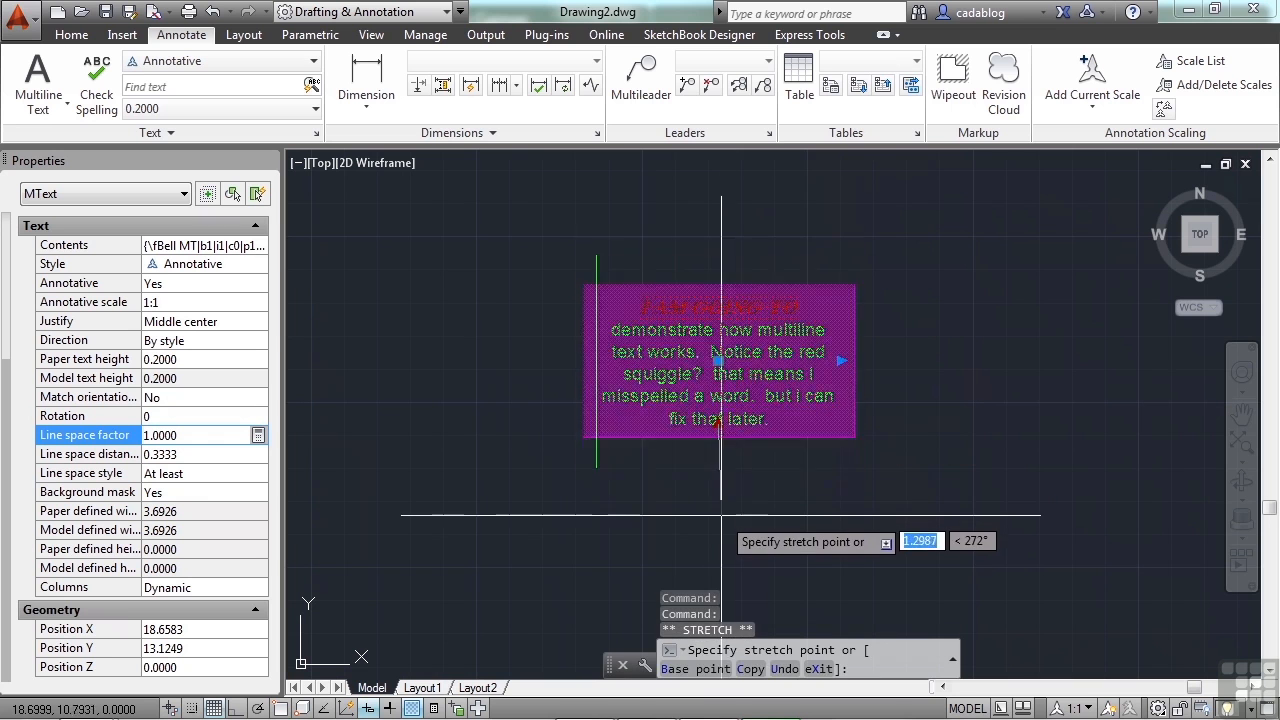
click(721, 527)
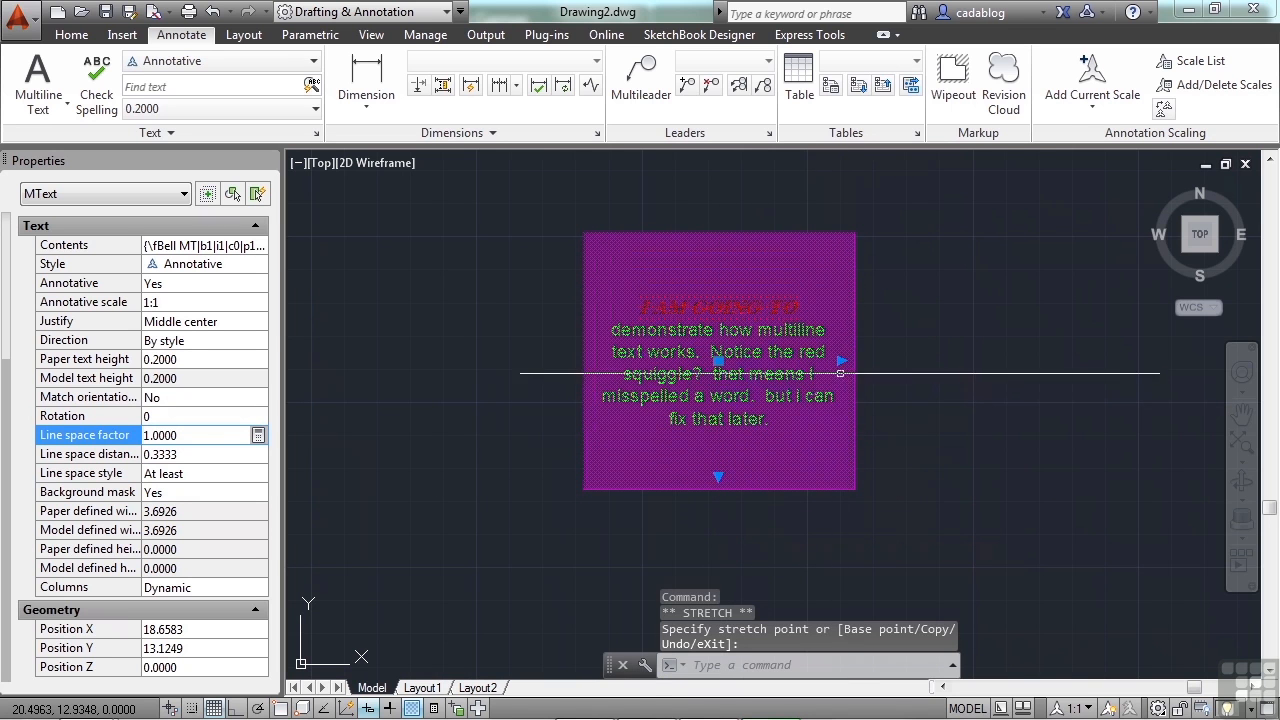
Stretch the multiline text to a defined width of about 5.87, shorten its column height and deselect it.
click(836, 361)
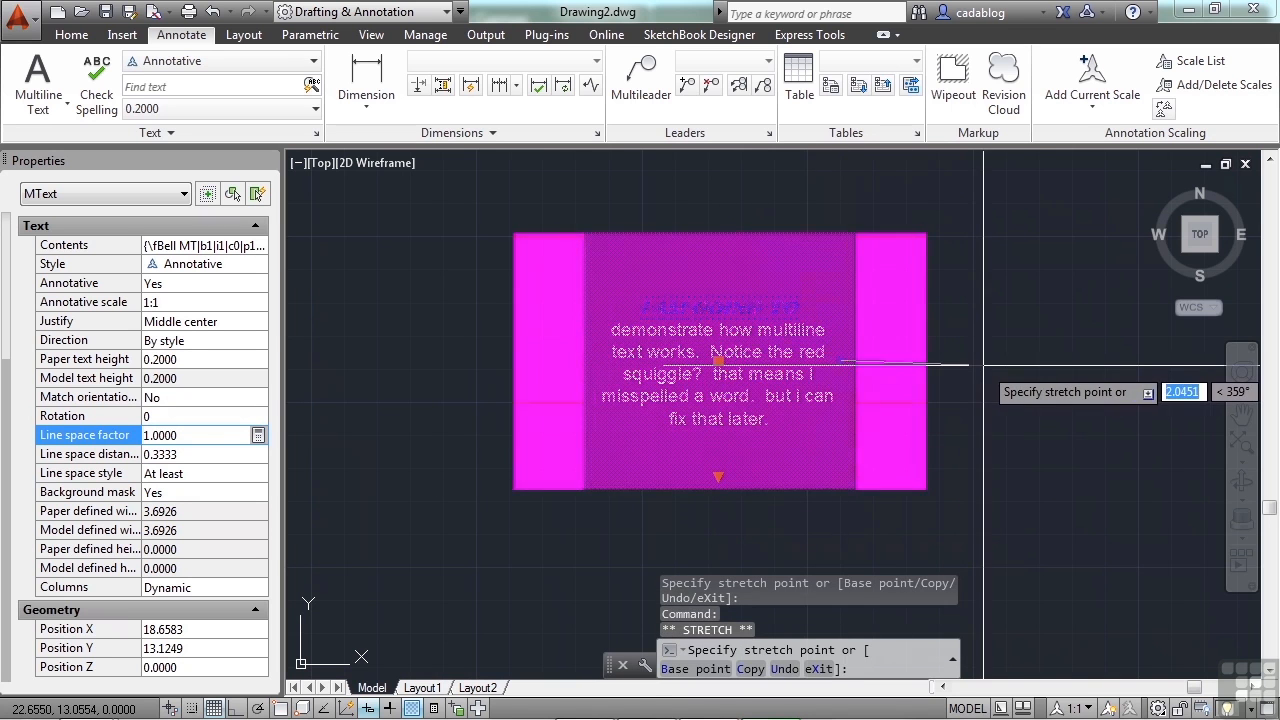
click(913, 361)
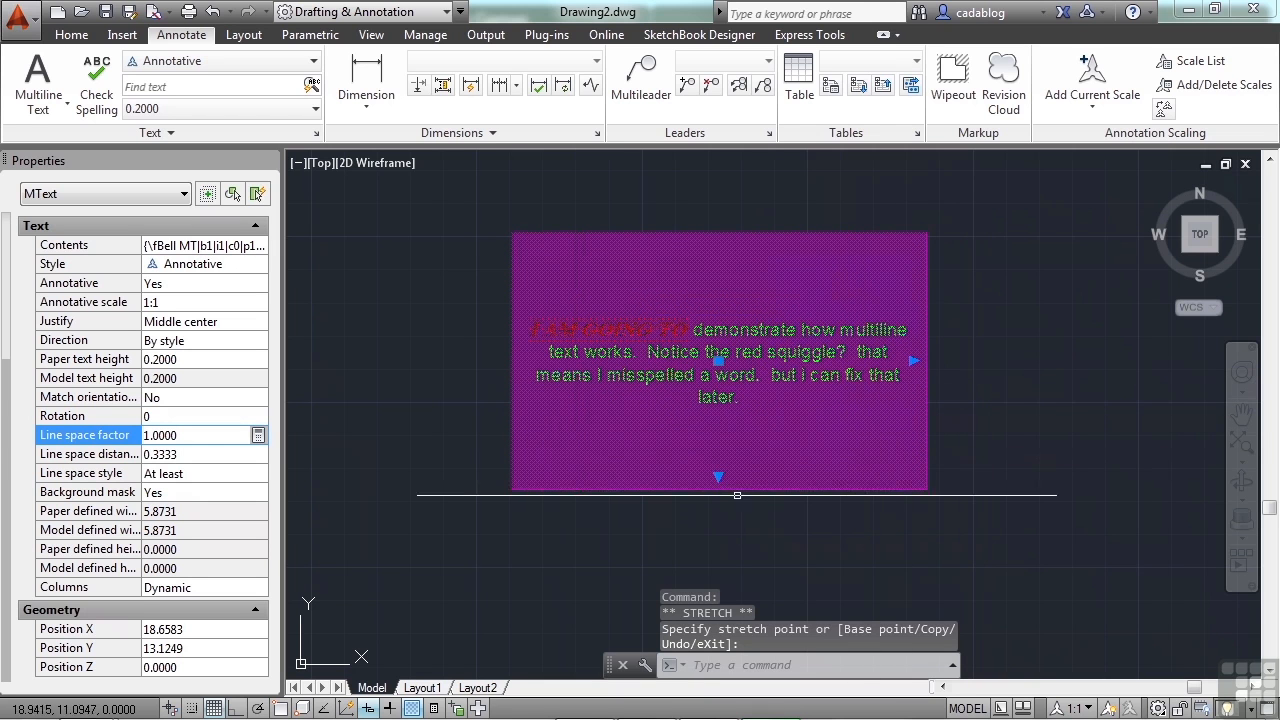
click(719, 474)
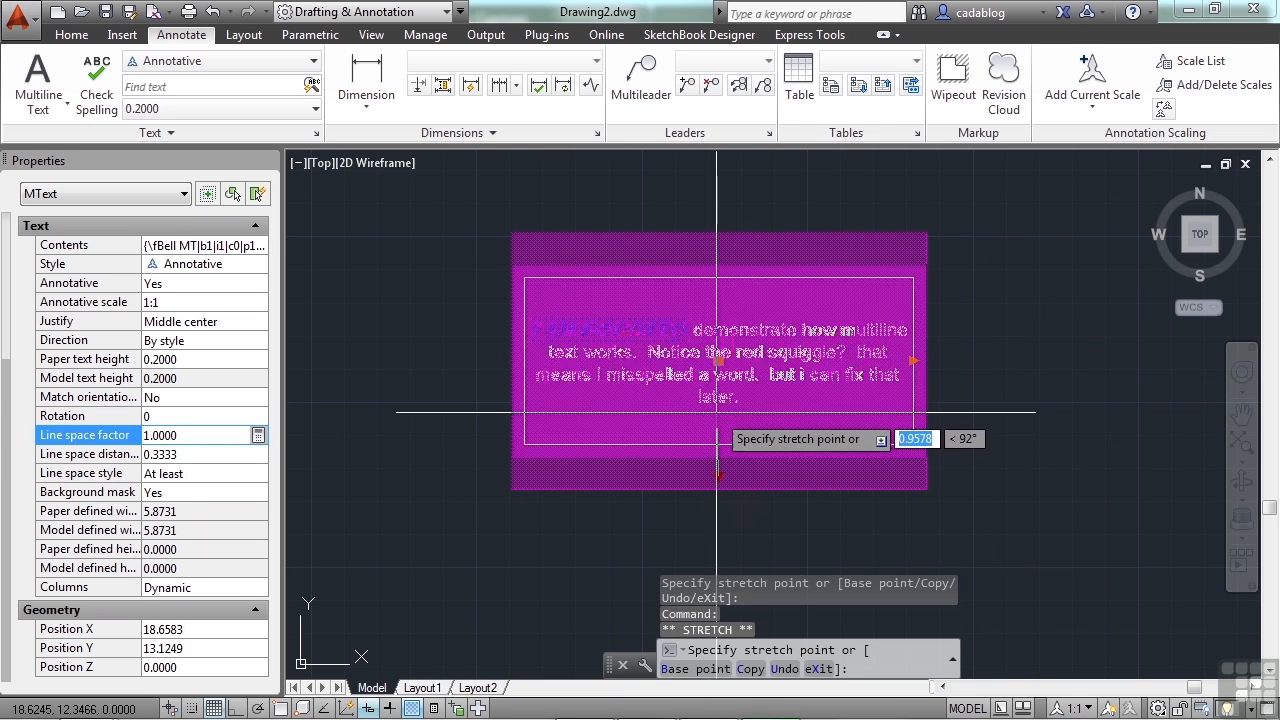
click(716, 401)
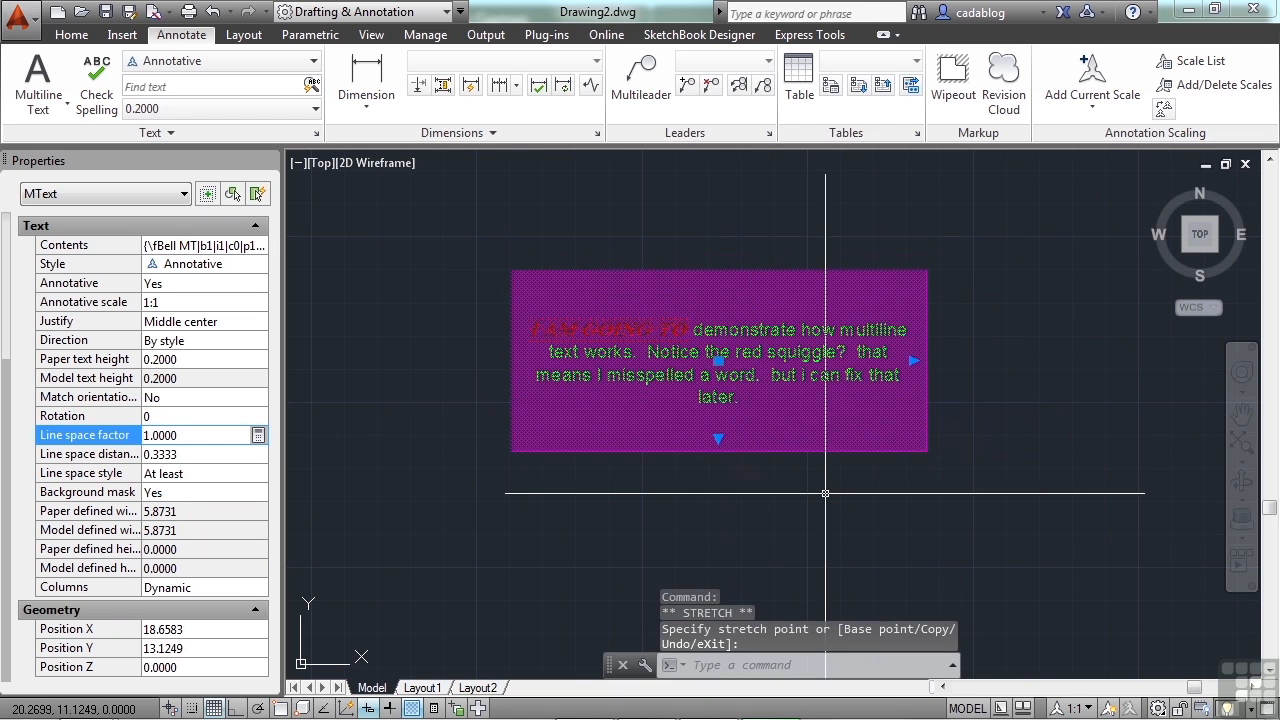
key(Escape)
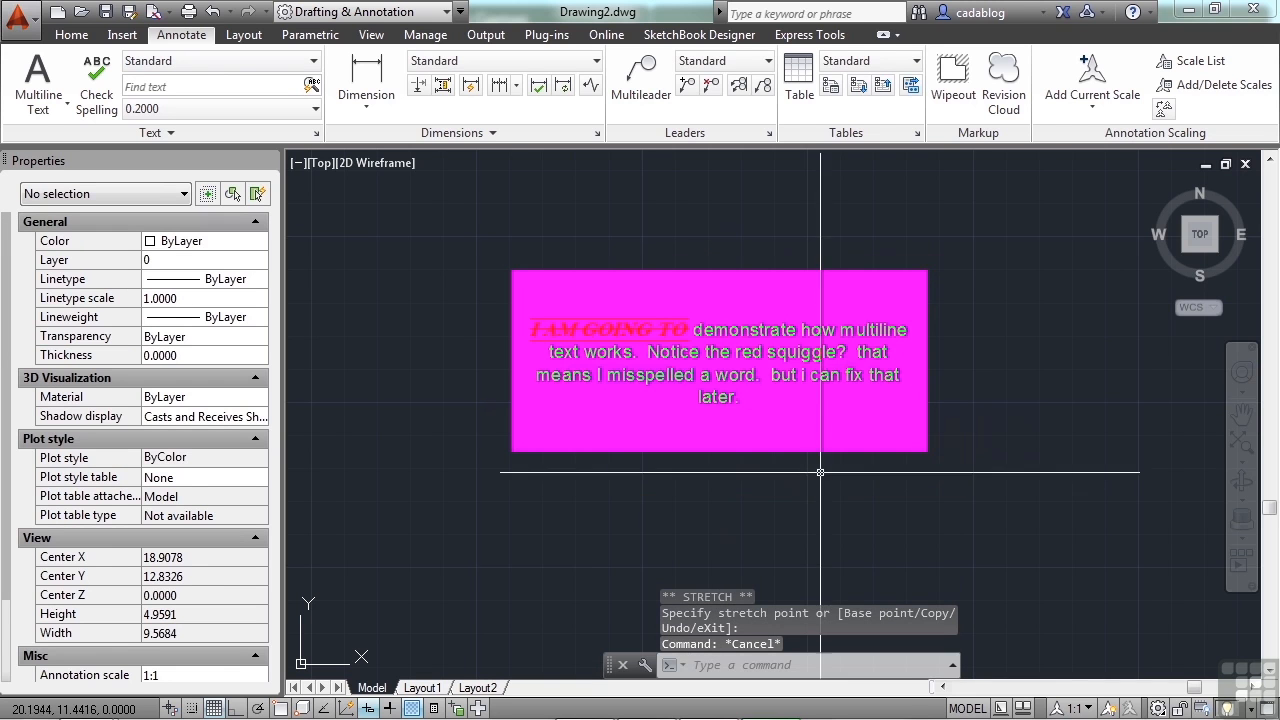
Open the multiline text for editing and examine the available symbols and column options.
scroll(753, 426, up, 2)
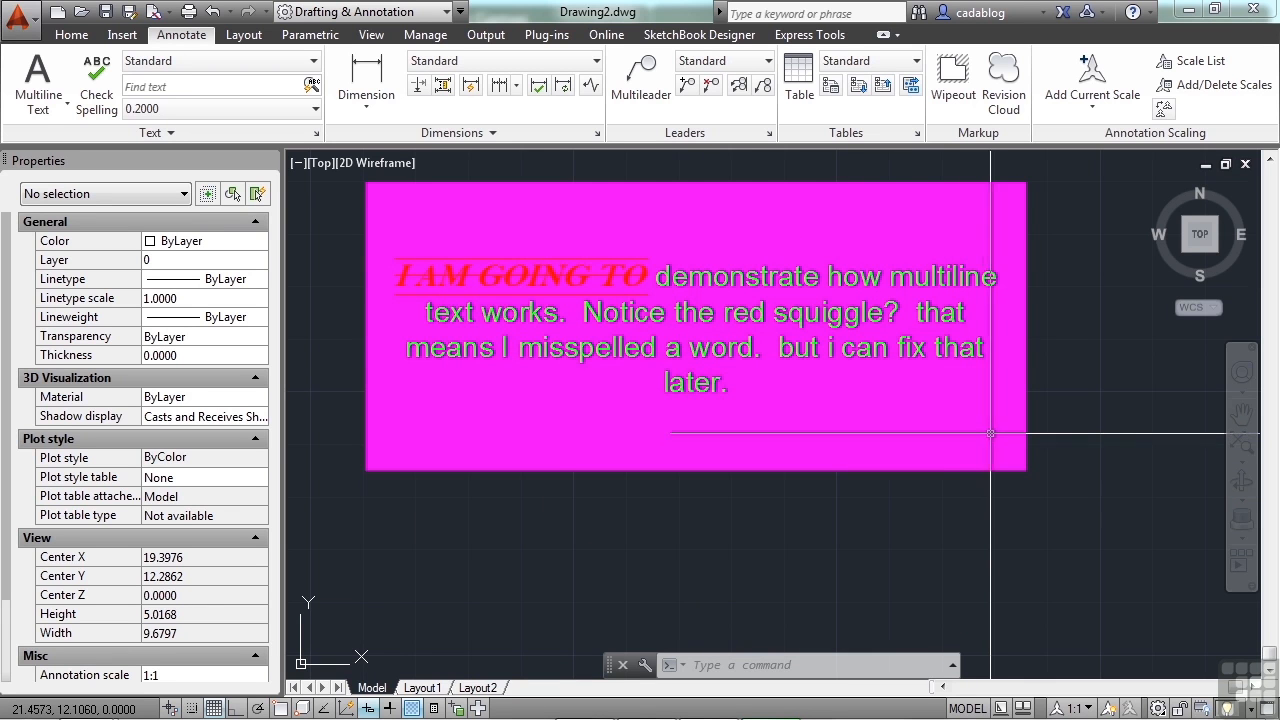
click(1000, 352)
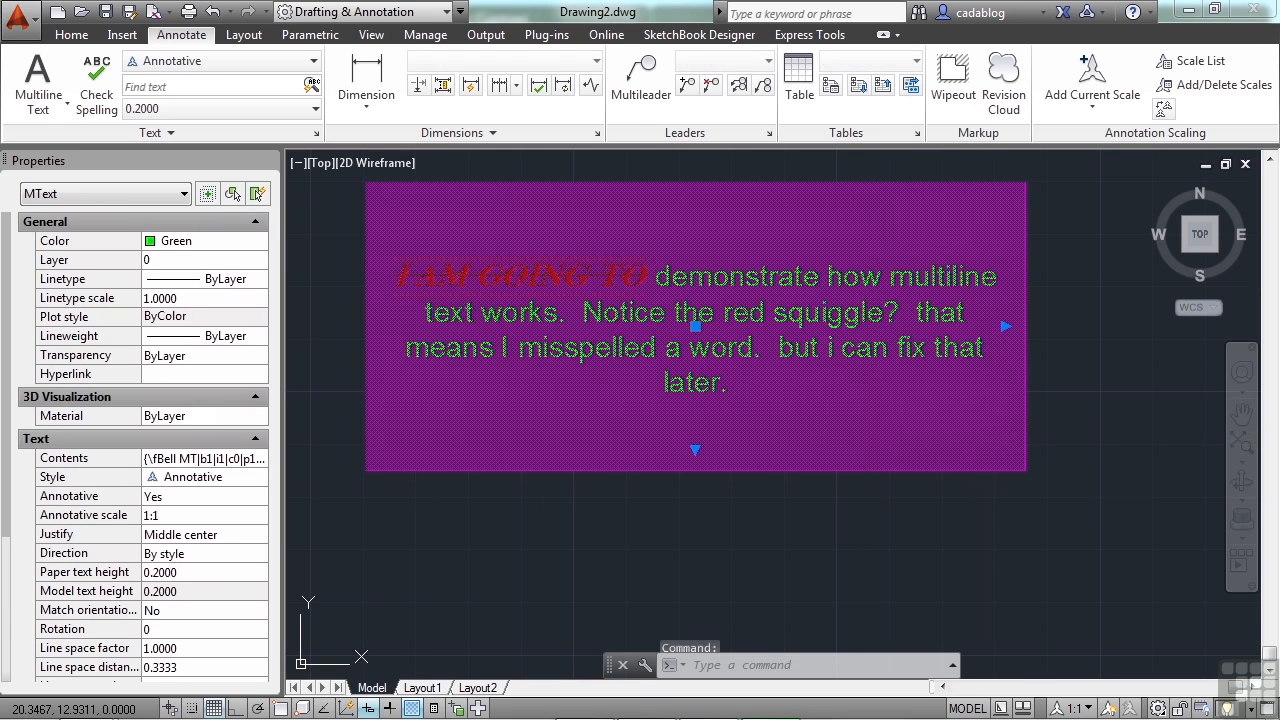
double_click(876, 350)
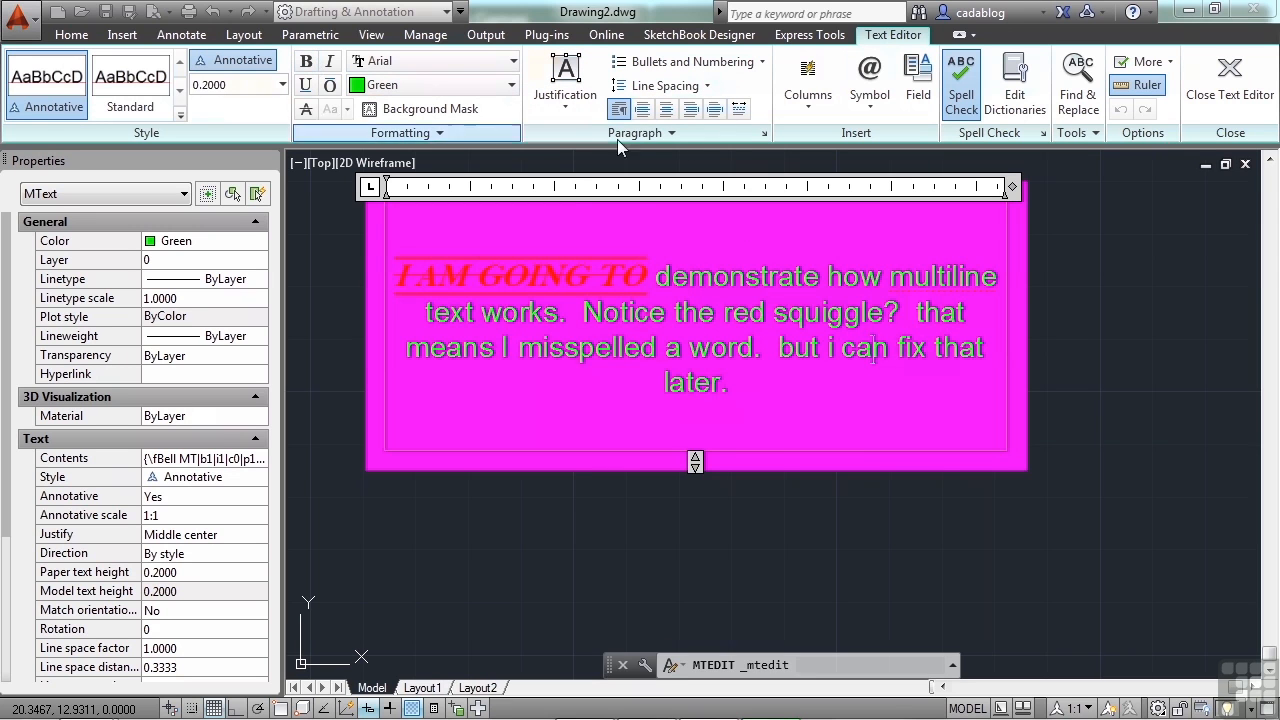
click(870, 100)
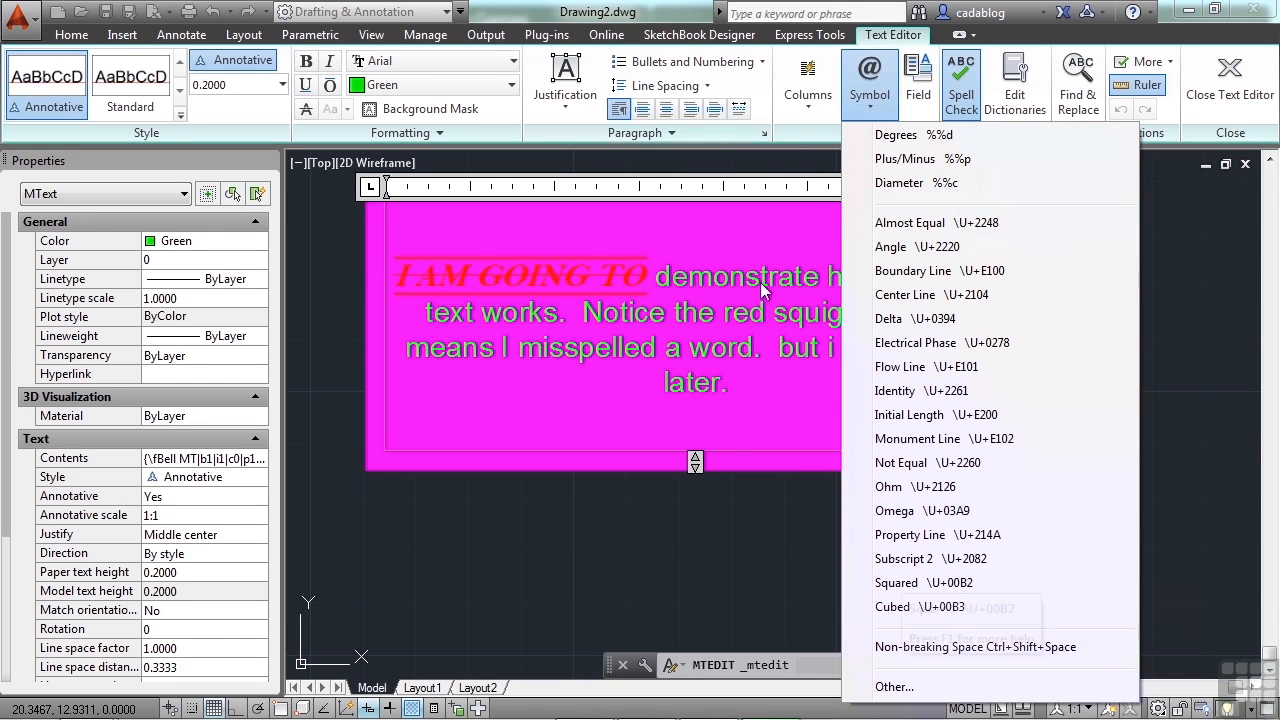
click(810, 100)
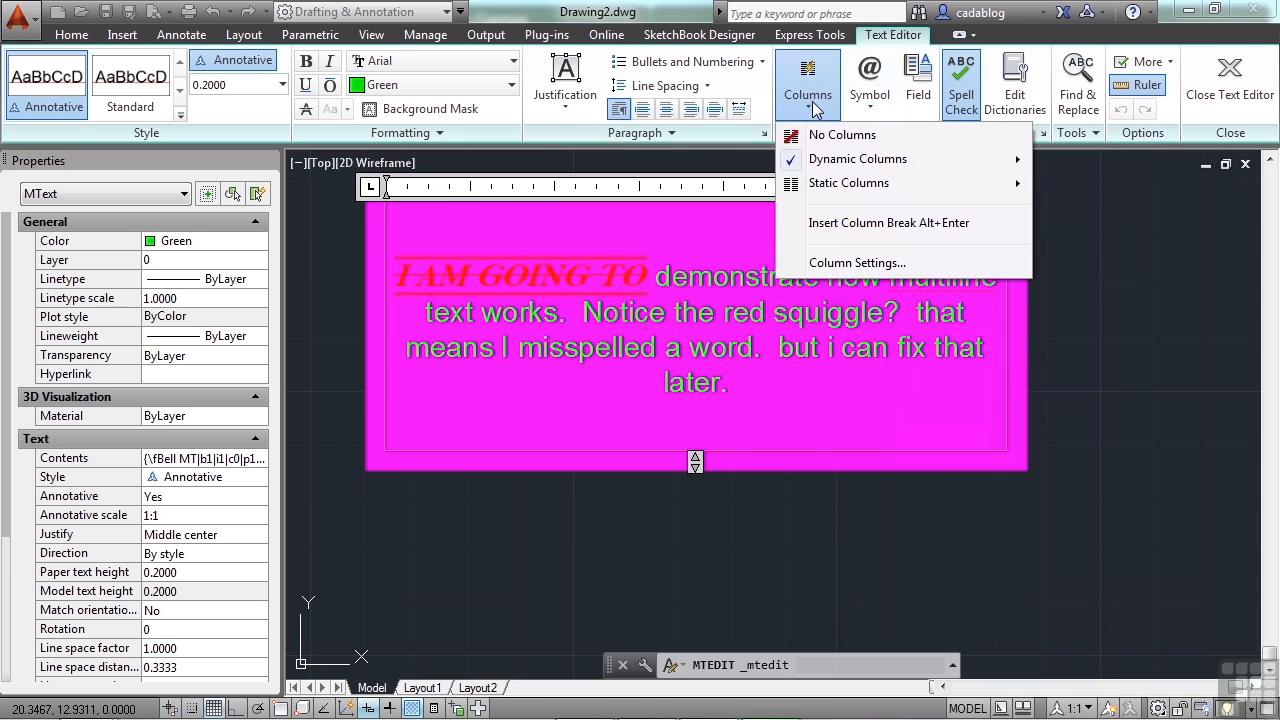
mouse_move(836, 170)
click(1071, 186)
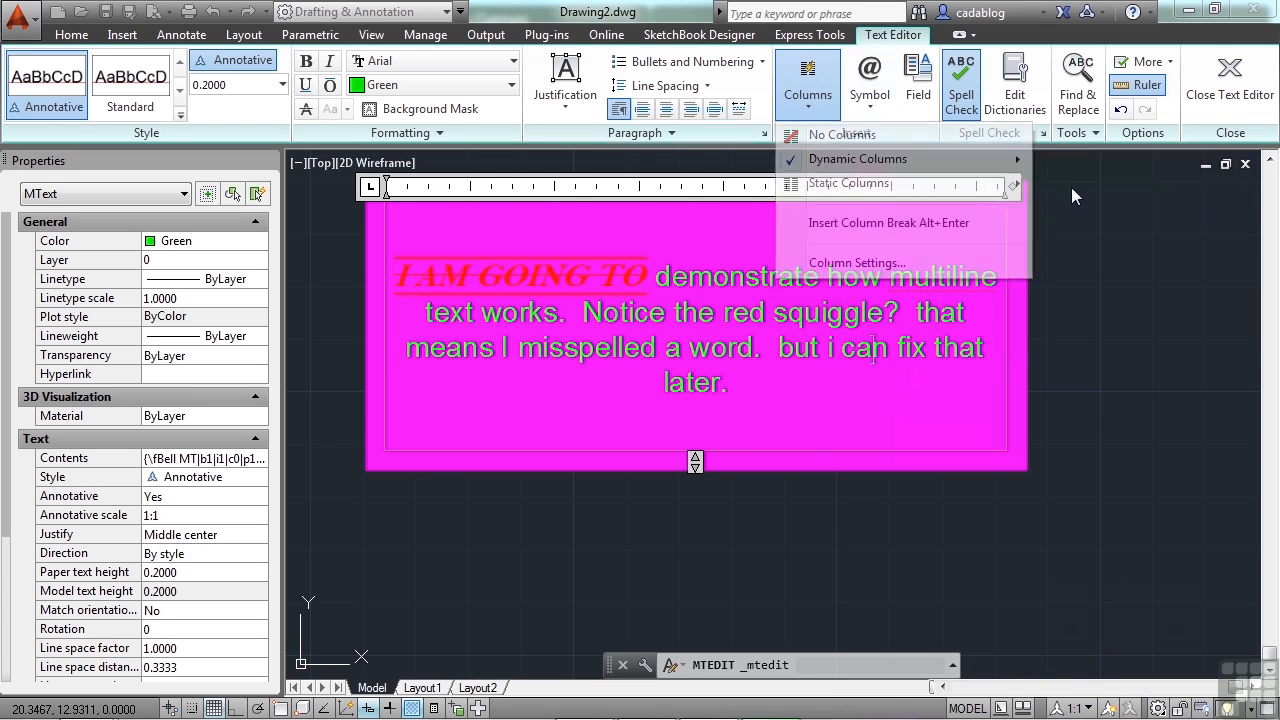
Narrow the column and reduce its height so the text flows into two dynamic columns, and close the text editor.
drag(1012, 188, 920, 187)
drag(695, 460, 696, 392)
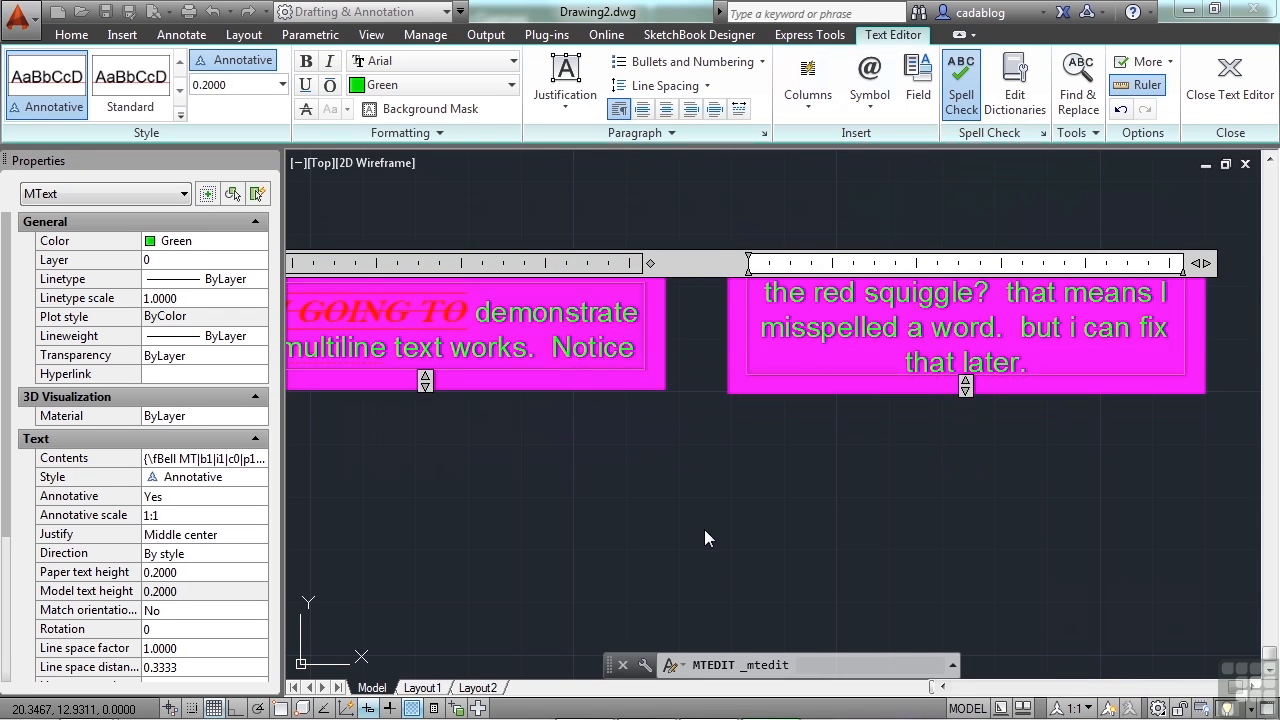
click(790, 458)
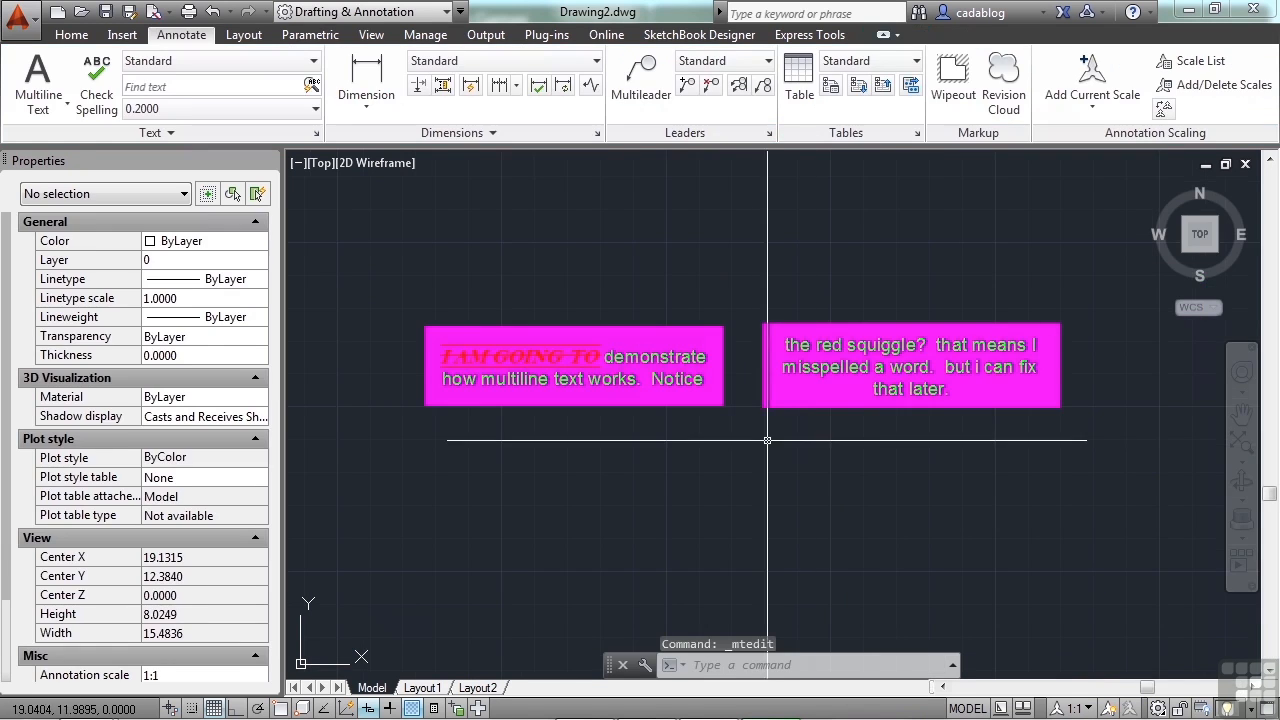
scroll(711, 425, up, 2)
scroll(711, 425, down, 2)
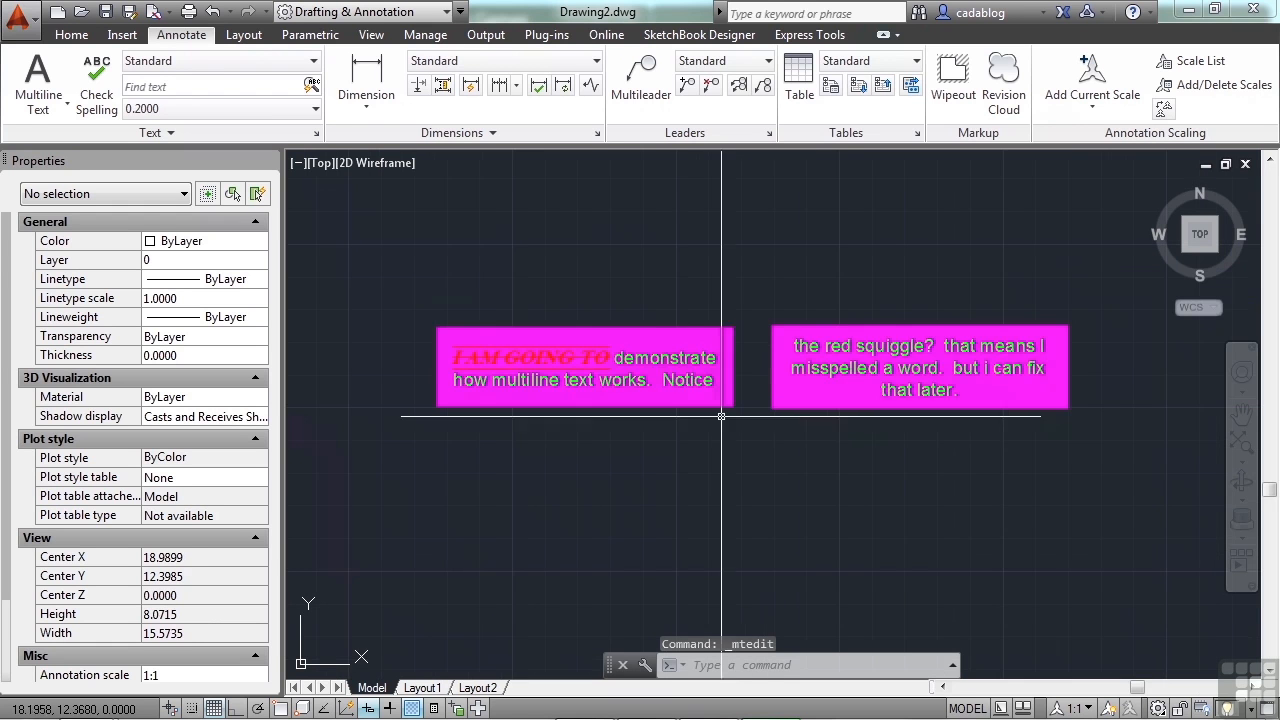
Reopen the two-column text, adjust the first column's height and widen both columns with the ruler.
click(852, 347)
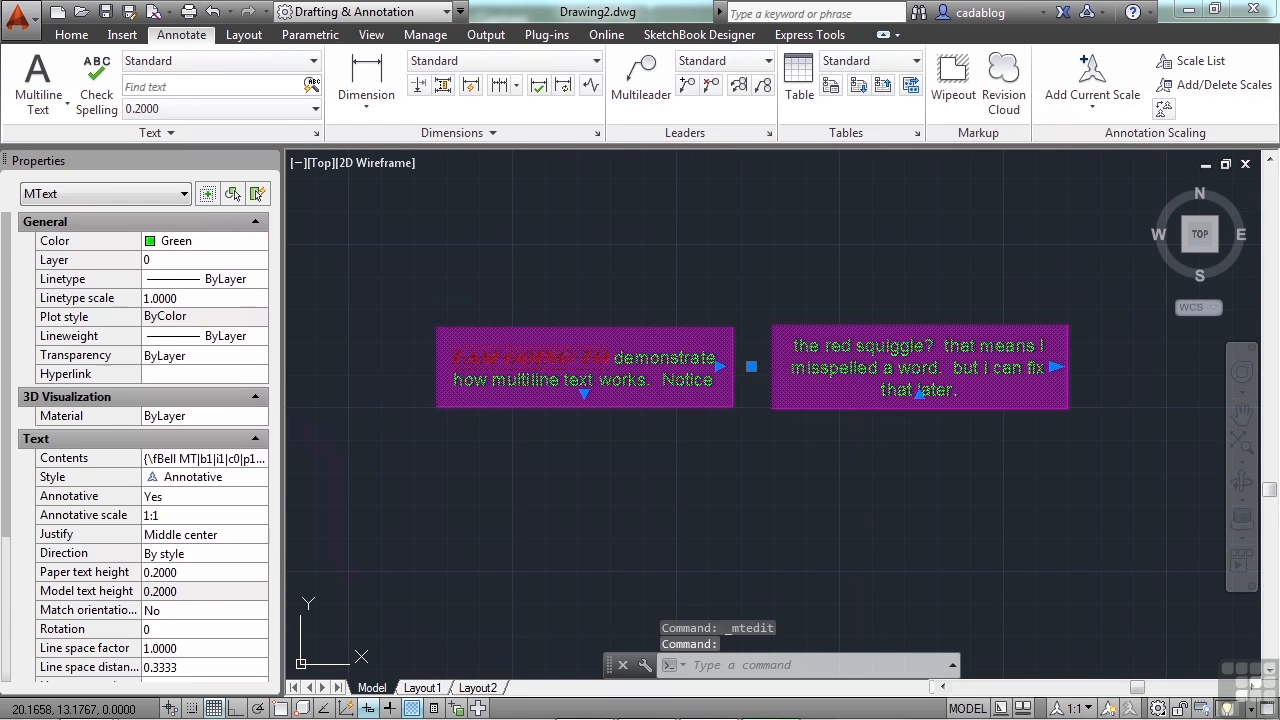
double_click(849, 364)
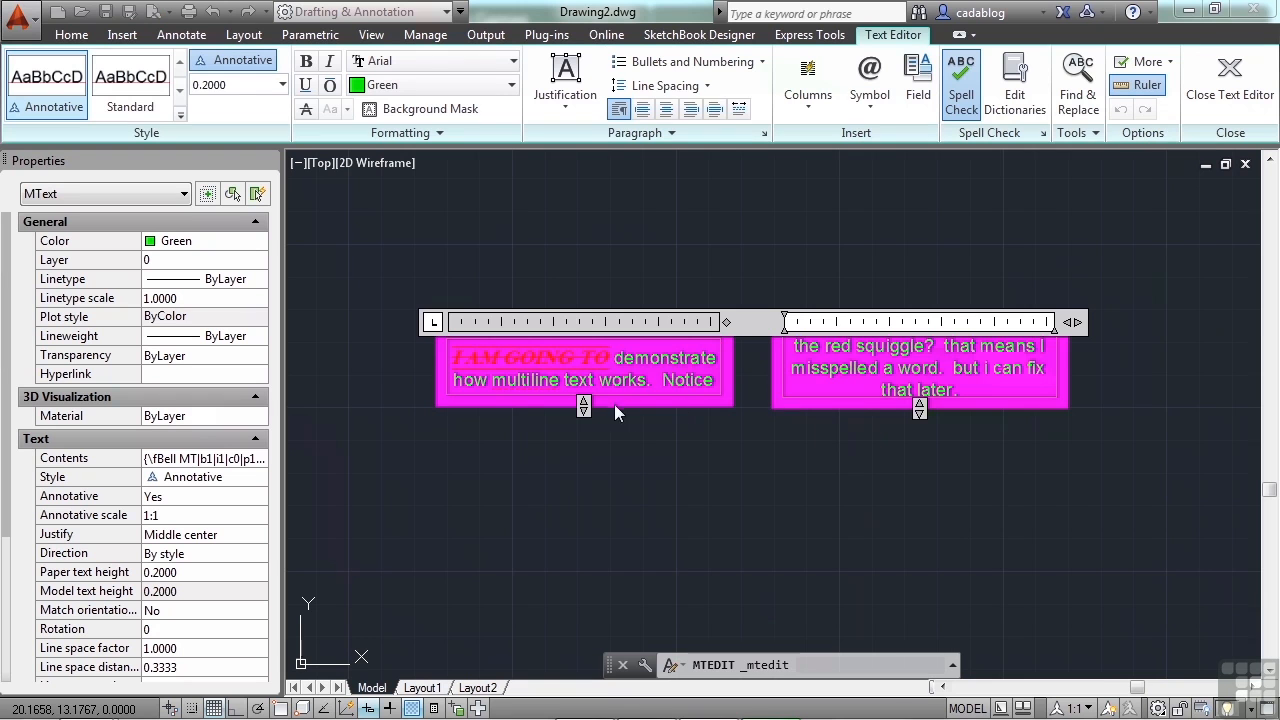
drag(584, 405, 686, 423)
mouse_move(732, 326)
mouse_down()
mouse_move(858, 323)
mouse_move(750, 343)
mouse_move(718, 334)
mouse_move(890, 340)
mouse_move(690, 344)
mouse_move(727, 344)
mouse_up()
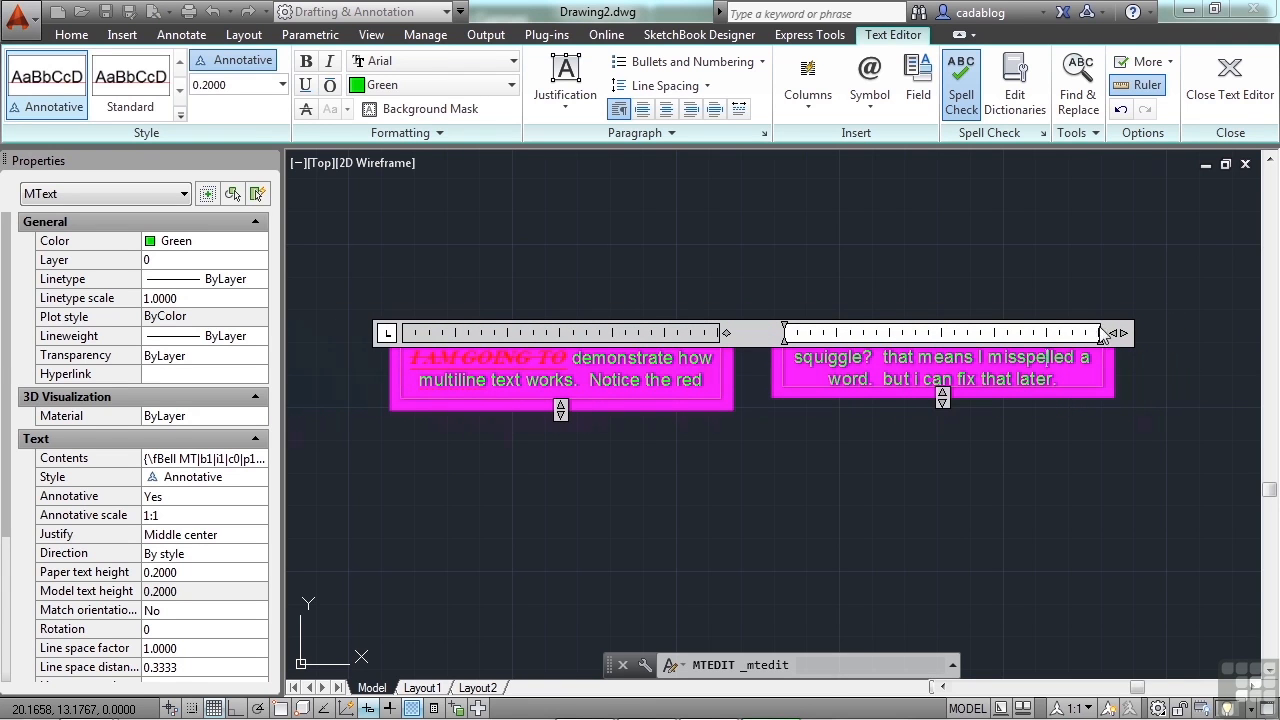
drag(1108, 332, 914, 356)
drag(1068, 334, 1160, 334)
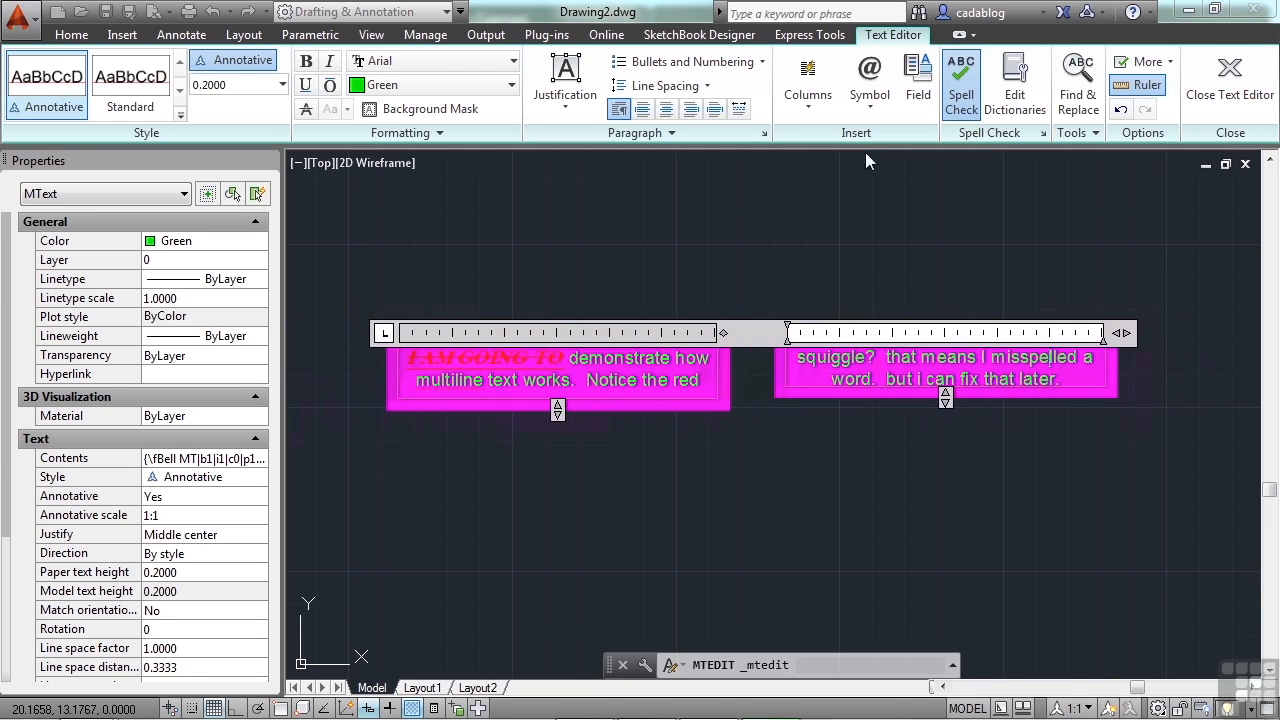
Switch the dynamic columns to Auto height and try adjusting the shared column height and overall width.
click(823, 107)
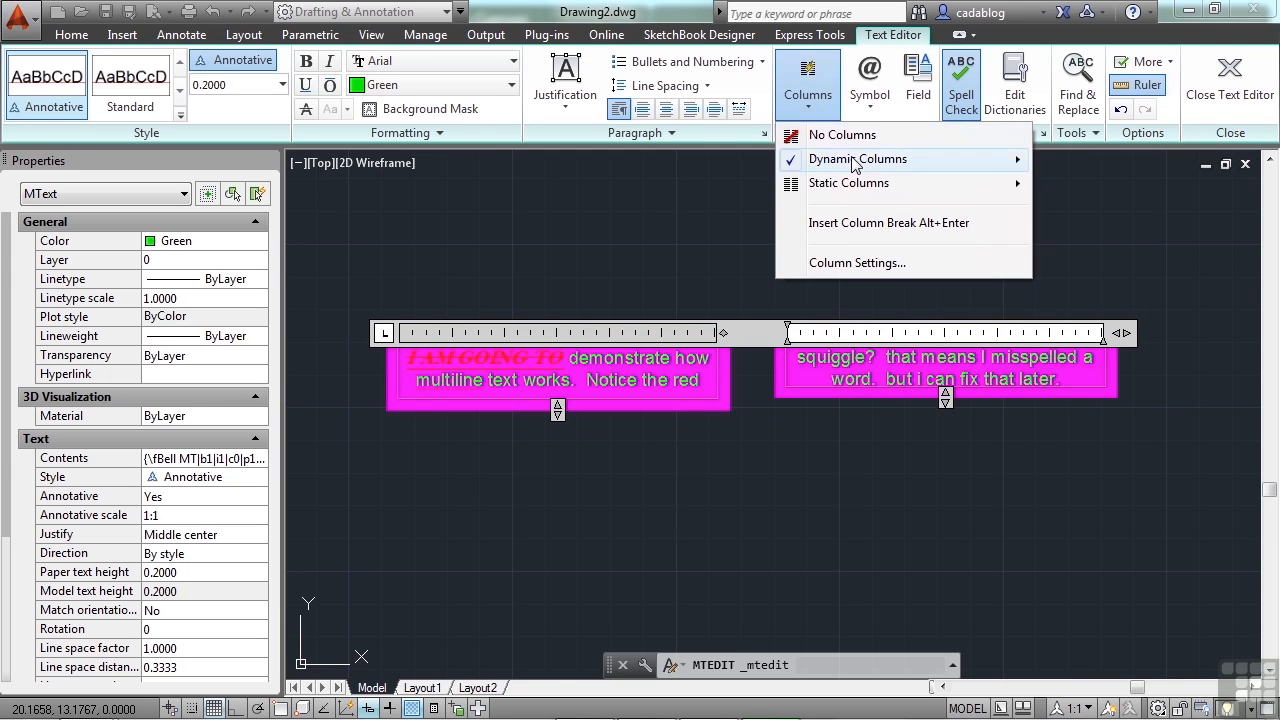
mouse_move(908, 165)
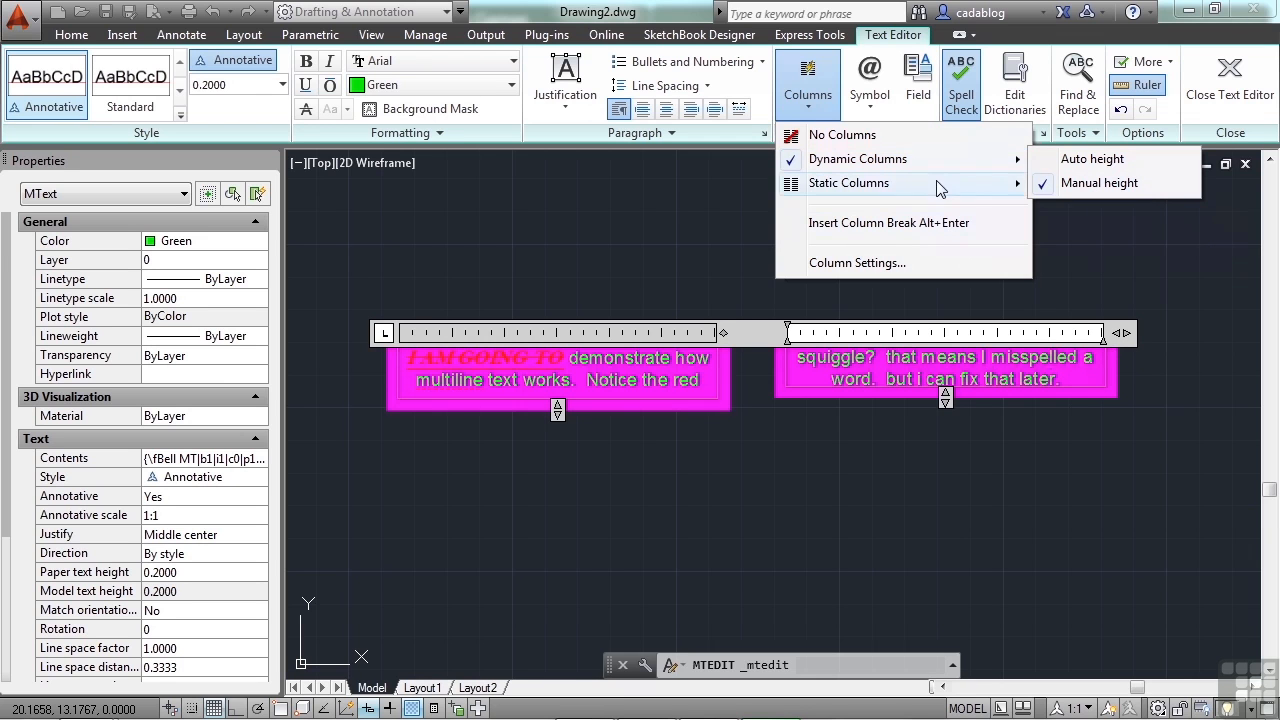
click(1089, 163)
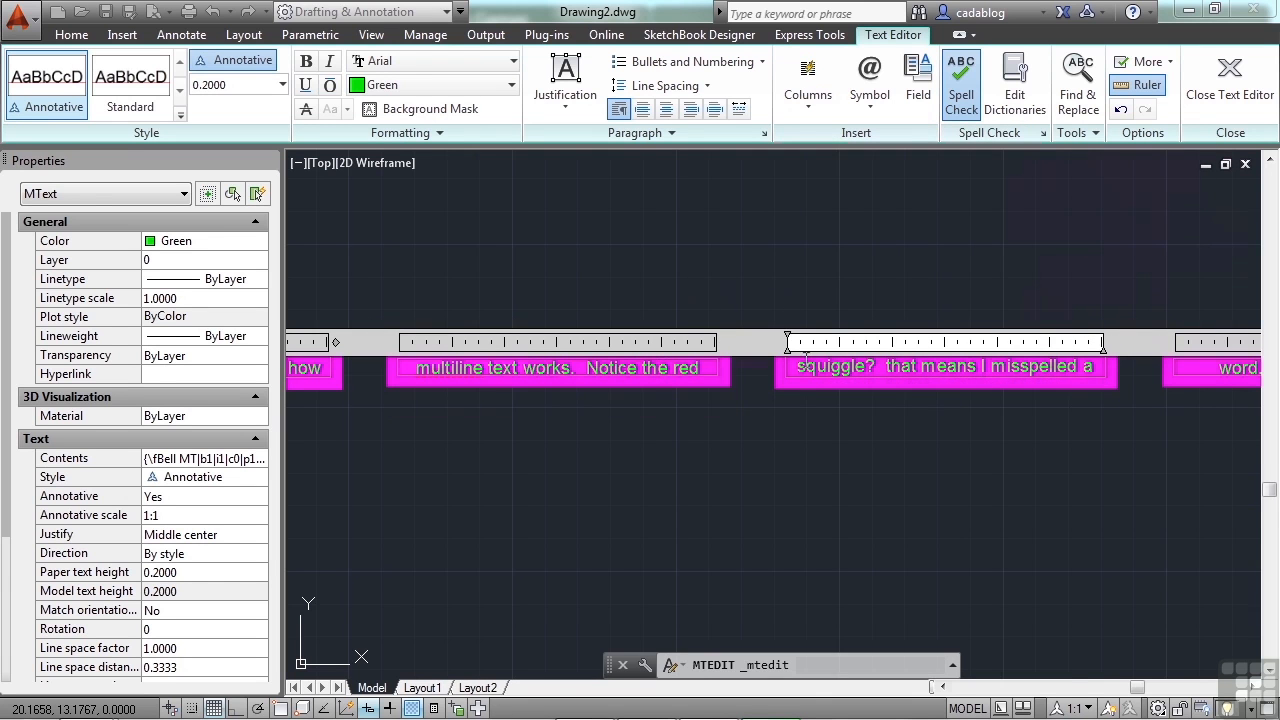
scroll(820, 362, down, 4)
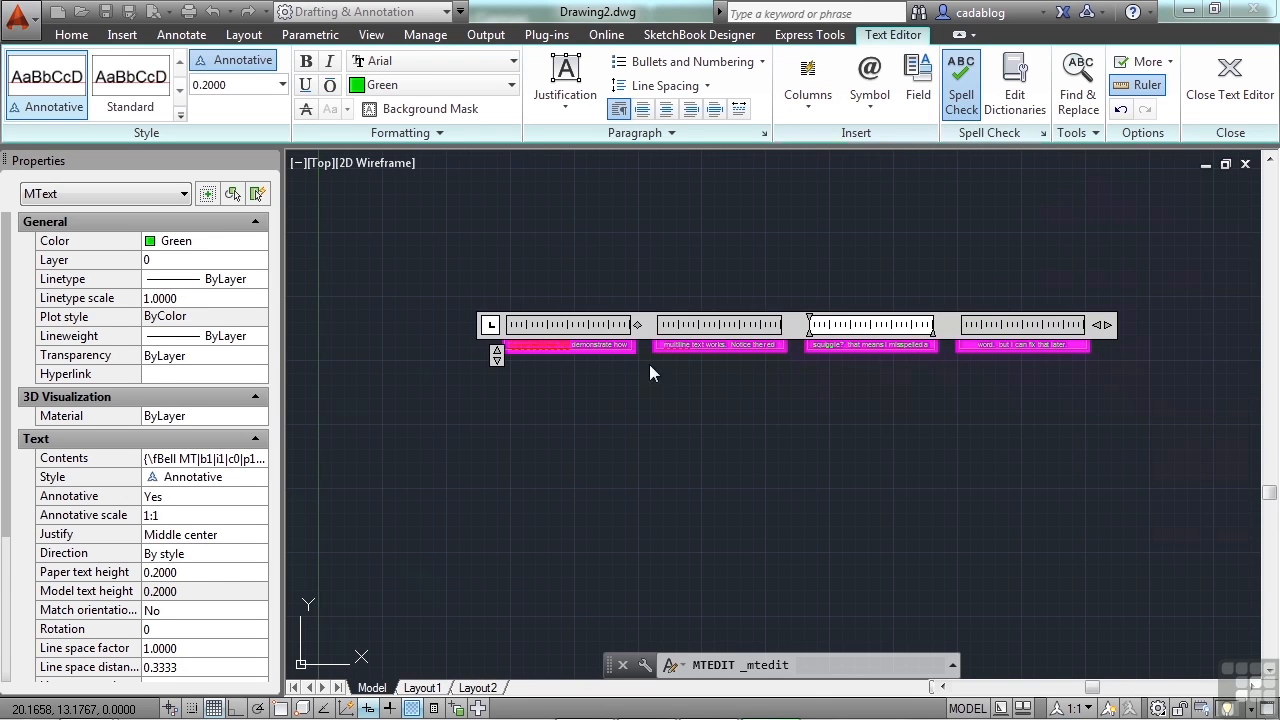
drag(497, 357, 525, 364)
mouse_move(1104, 324)
mouse_down()
mouse_move(1060, 324)
mouse_move(1101, 325)
mouse_up()
Set the text to No Columns and narrow the frame so it wraps into one compact block.
click(810, 92)
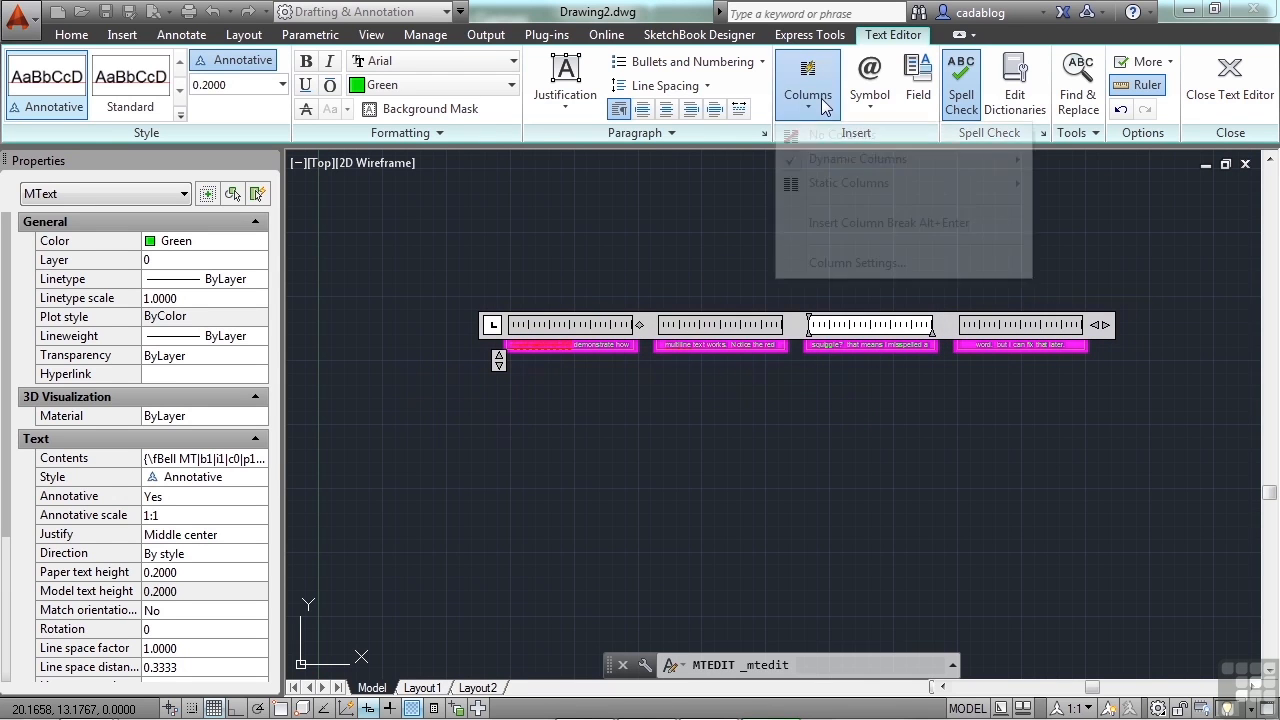
click(845, 137)
drag(1101, 325, 905, 277)
Divide the multiline text into 5 static columns and close the text editor.
click(826, 110)
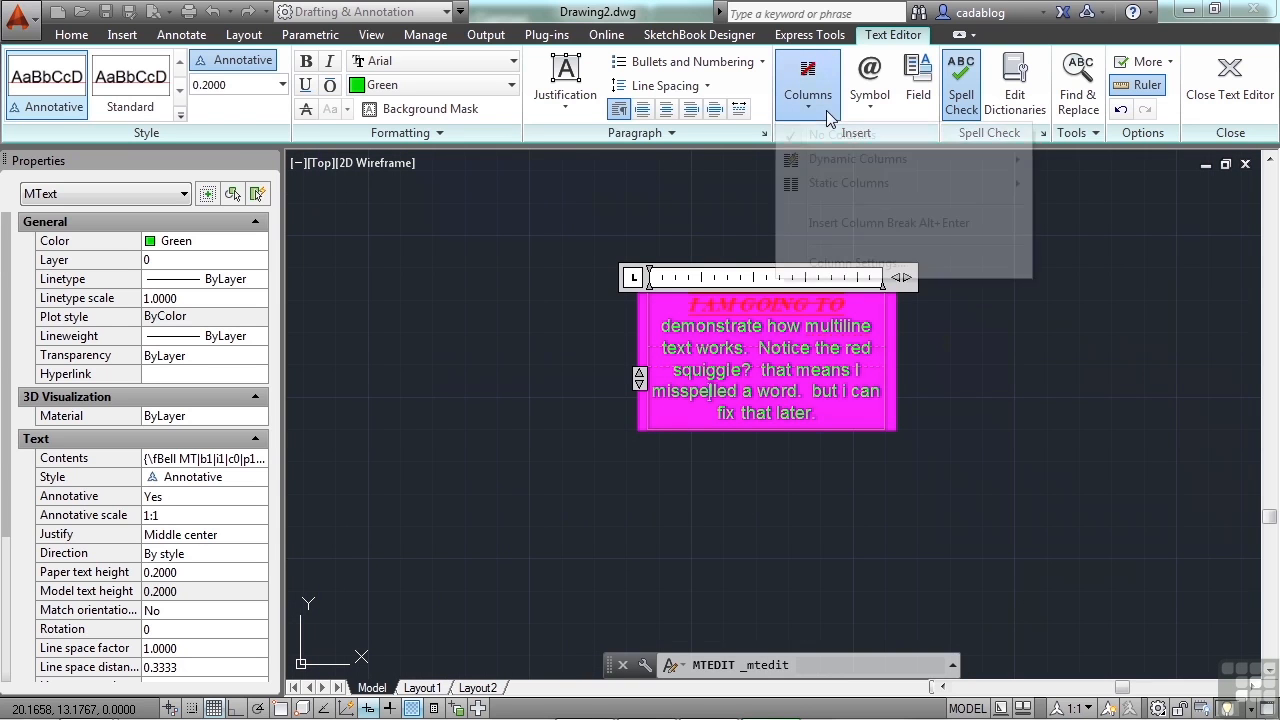
mouse_move(895, 188)
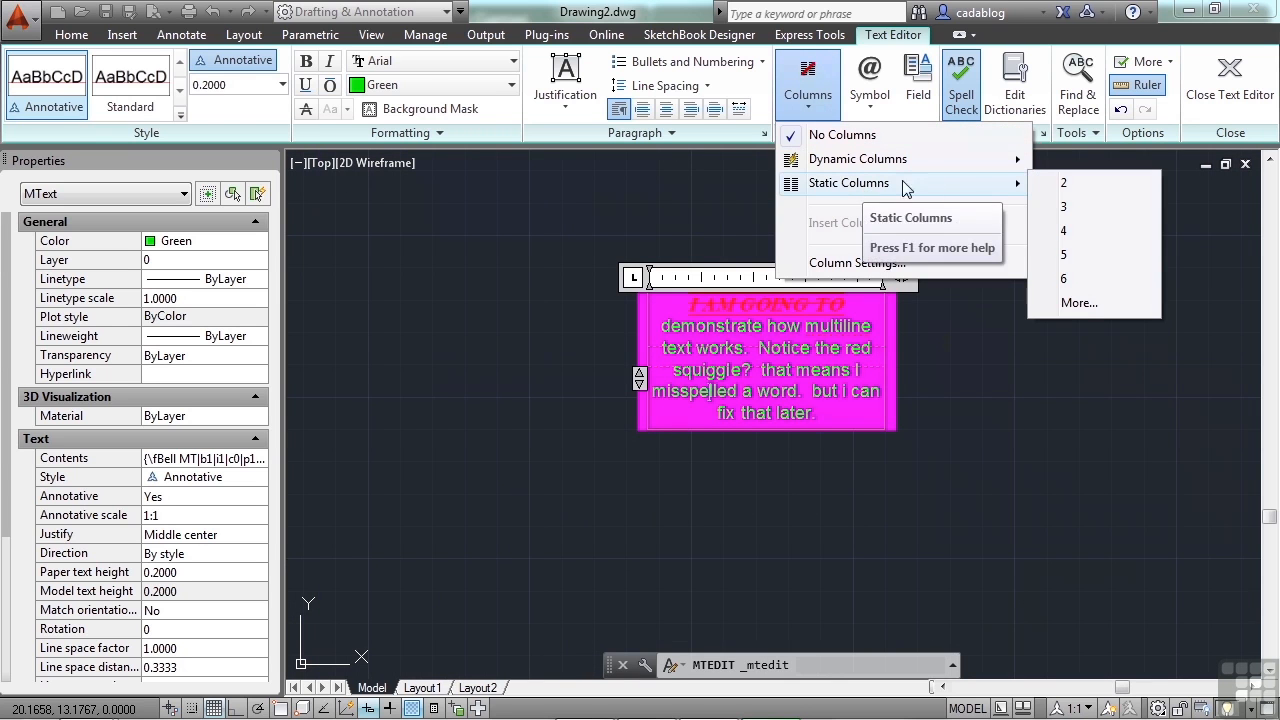
click(1082, 257)
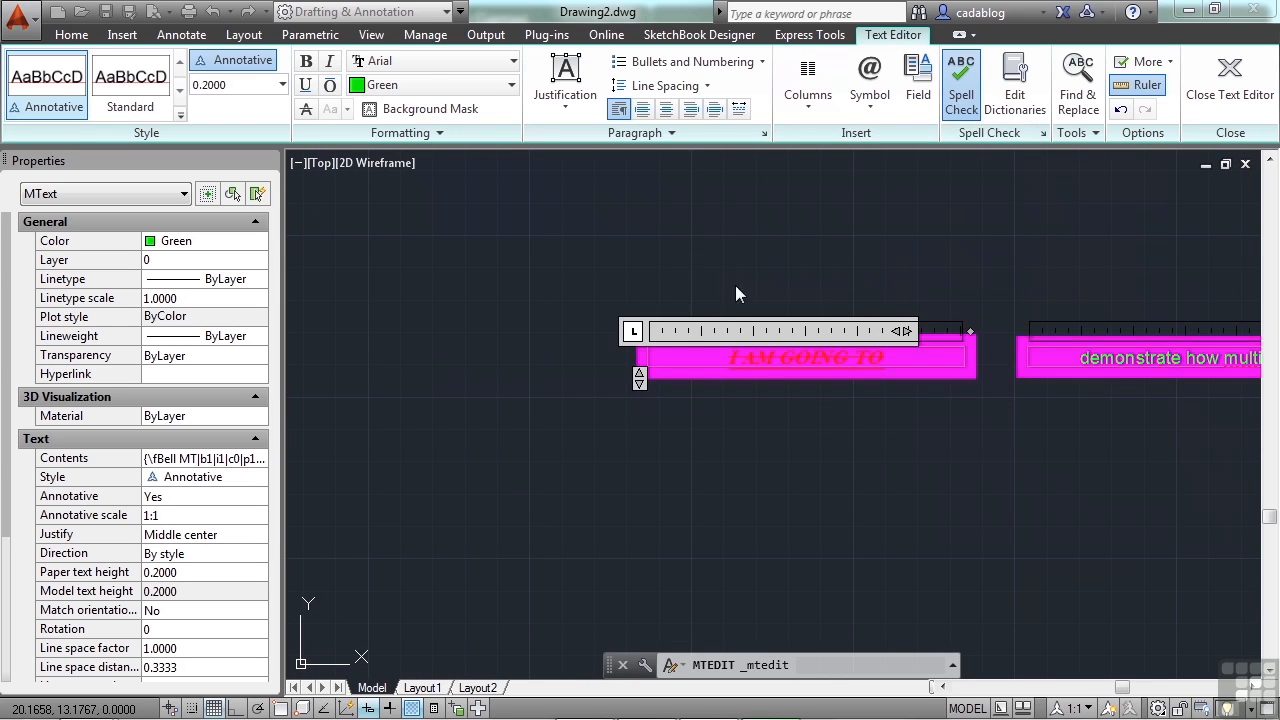
click(688, 420)
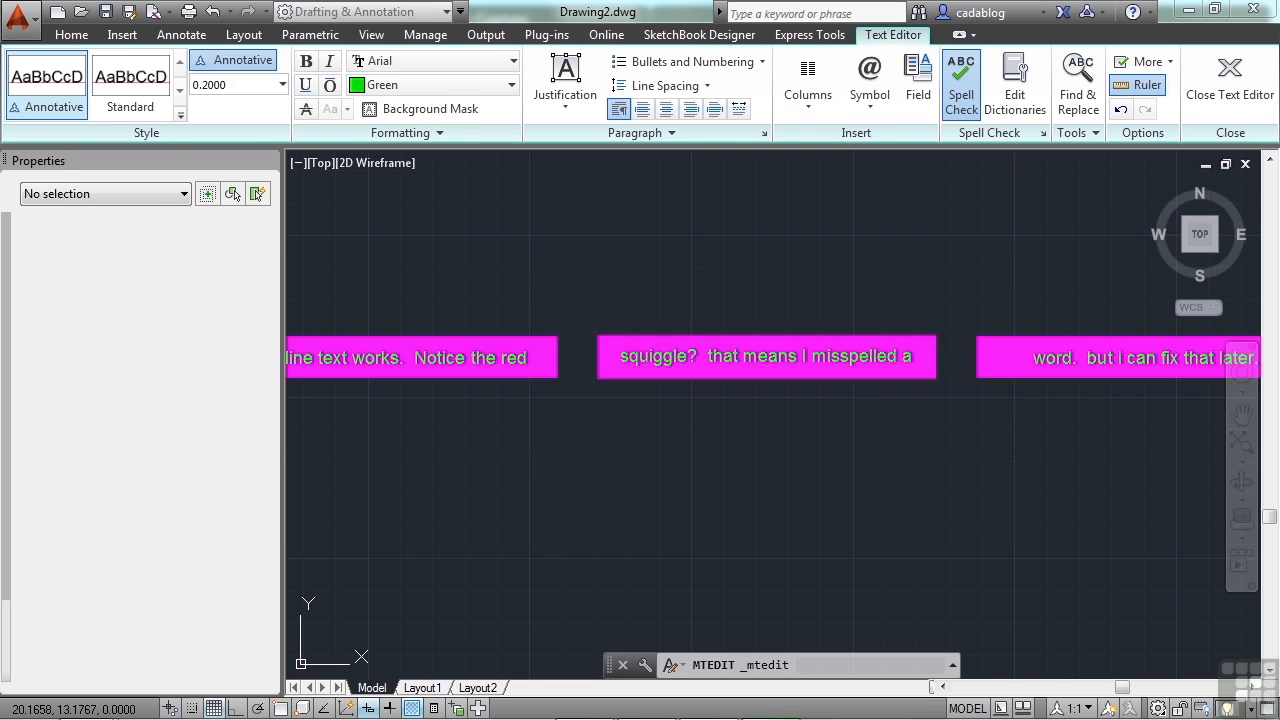
scroll(809, 305, down, 5)
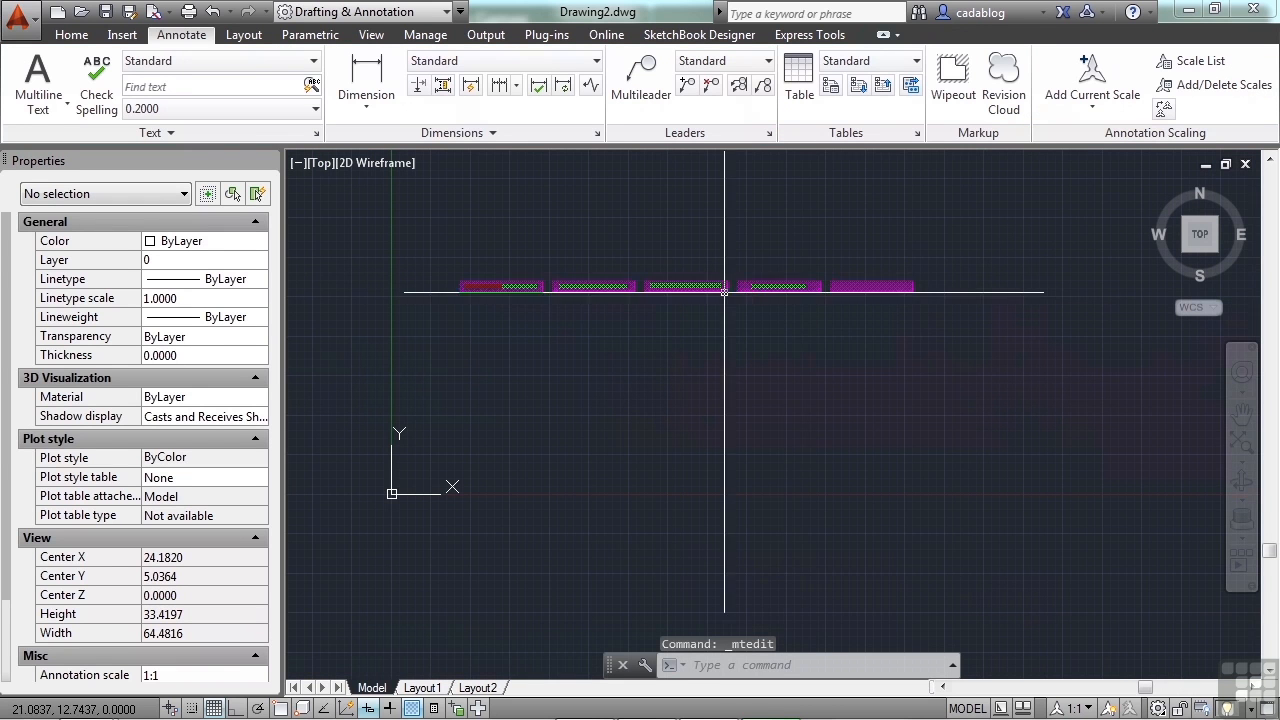
scroll(763, 277, up, 2)
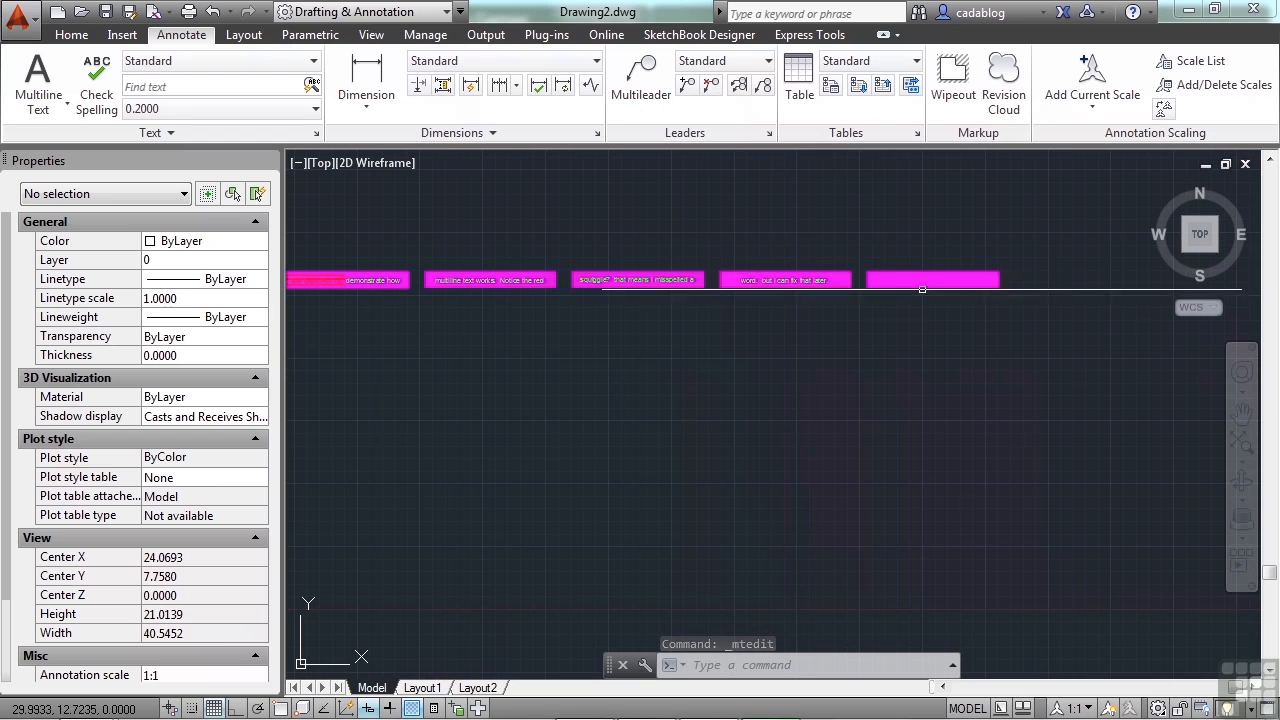
middle_drag(868, 209, 974, 248)
Reopen the five-column text, set it to No Columns, narrow it to a compact block and close the editor.
click(790, 319)
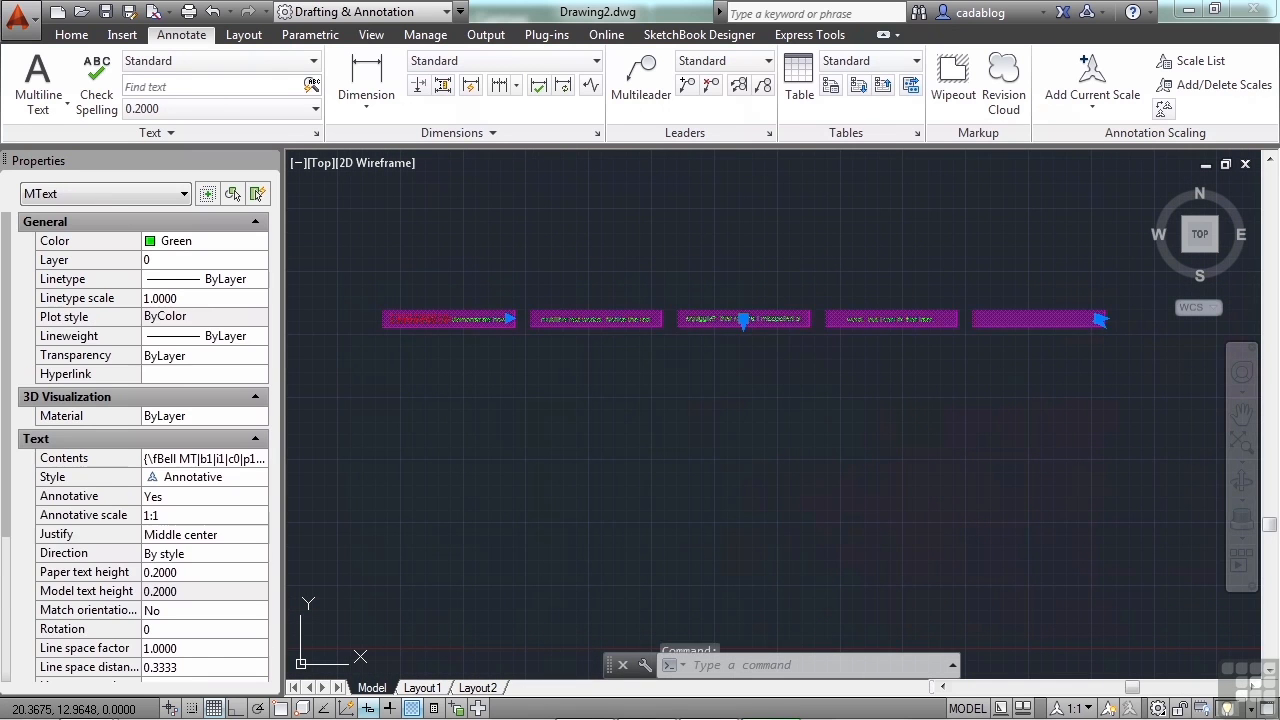
double_click(786, 320)
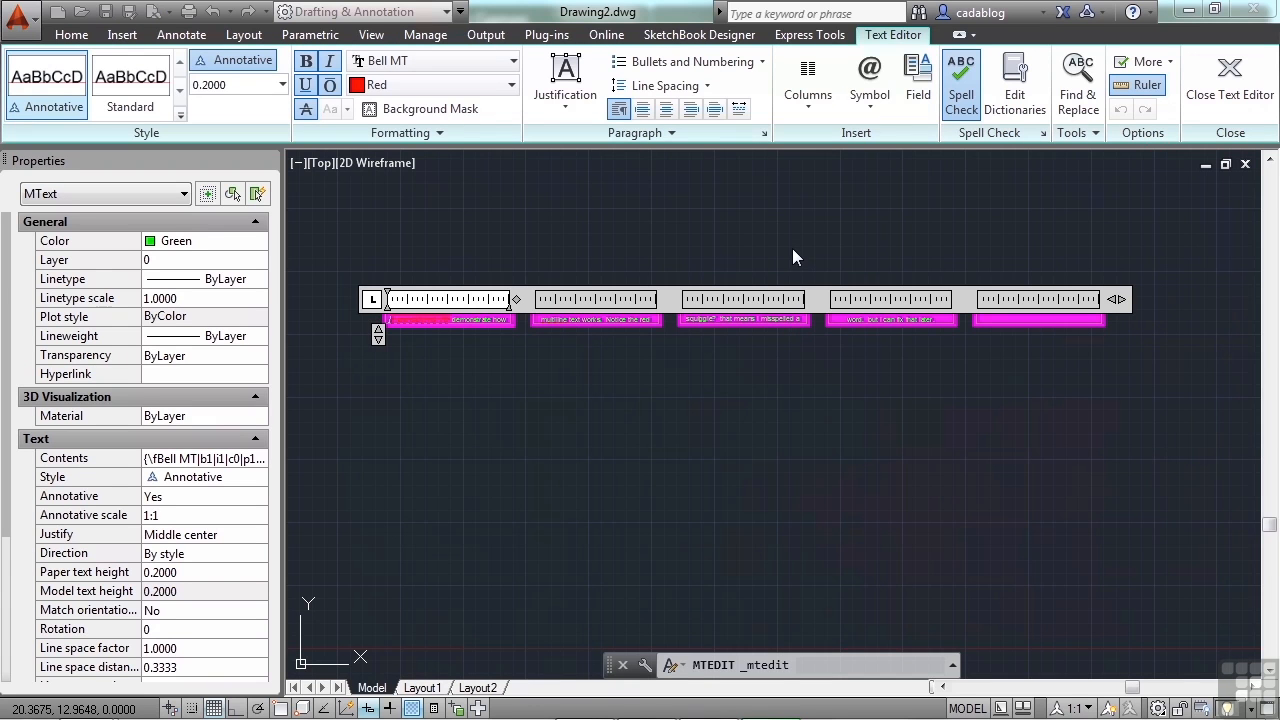
click(819, 109)
click(843, 137)
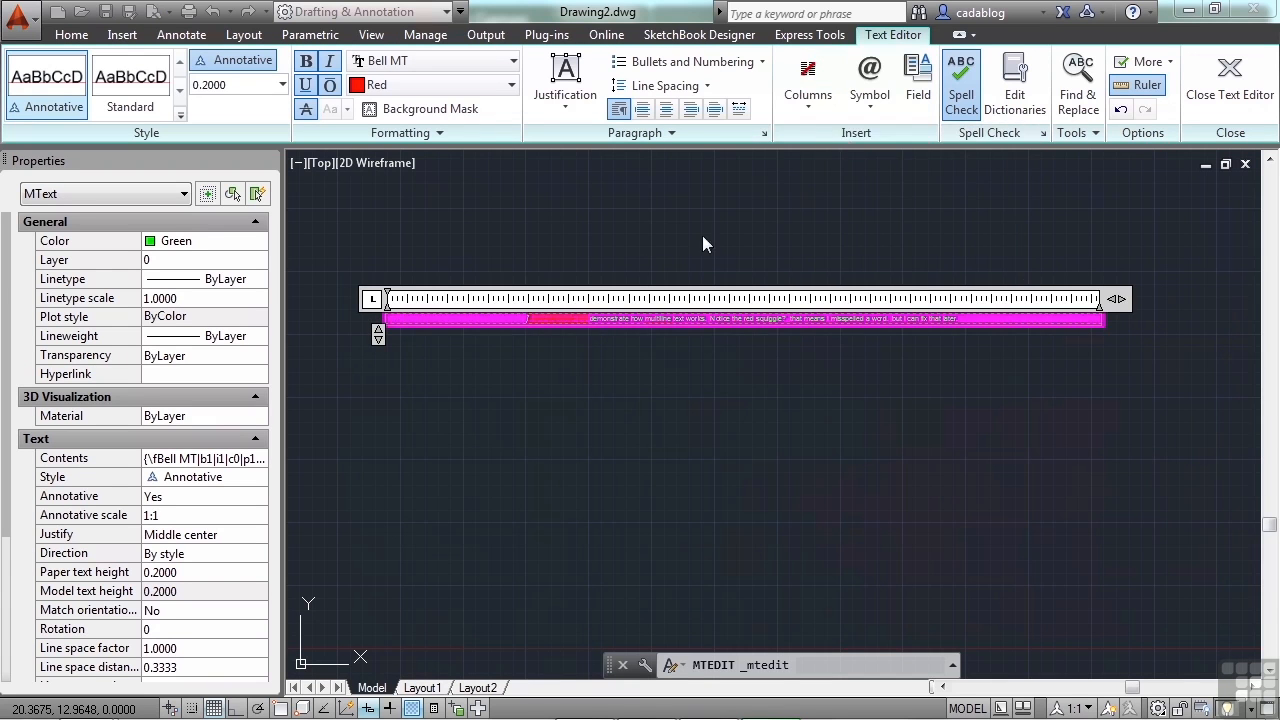
drag(1108, 298, 800, 283)
click(782, 381)
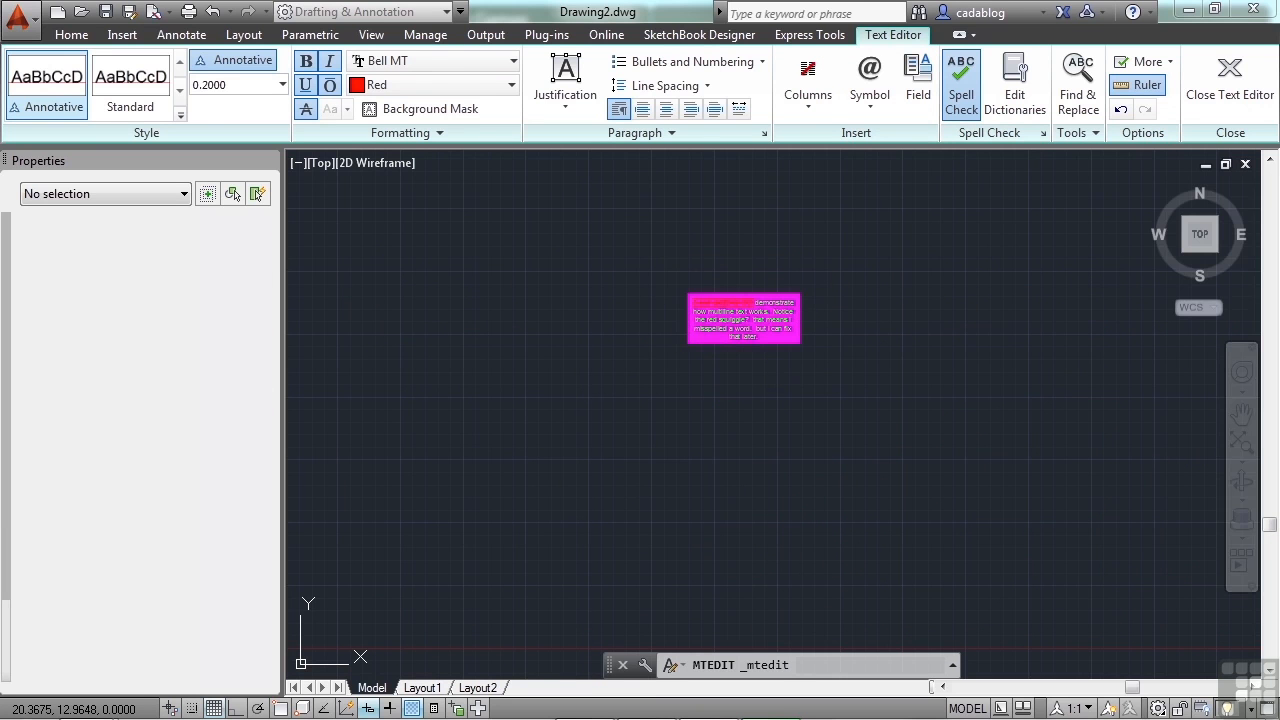
scroll(751, 340, up, 6)
middle_drag(752, 311, 752, 387)
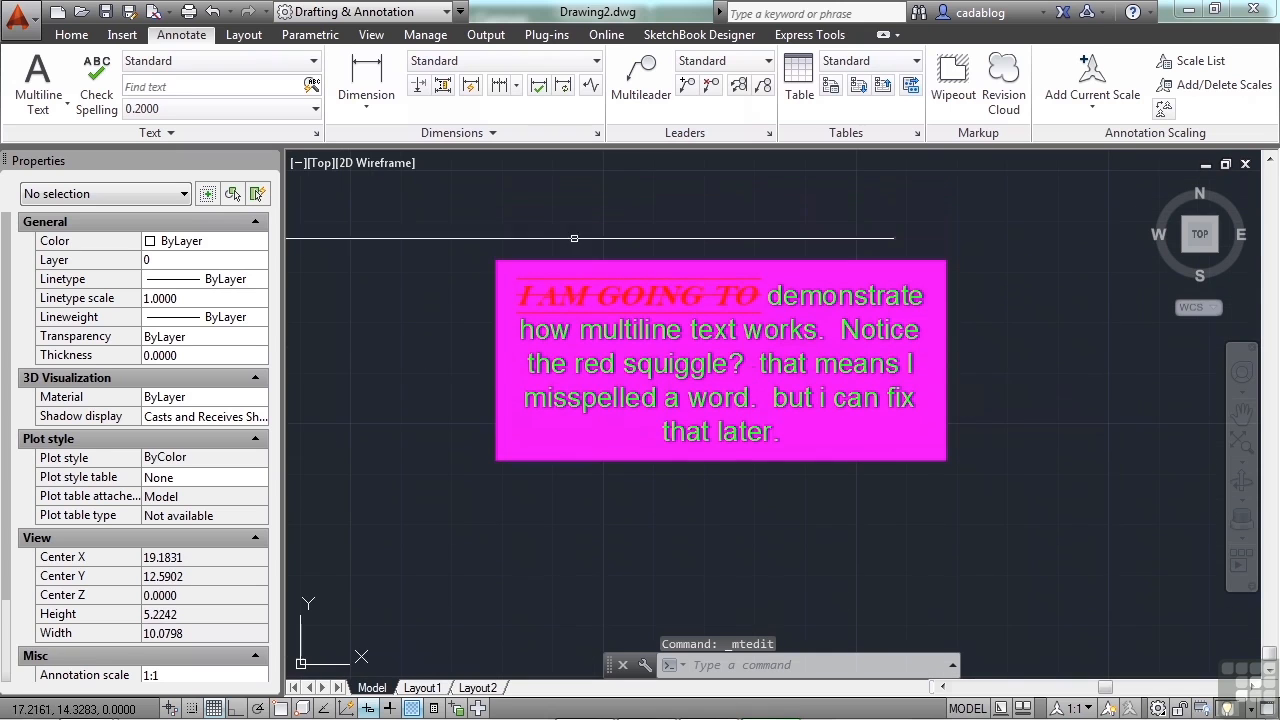